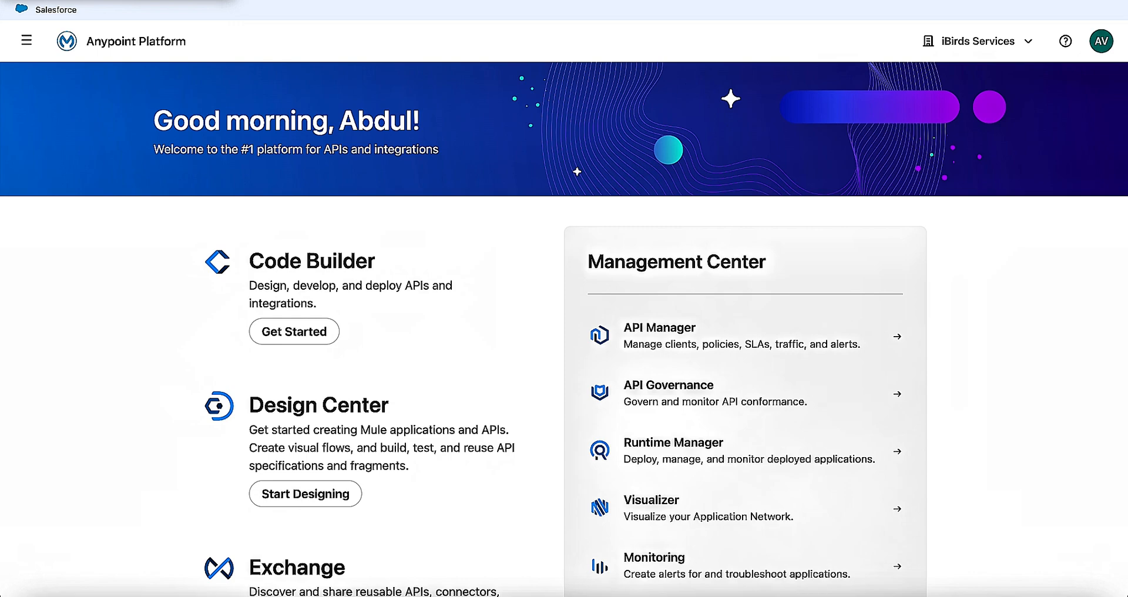
Step: Scroll the Anypoint home page and choose Access Management in the Management Center panel
{"action": "scroll", "coordinate": [564, 352], "scroll_direction": "down", "scroll_amount": 2}
{"action": "scroll", "coordinate": [564, 352], "scroll_direction": "up", "scroll_amount": 1}
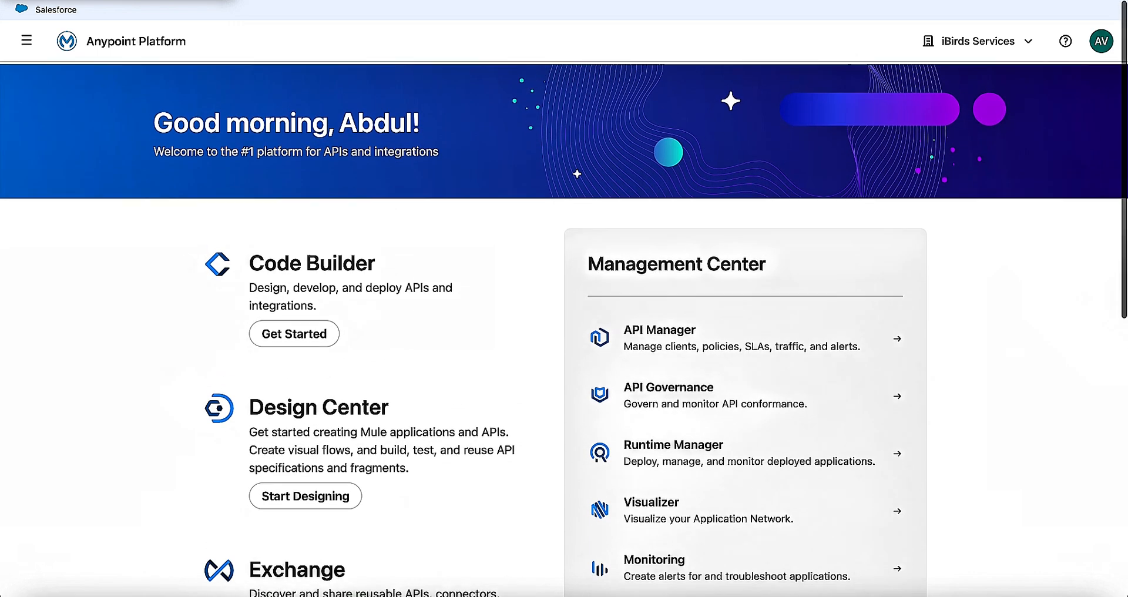
{"action": "scroll", "coordinate": [563, 353], "scroll_direction": "down", "scroll_amount": 2}
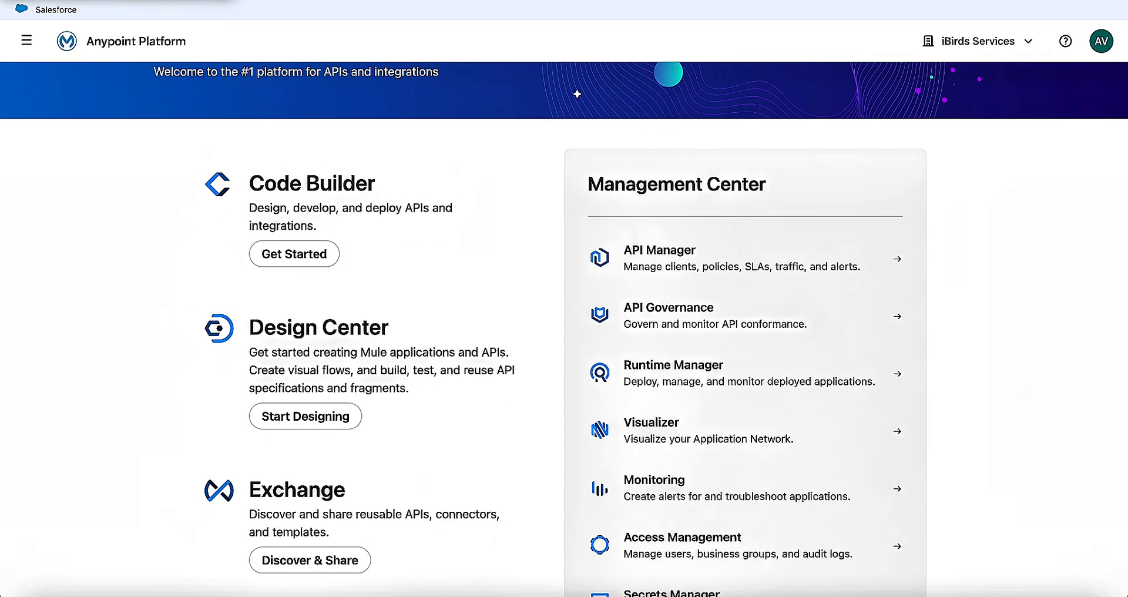
{"action": "left_click", "coordinate": [682, 537]}
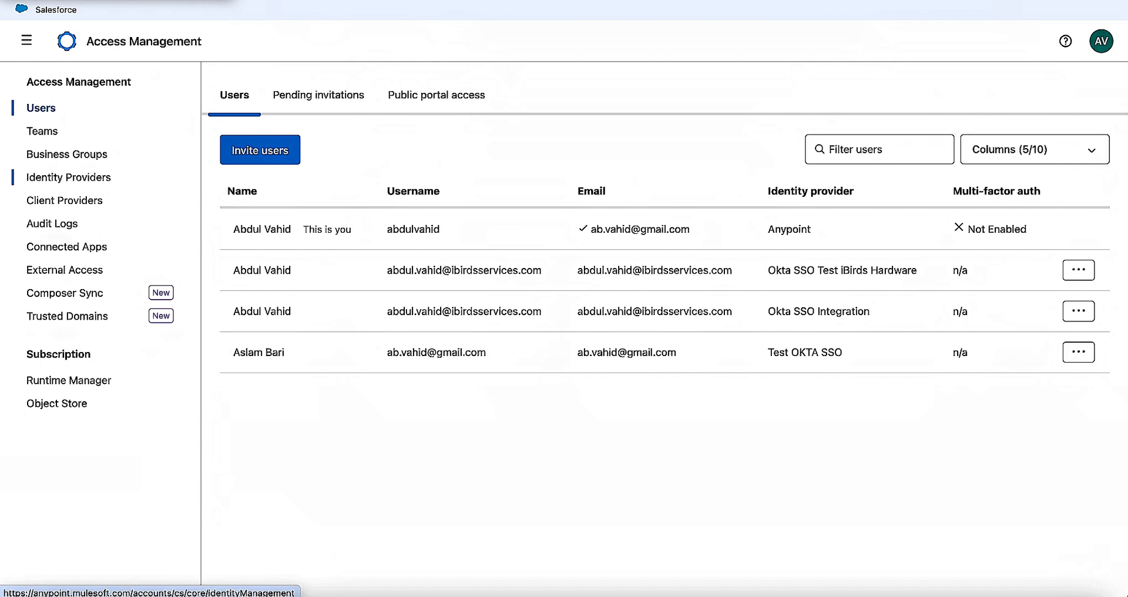
Step: Look at the Identity Providers page, then switch to the Business Groups list
{"action": "left_click", "coordinate": [68, 177]}
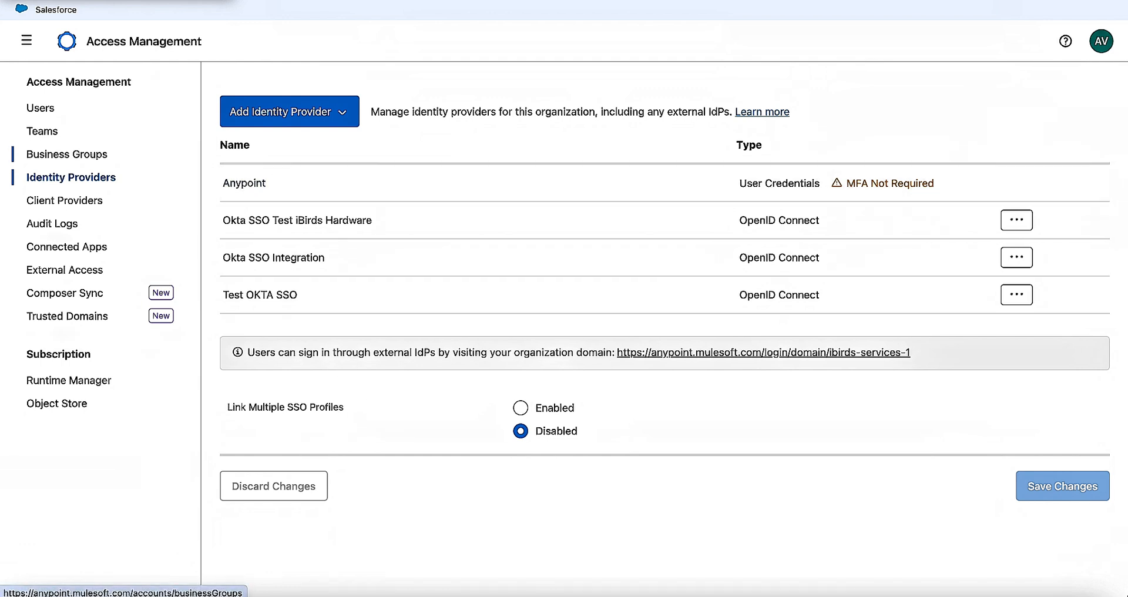
{"action": "left_click", "coordinate": [69, 154]}
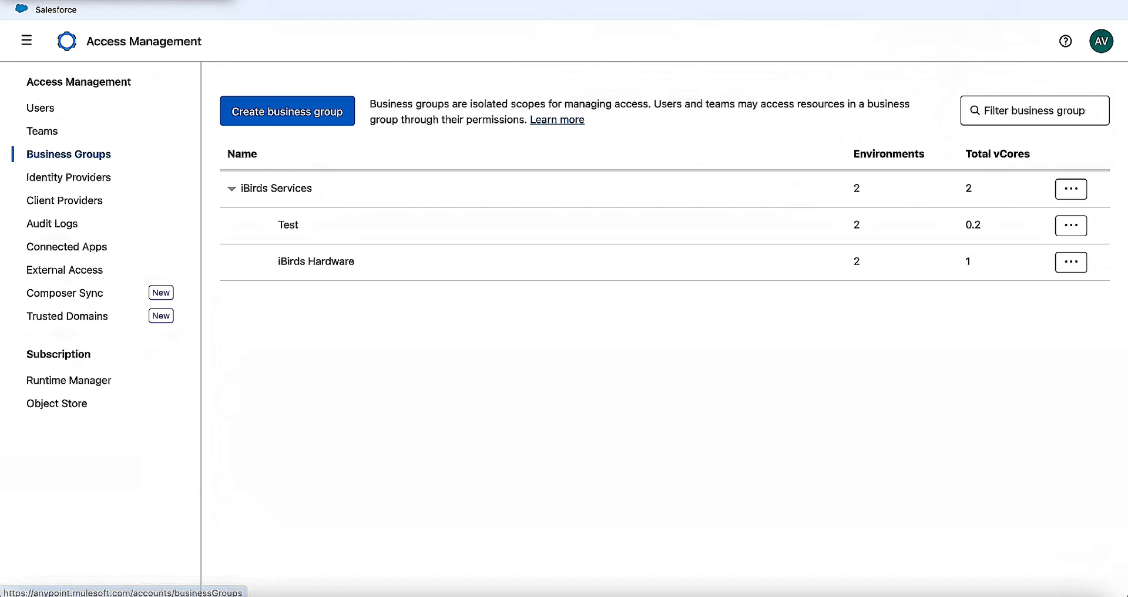
Step: Create a business group named Star Infotech College under iBirds Services, allowing sub-groups and environments
{"action": "left_click", "coordinate": [287, 111]}
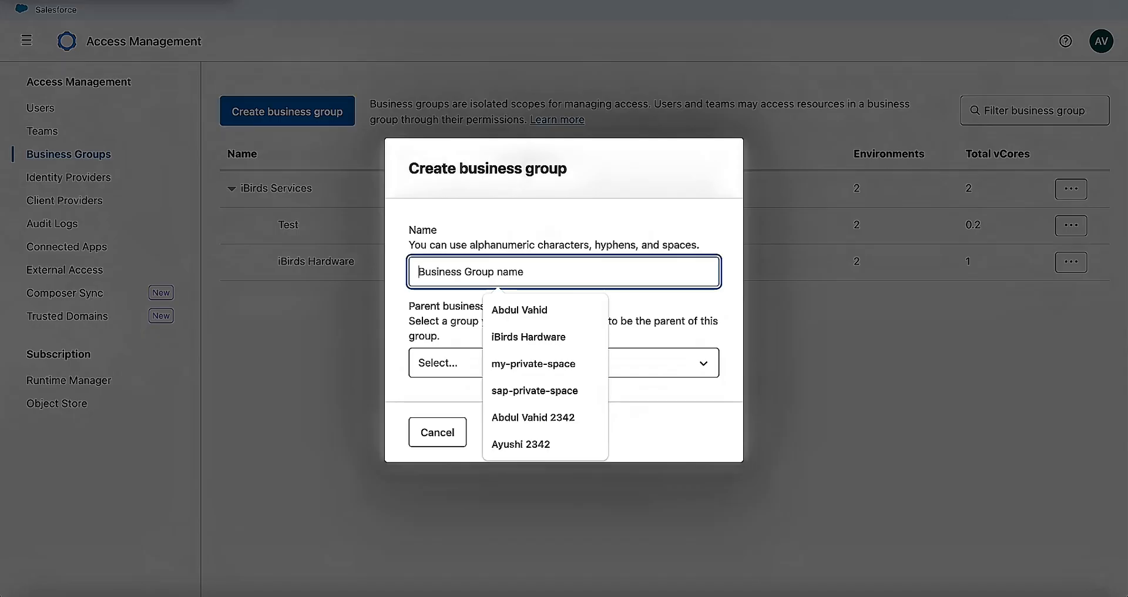
{"action": "type", "text": "Star"}
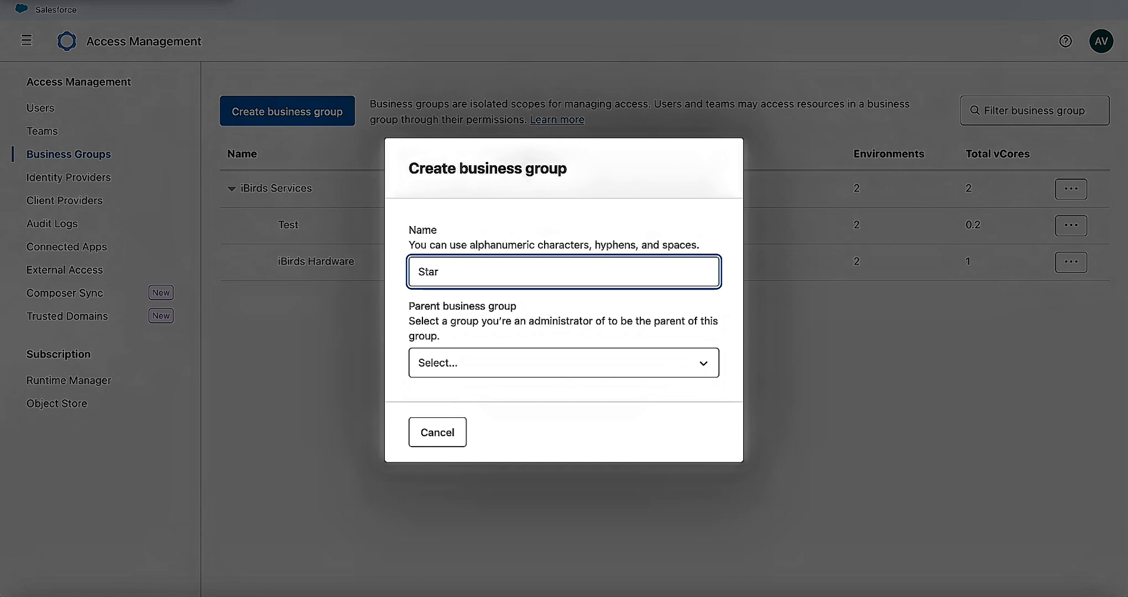
{"action": "type", "text": " Infotech College"}
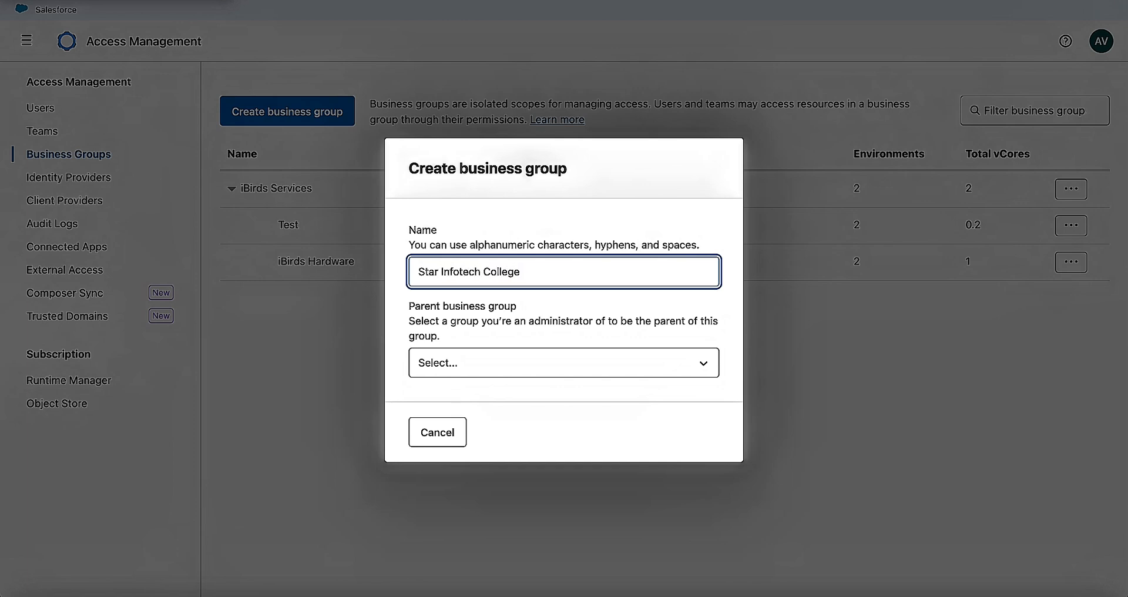
{"action": "left_click", "coordinate": [564, 362]}
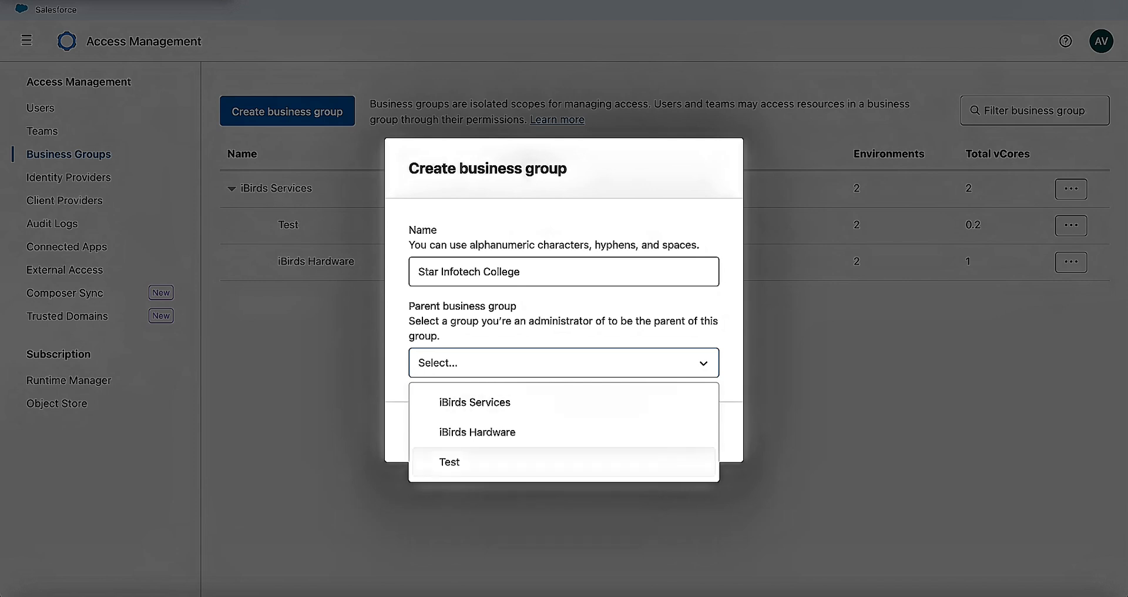
{"action": "left_click", "coordinate": [564, 402]}
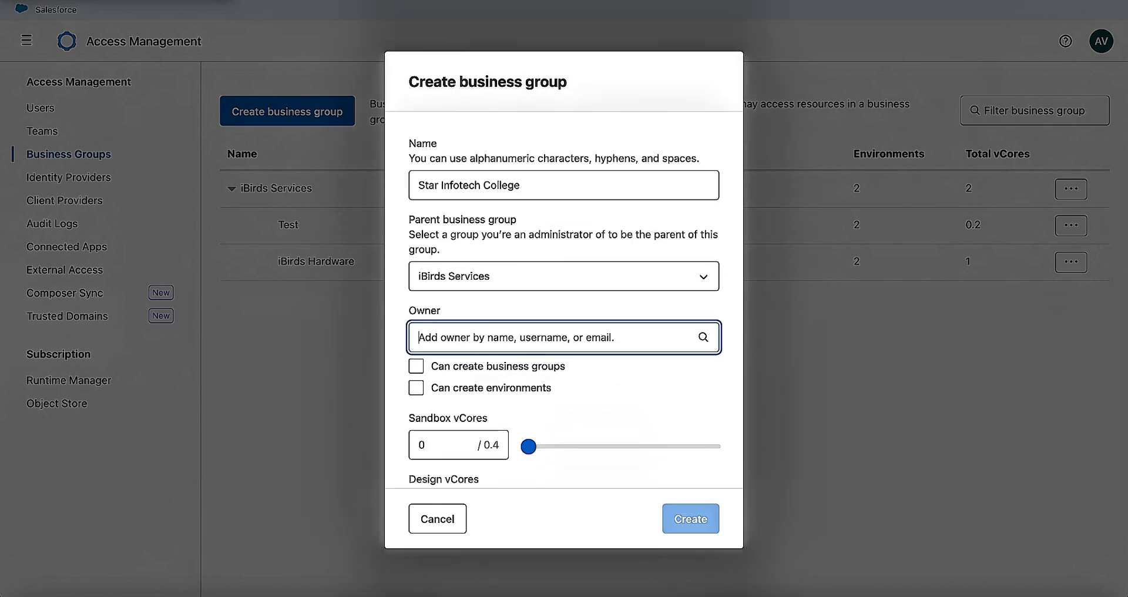
{"action": "left_click", "coordinate": [415, 365]}
{"action": "left_click", "coordinate": [416, 387]}
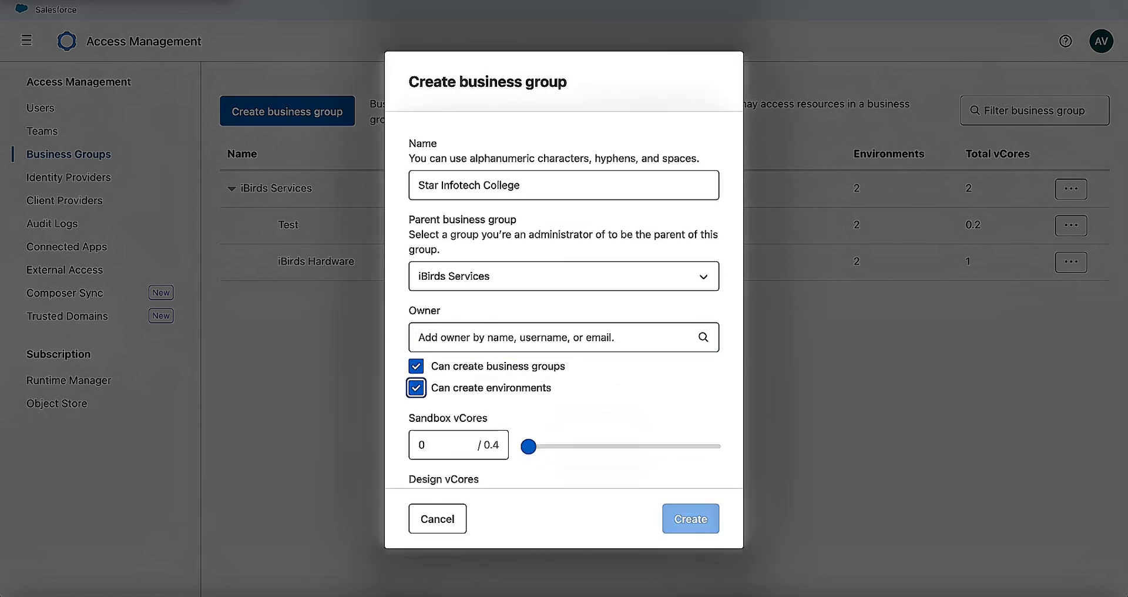
Step: Set both the sandbox and design vCores allocations to 0.2
{"action": "scroll", "coordinate": [564, 299], "scroll_direction": "down", "scroll_amount": 2}
{"action": "left_click", "coordinate": [528, 389]}
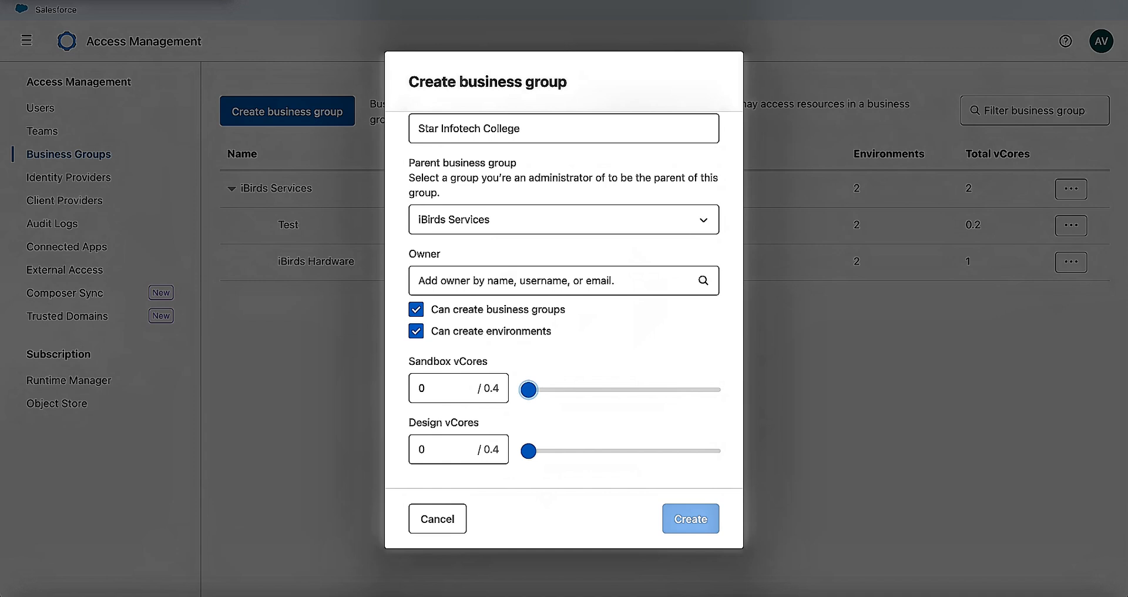
{"action": "key", "text": "Right"}
{"action": "key", "text": "Tab"}
{"action": "key", "text": "Right"}
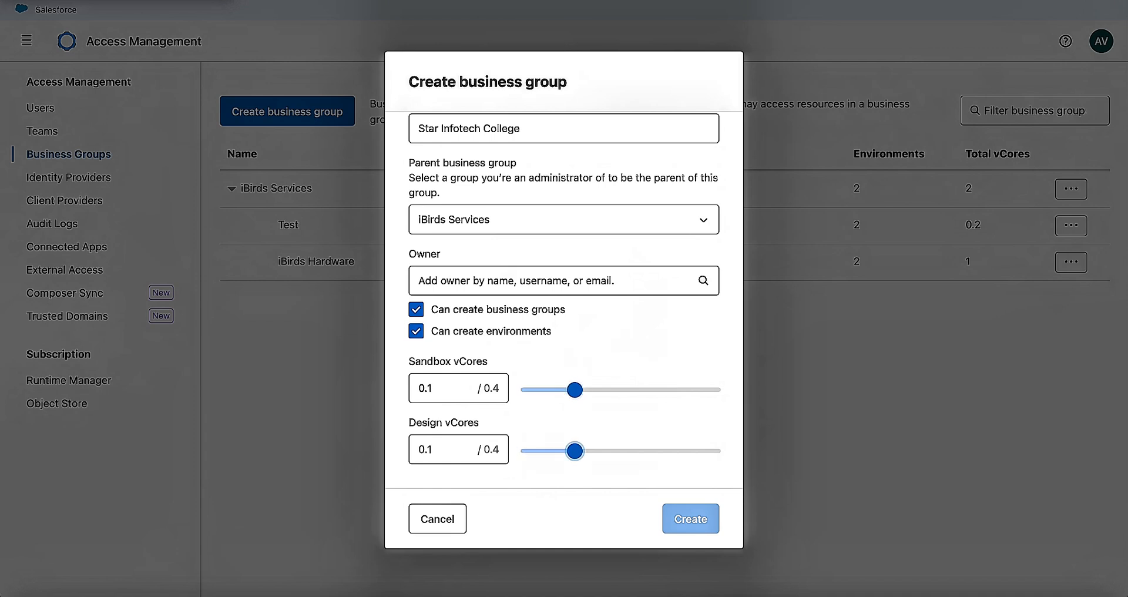
{"action": "scroll", "coordinate": [564, 293], "scroll_direction": "up", "scroll_amount": 2}
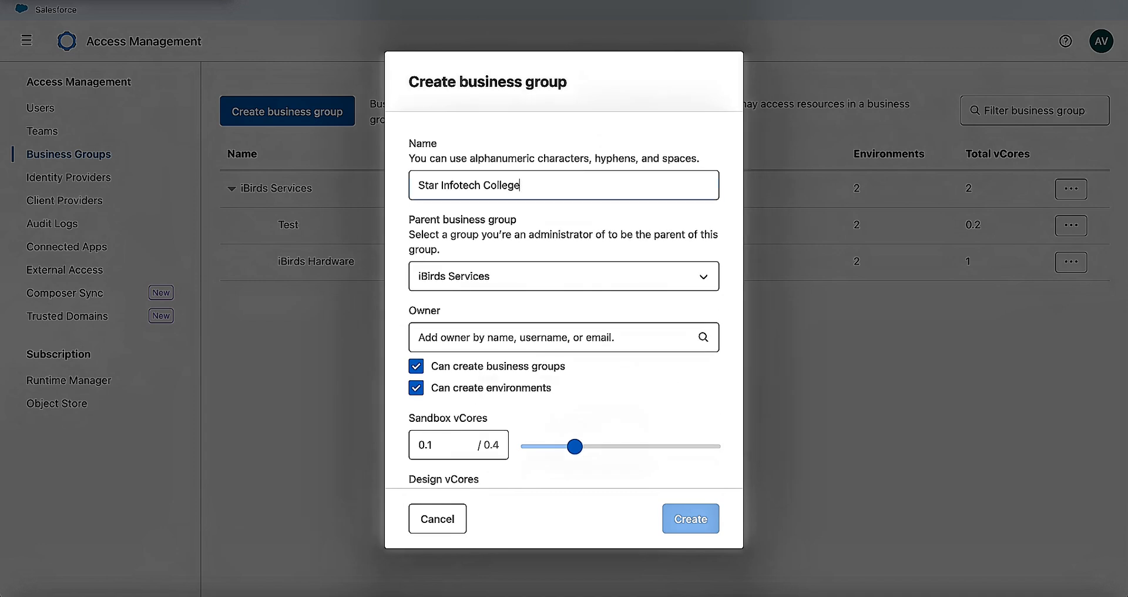
{"action": "key", "text": "ctrl+a"}
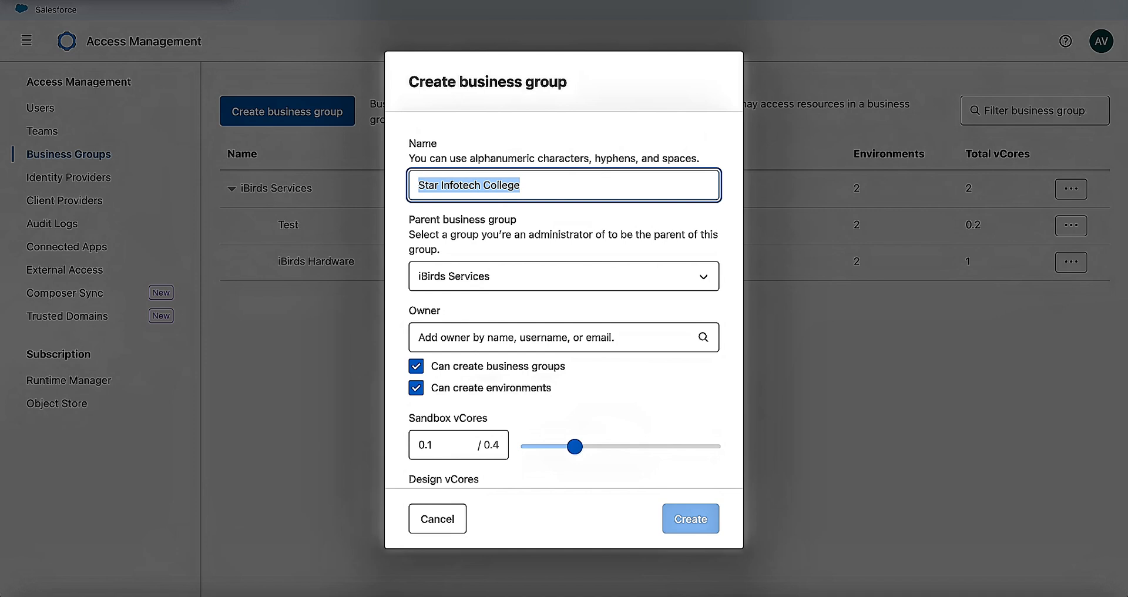
{"action": "scroll", "coordinate": [564, 293], "scroll_direction": "down", "scroll_amount": 2}
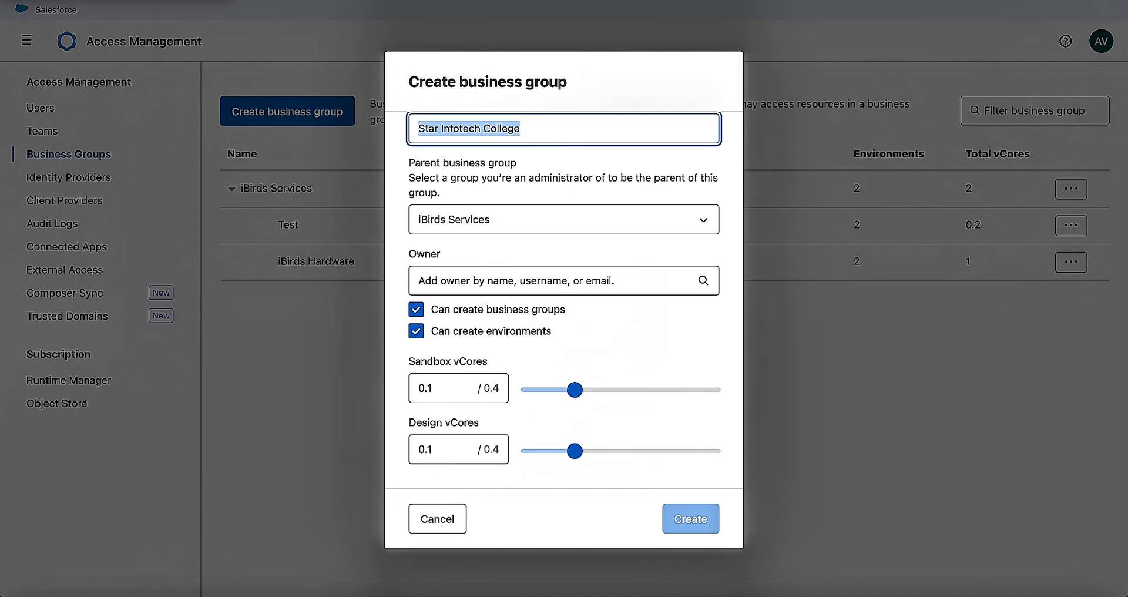
{"action": "left_click_drag", "start_coordinate": [574, 451], "coordinate": [621, 450]}
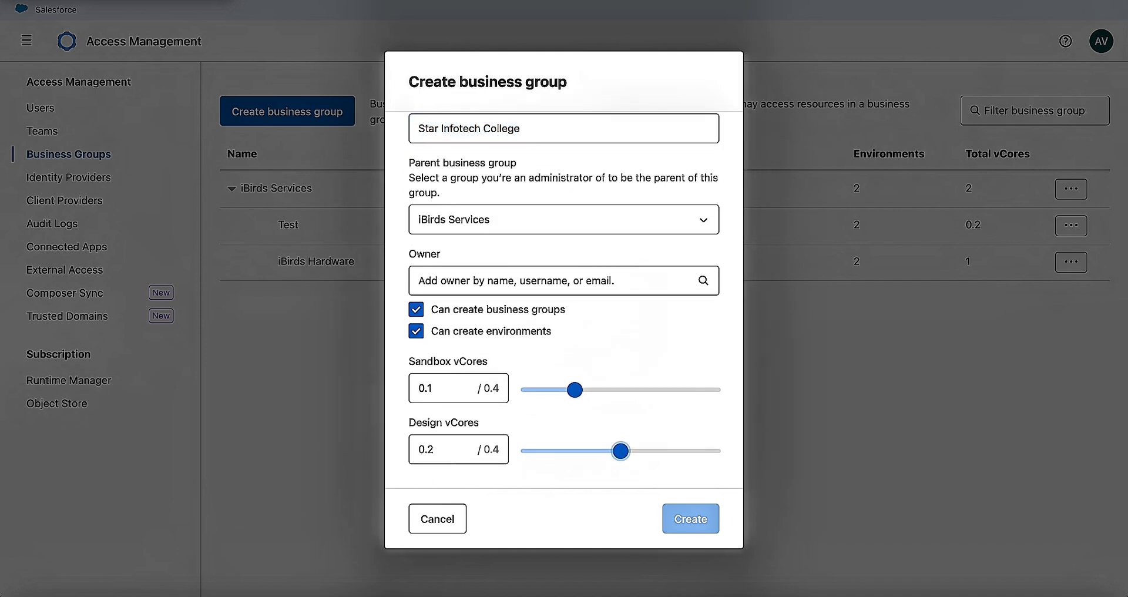
{"action": "left_click_drag", "start_coordinate": [574, 389], "coordinate": [620, 390]}
{"action": "scroll", "coordinate": [606, 290], "scroll_direction": "up", "scroll_amount": 2}
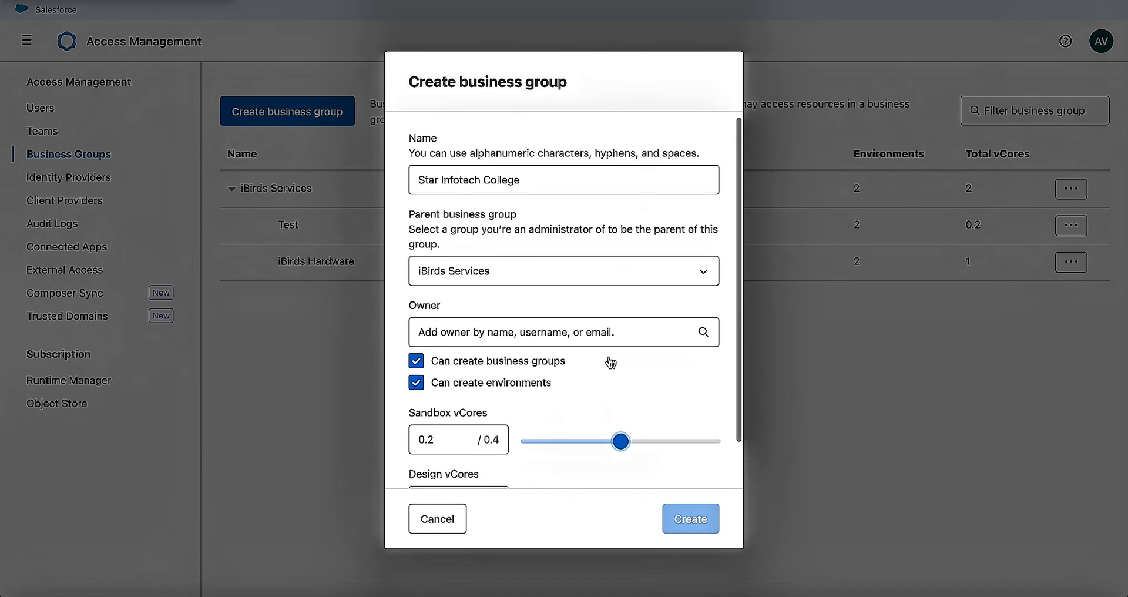
{"action": "left_click", "coordinate": [520, 185]}
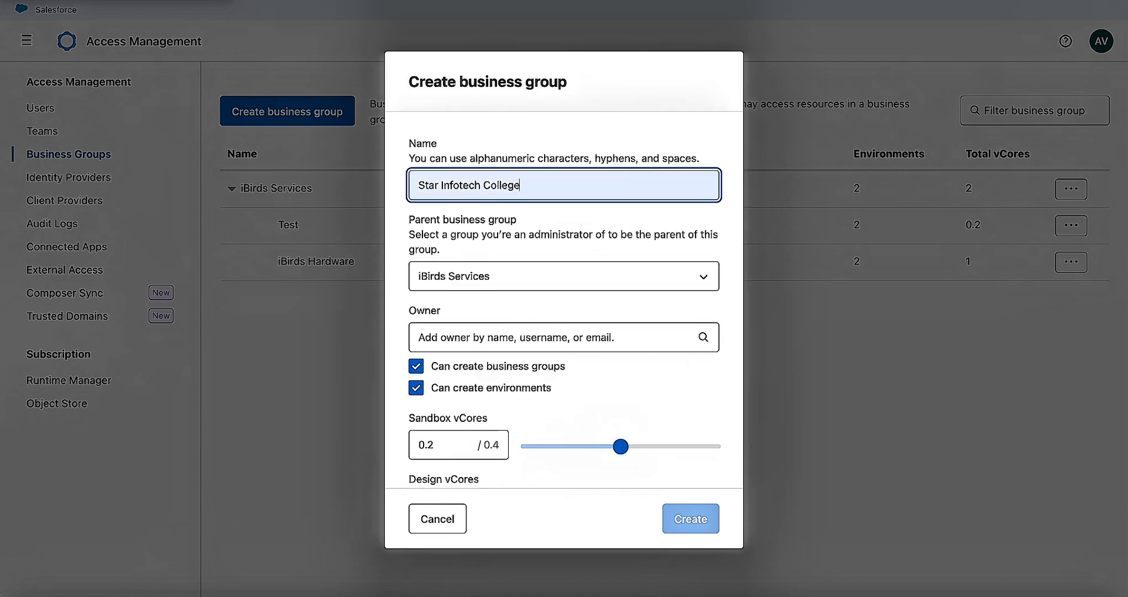
Step: Assign the matching user from the suggestions as the group owner
{"action": "left_click", "coordinate": [520, 337]}
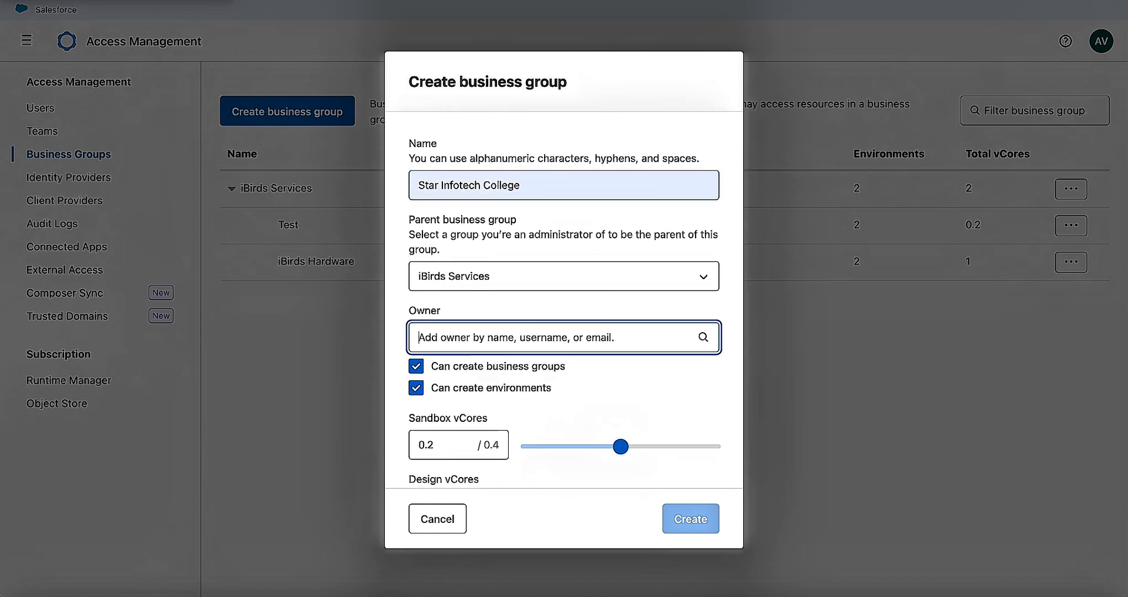
{"action": "type", "text": "ab"}
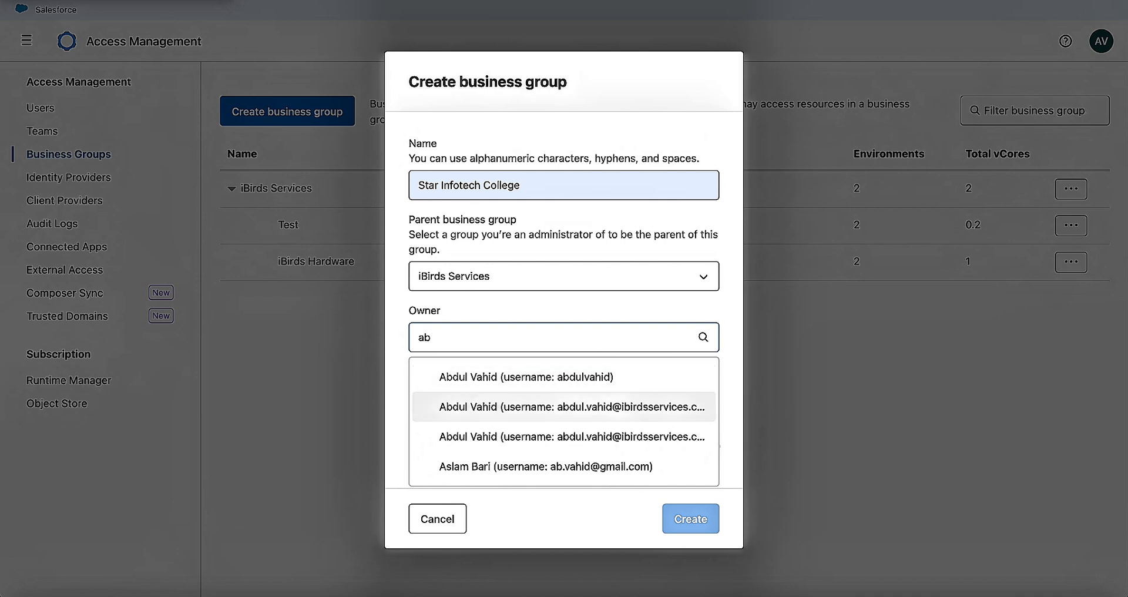
{"action": "key", "text": "Return"}
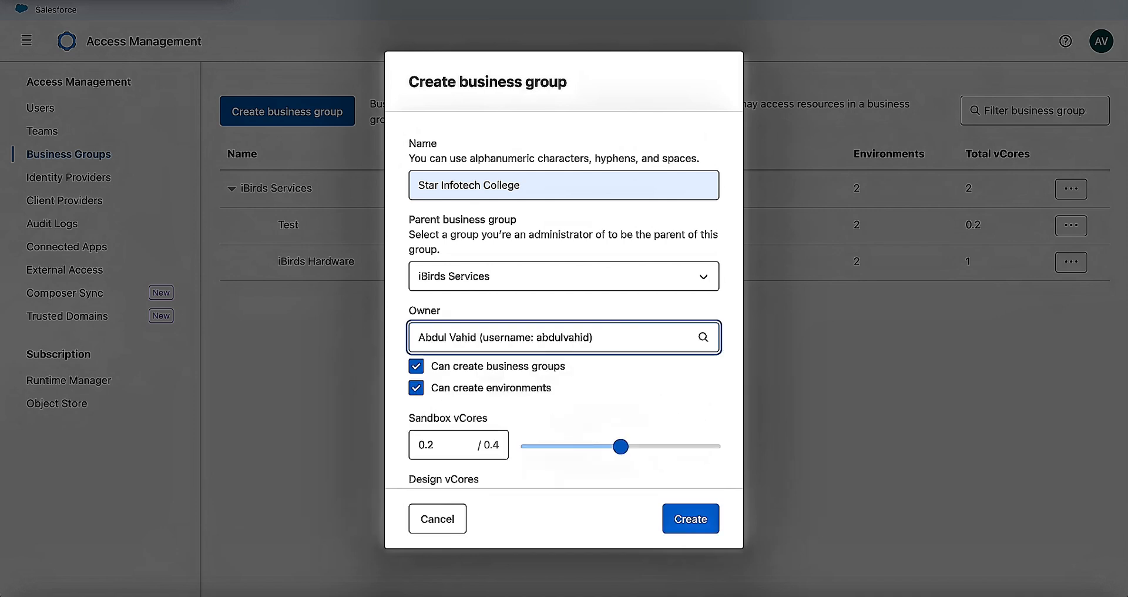
{"action": "scroll", "coordinate": [564, 294], "scroll_direction": "down", "scroll_amount": 2}
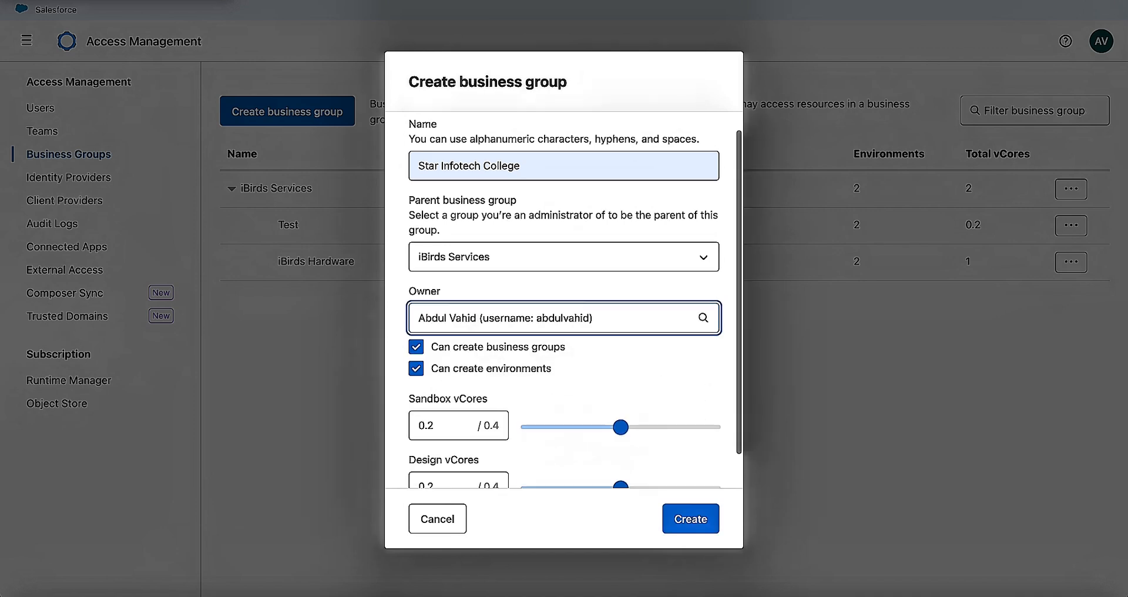
{"action": "scroll", "coordinate": [564, 294], "scroll_direction": "up", "scroll_amount": 2}
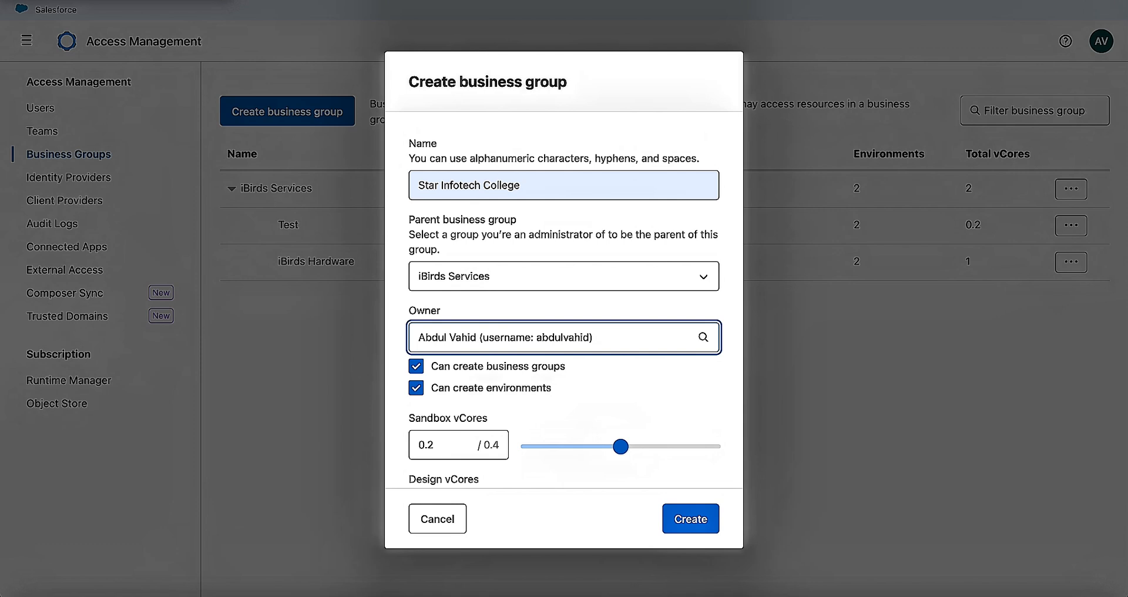
Step: Keep iBirds Services as parent and create the Star Infotech College business group
{"action": "left_click", "coordinate": [419, 275]}
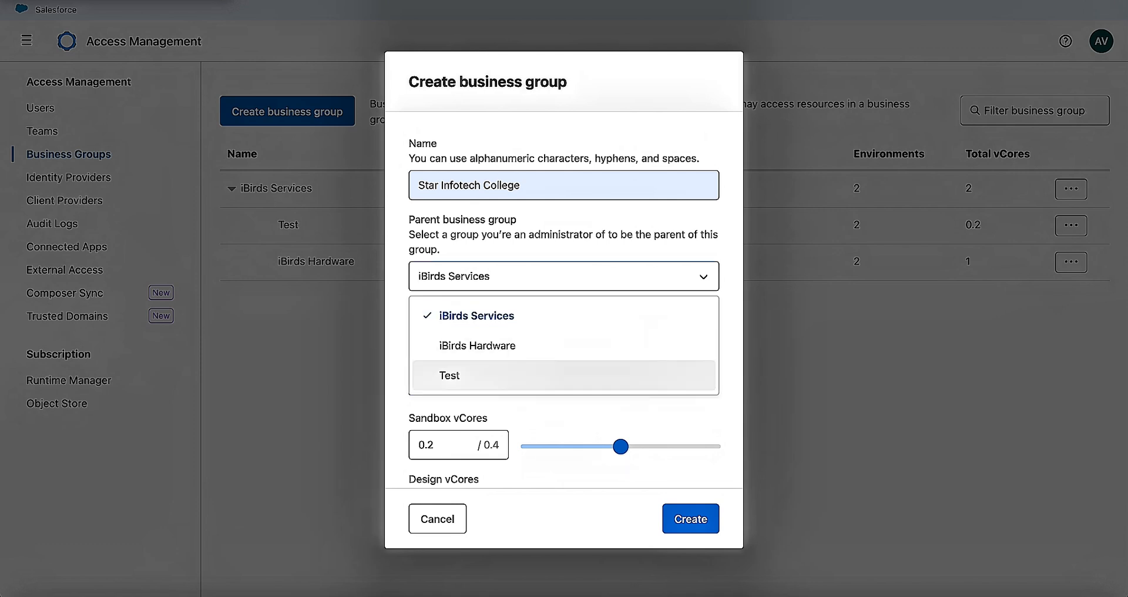
{"action": "left_click", "coordinate": [420, 275]}
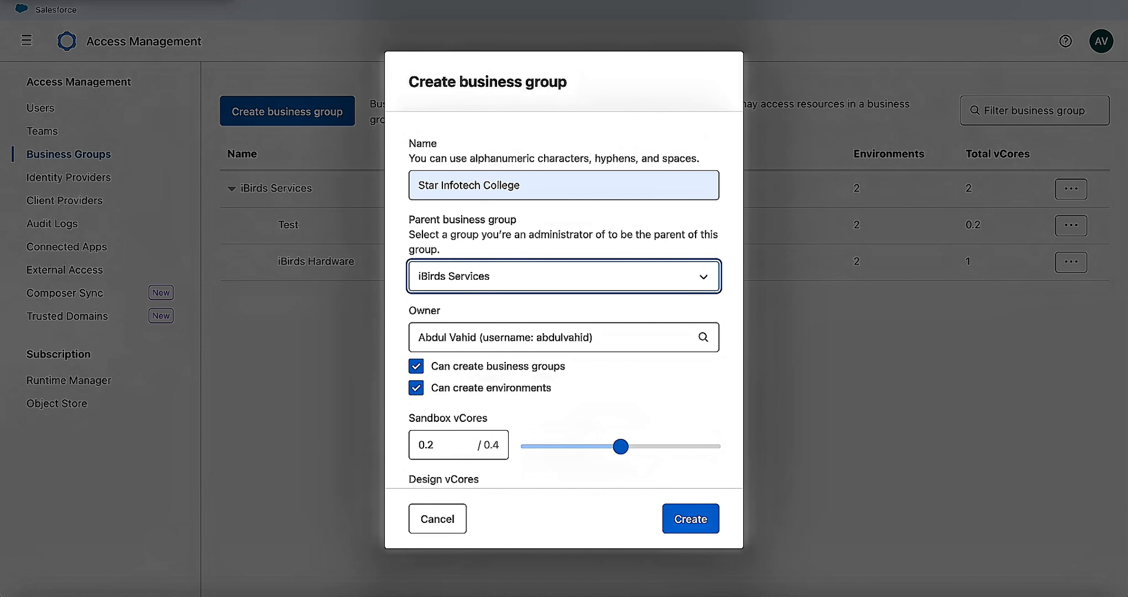
{"action": "left_click", "coordinate": [521, 185]}
{"action": "scroll", "coordinate": [564, 300], "scroll_direction": "down", "scroll_amount": 1}
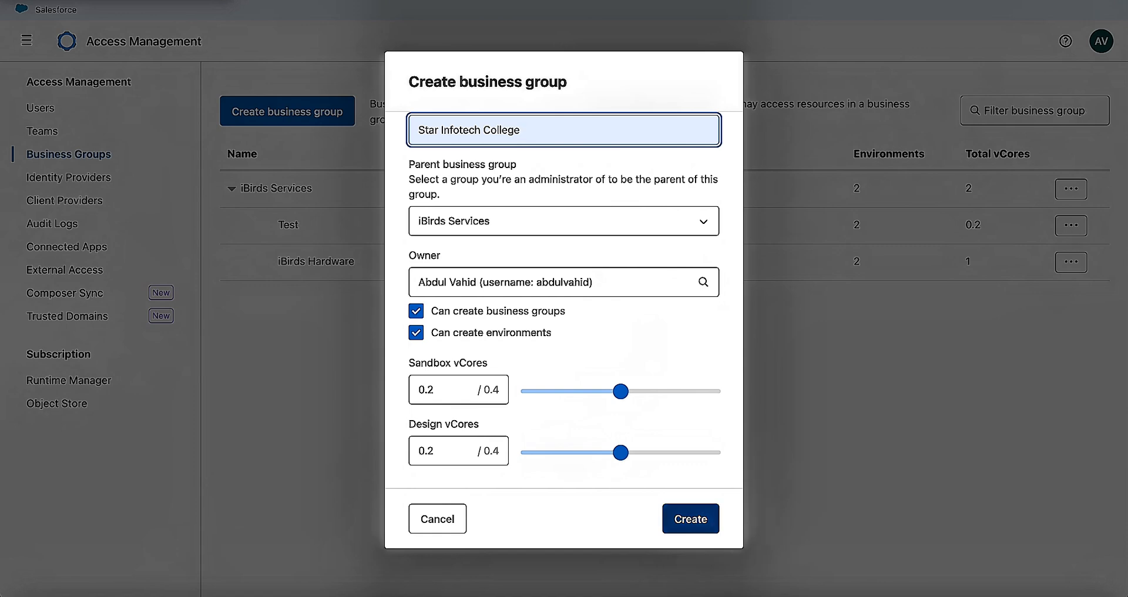
{"action": "left_click", "coordinate": [691, 518]}
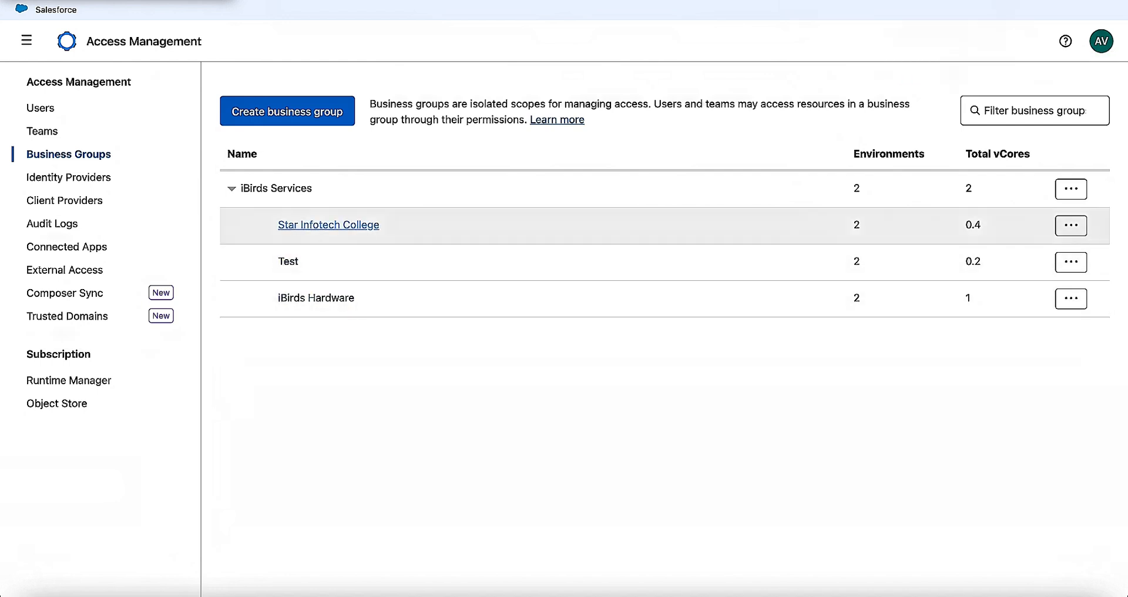
Step: Start a new OpenID Connect identity provider from the Identity Providers list
{"action": "left_click", "coordinate": [68, 176]}
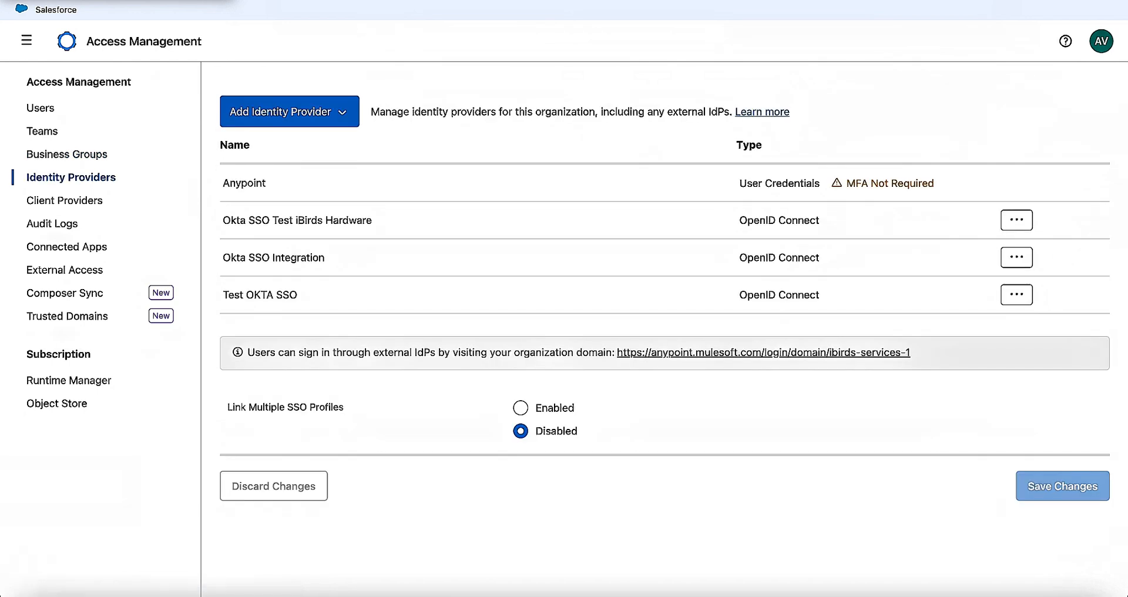
{"action": "left_click", "coordinate": [290, 112]}
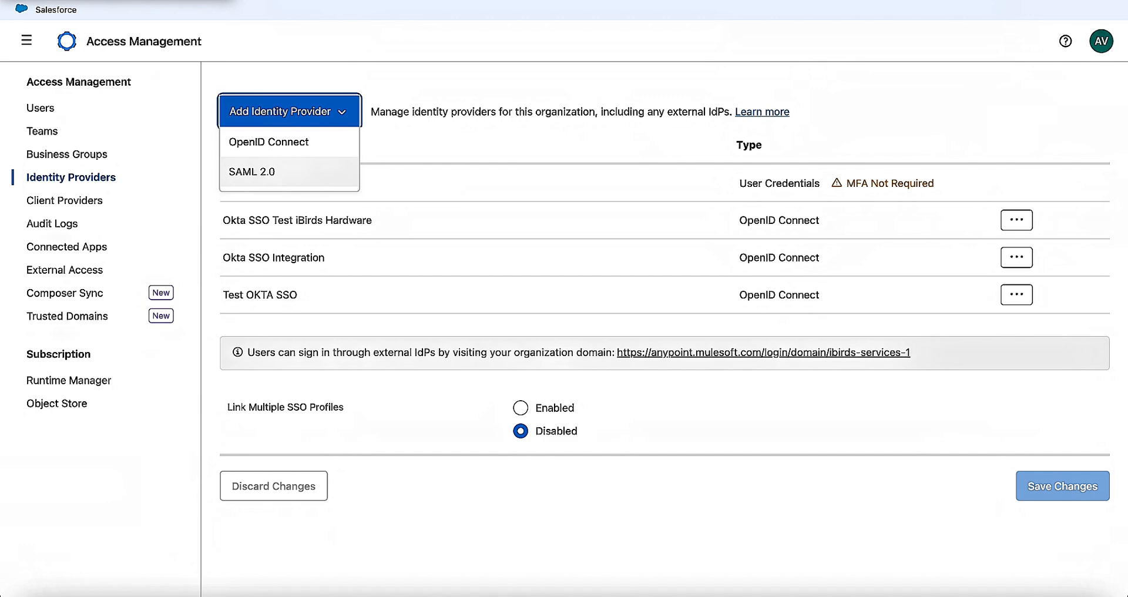
{"action": "left_click", "coordinate": [268, 141]}
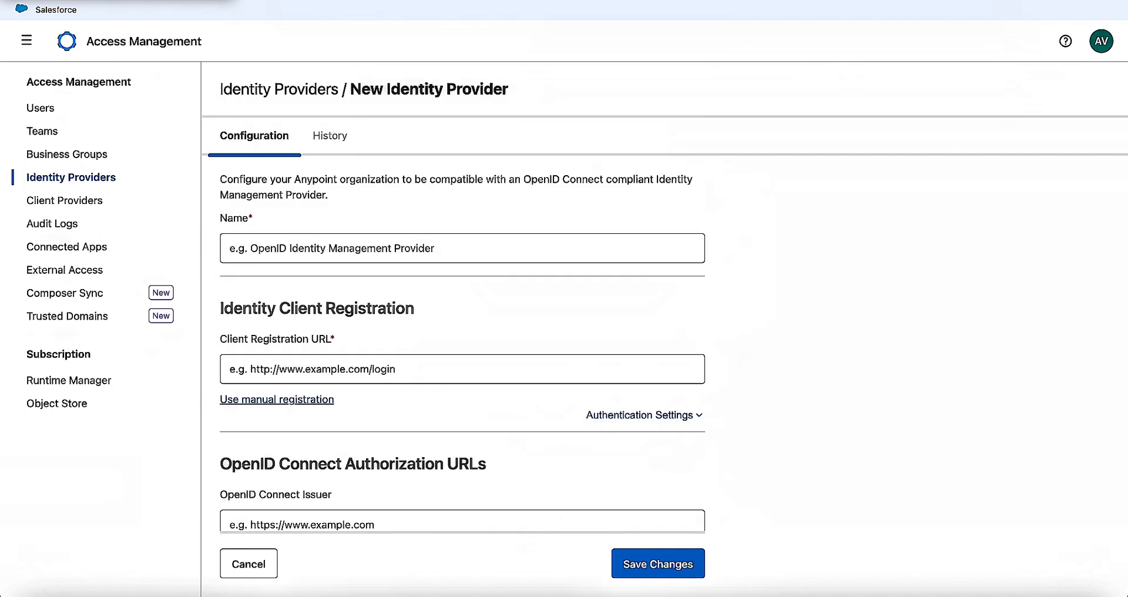
Step: Name the provider 'Star Infotech College SSO Okta' and choose manual registration
{"action": "scroll", "coordinate": [462, 329], "scroll_direction": "down", "scroll_amount": 1}
{"action": "scroll", "coordinate": [462, 329], "scroll_direction": "up", "scroll_amount": 1}
{"action": "scroll", "coordinate": [462, 329], "scroll_direction": "down", "scroll_amount": 1}
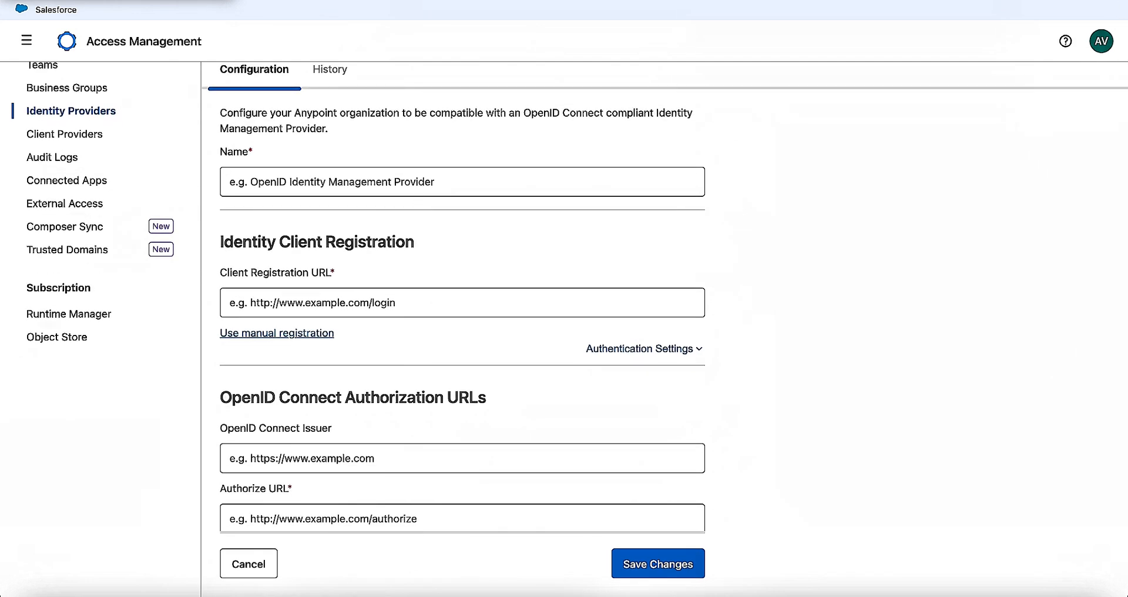
{"action": "left_click", "coordinate": [462, 182]}
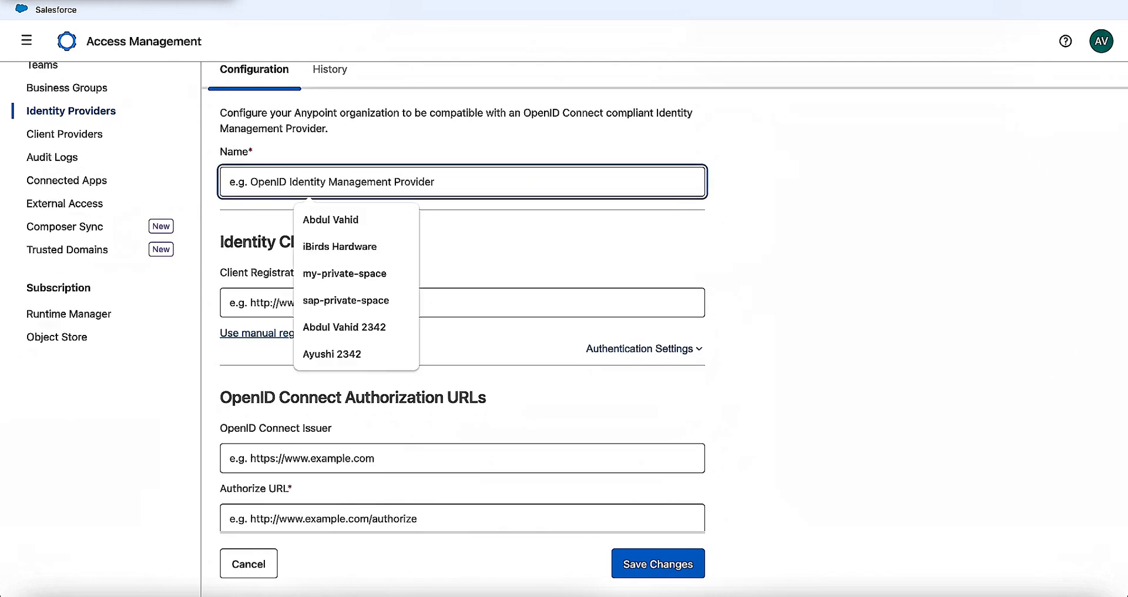
{"action": "type", "text": "Star"}
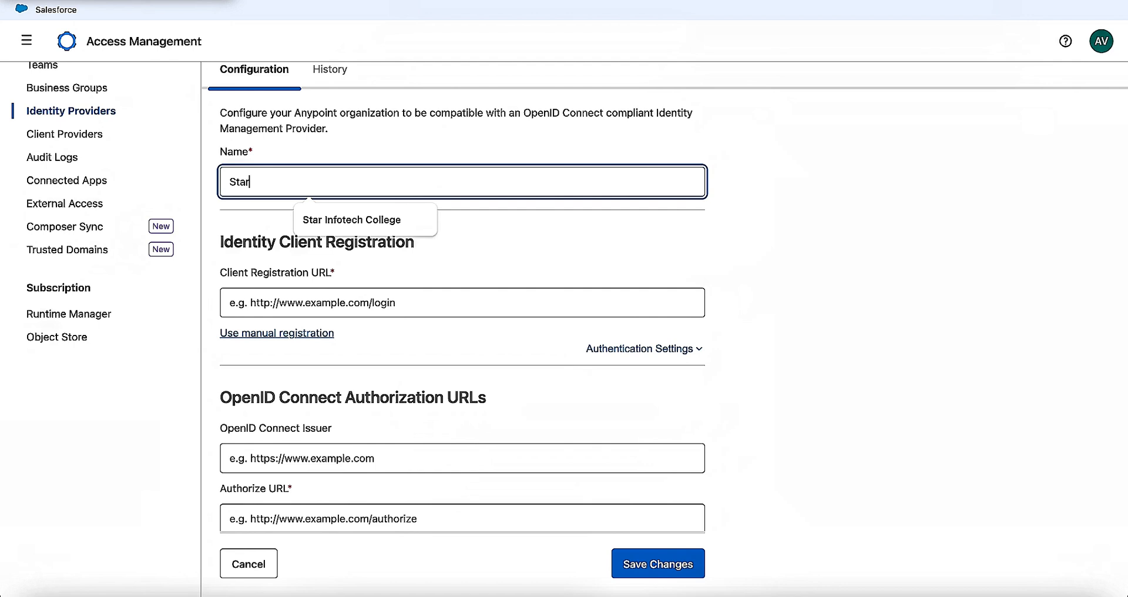
{"action": "type", "text": " Infotech College SSO "}
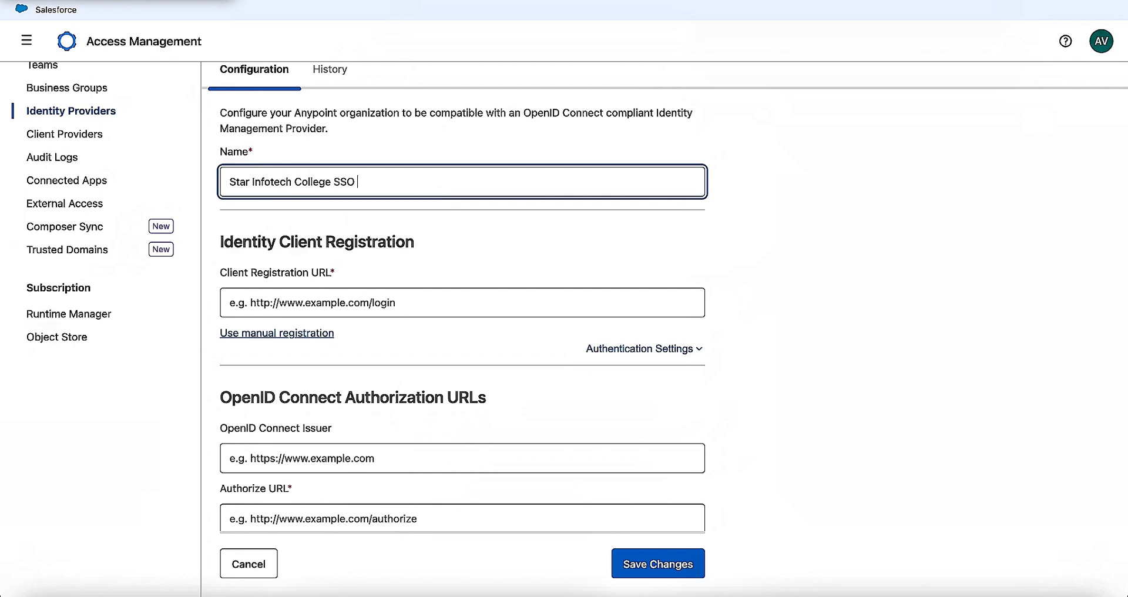
{"action": "type", "text": "Okta"}
{"action": "scroll", "coordinate": [564, 294], "scroll_direction": "down", "scroll_amount": 2}
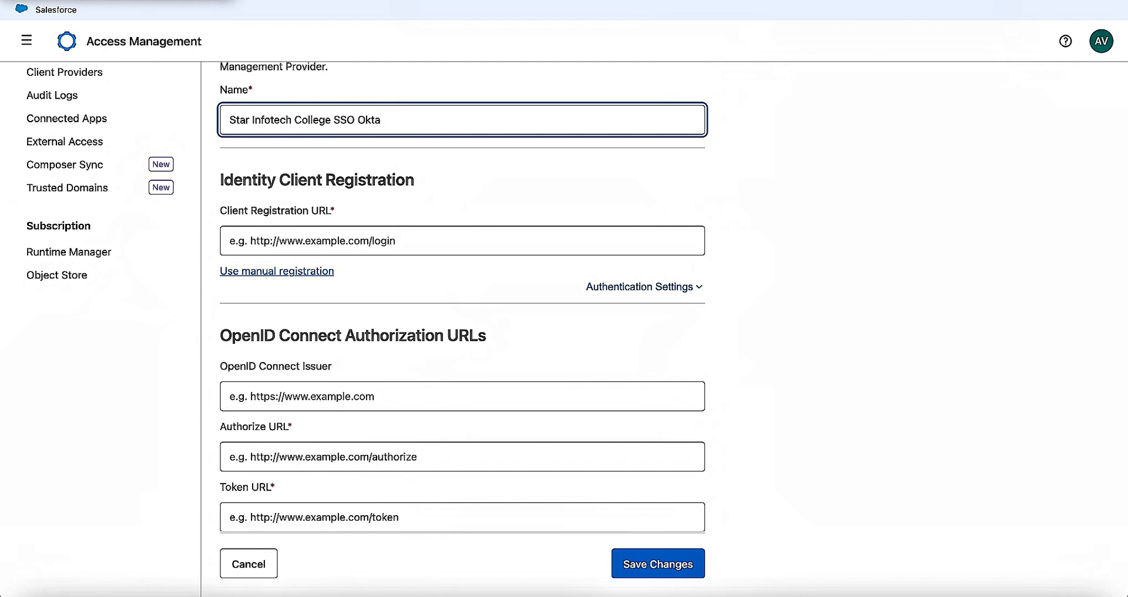
{"action": "left_click", "coordinate": [277, 271]}
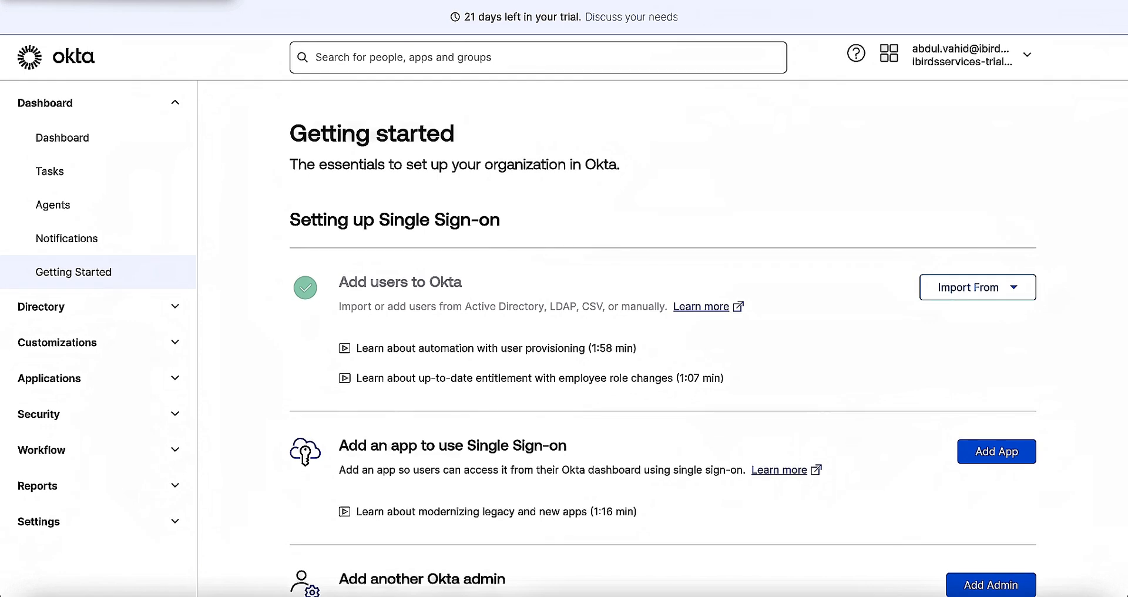
Step: Expand Directory and Applications in the Okta sidebar and open Applications > Applications
{"action": "scroll", "coordinate": [663, 342], "scroll_direction": "down", "scroll_amount": 2}
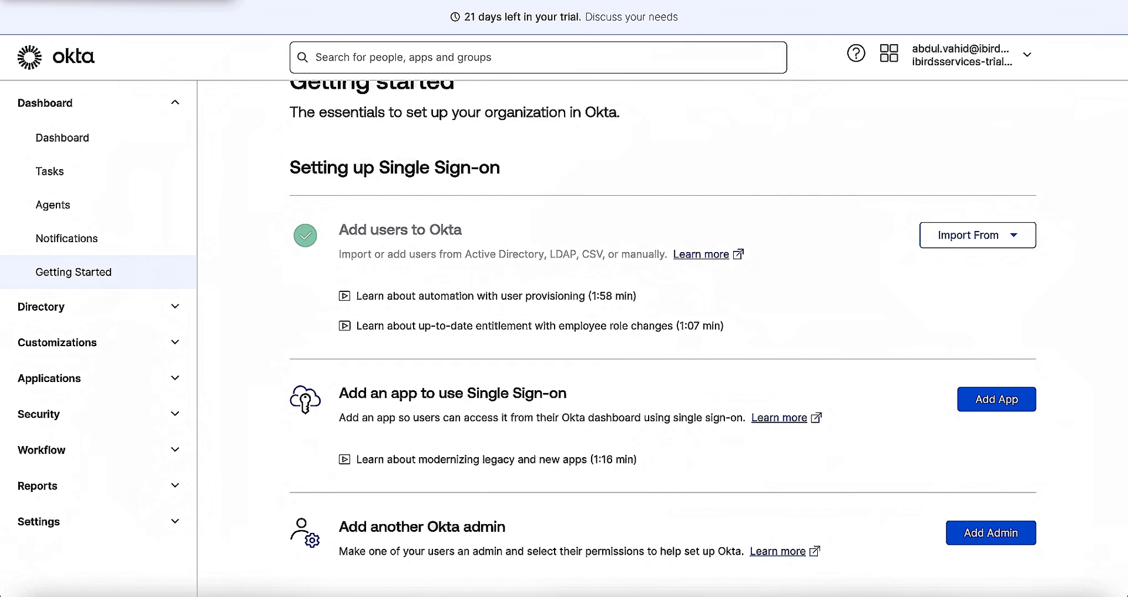
{"action": "scroll", "coordinate": [663, 343], "scroll_direction": "up", "scroll_amount": 2}
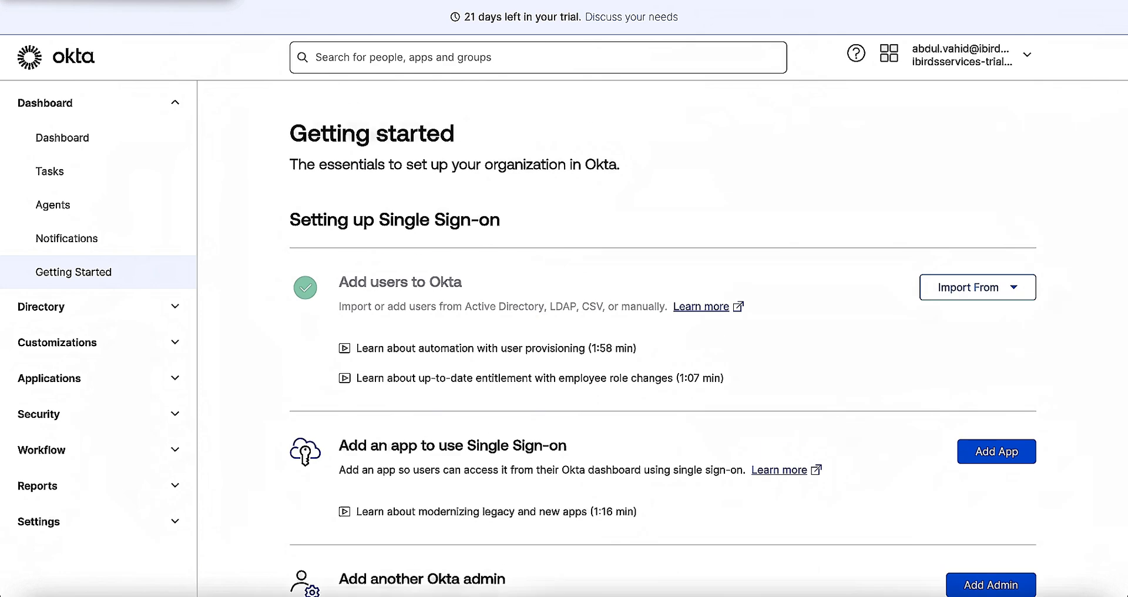
{"action": "scroll", "coordinate": [662, 342], "scroll_direction": "down", "scroll_amount": 4}
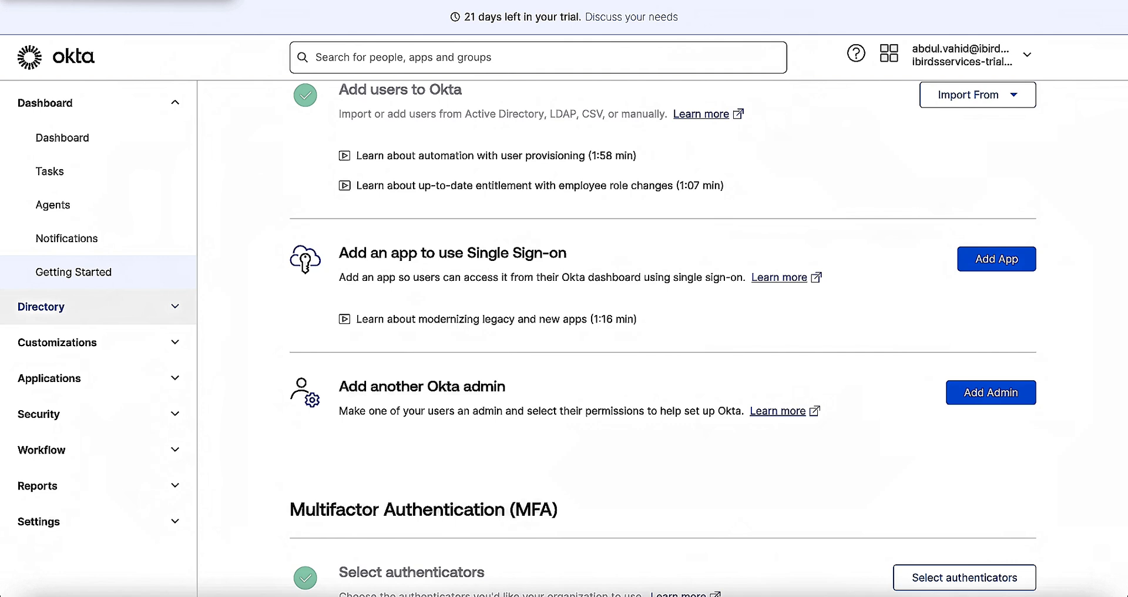
{"action": "left_click", "coordinate": [41, 306]}
{"action": "scroll", "coordinate": [94, 351], "scroll_direction": "down", "scroll_amount": 1}
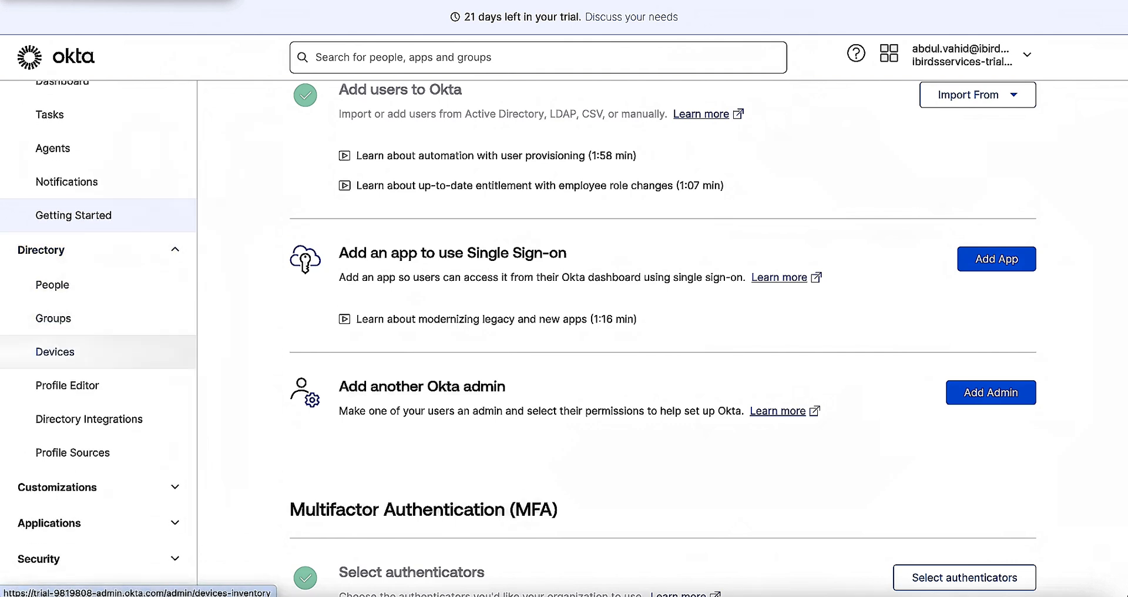
{"action": "scroll", "coordinate": [94, 351], "scroll_direction": "down", "scroll_amount": 2}
{"action": "left_click", "coordinate": [49, 438]}
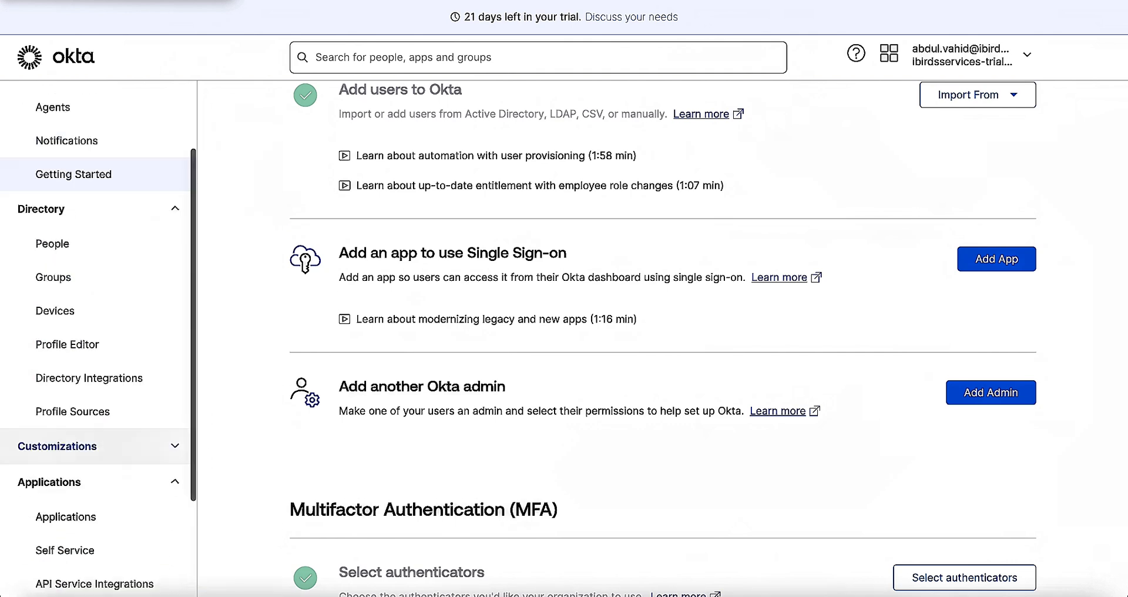
{"action": "scroll", "coordinate": [94, 411], "scroll_direction": "down", "scroll_amount": 2}
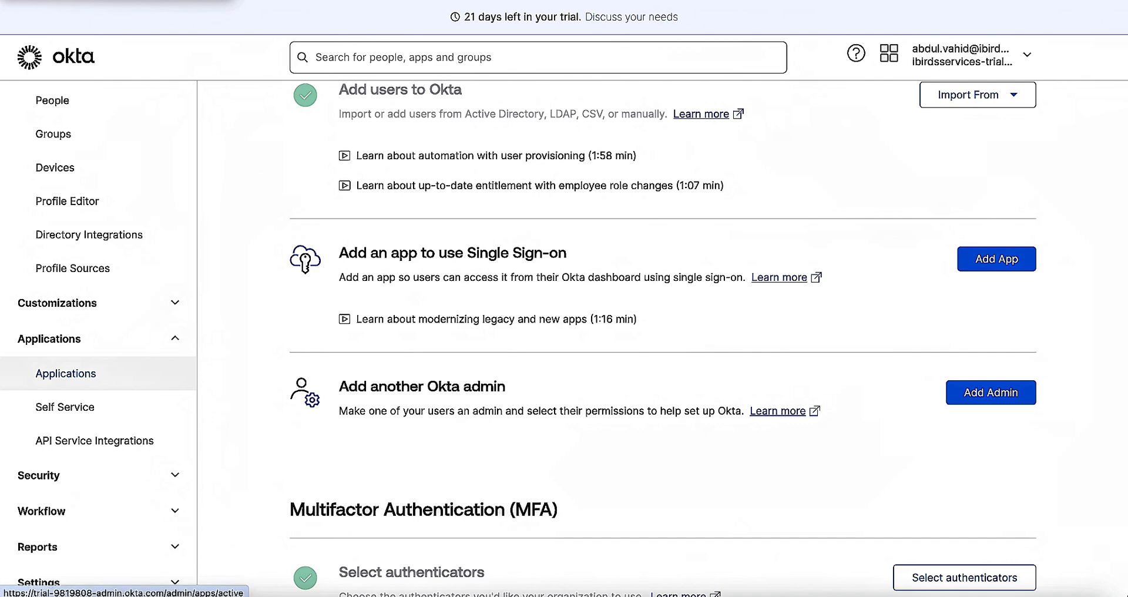
{"action": "left_click", "coordinate": [65, 373]}
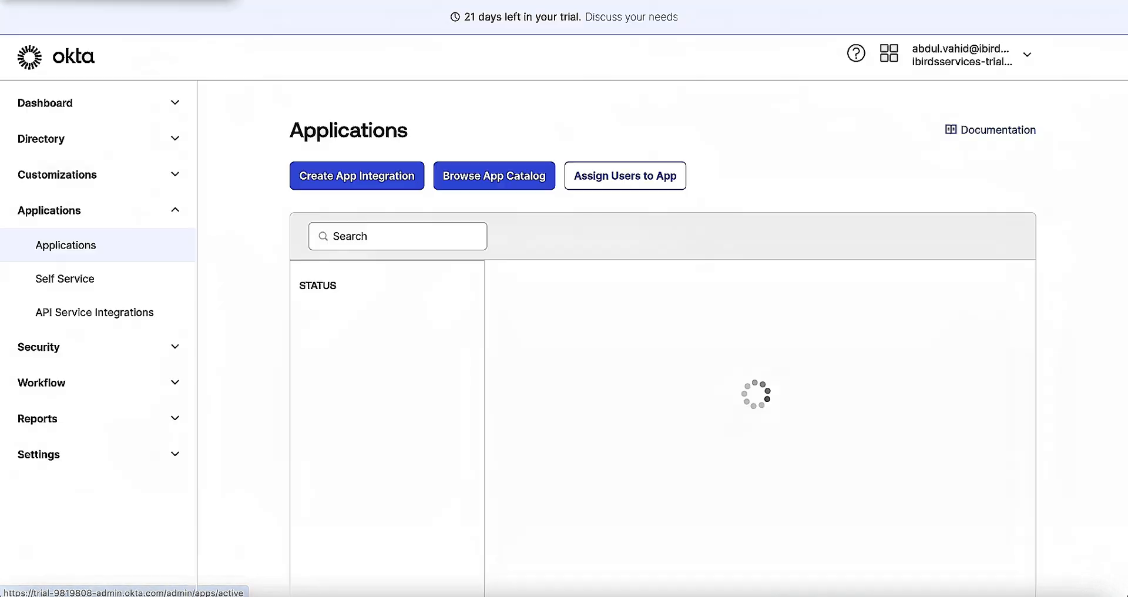
{"action": "scroll", "coordinate": [662, 341], "scroll_direction": "down", "scroll_amount": 1}
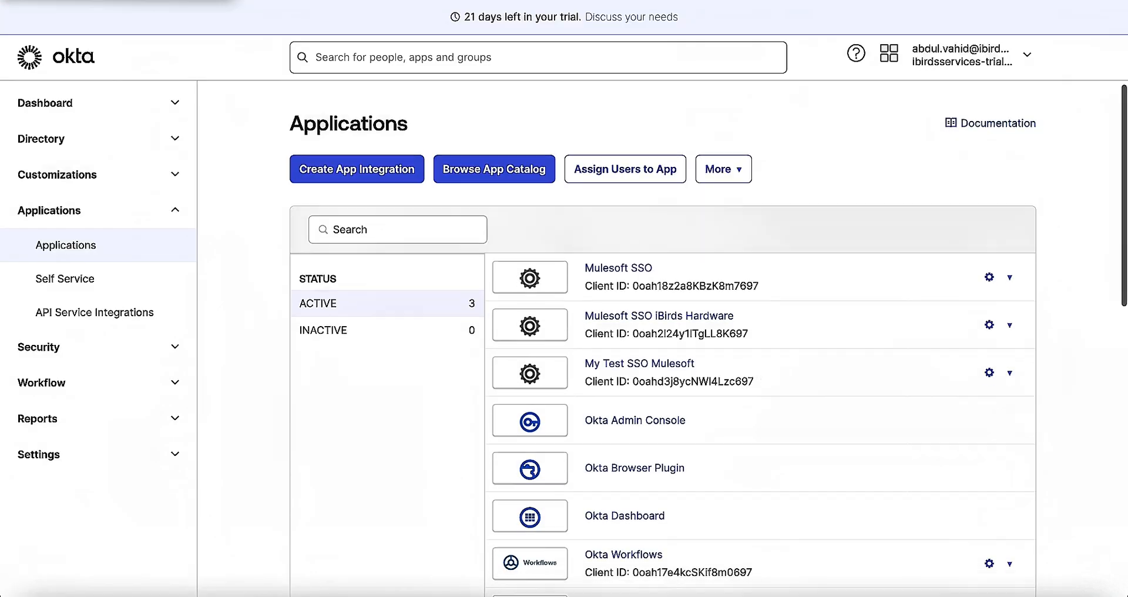
{"action": "scroll", "coordinate": [663, 341], "scroll_direction": "up", "scroll_amount": 1}
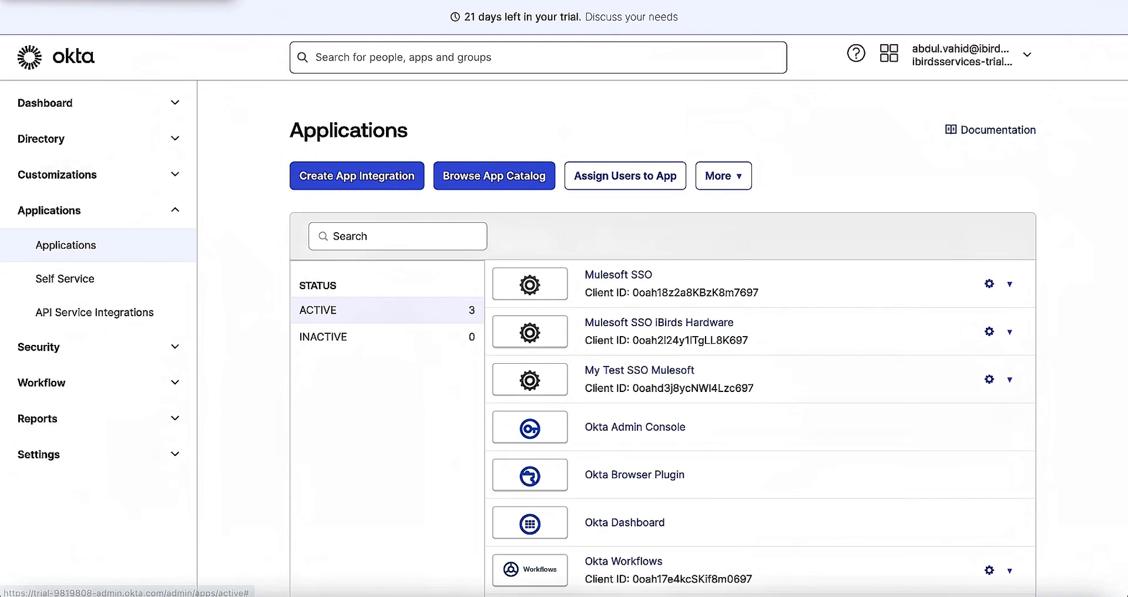
Step: Create an app integration using OIDC - OpenID Connect as a Web Application
{"action": "left_click", "coordinate": [356, 175]}
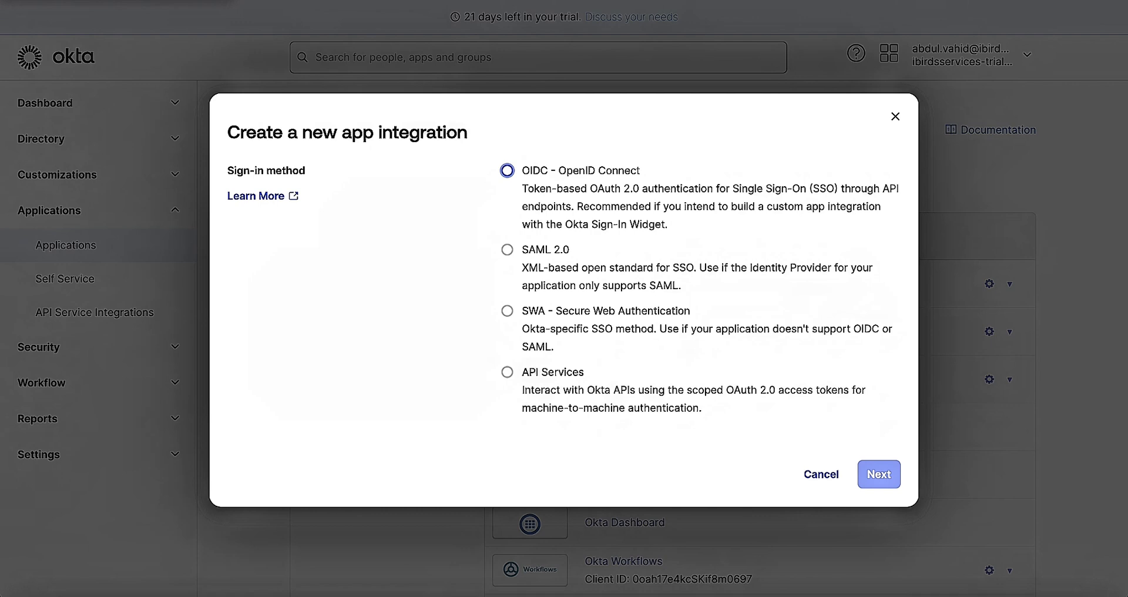
{"action": "left_click", "coordinate": [507, 171]}
{"action": "scroll", "coordinate": [507, 217], "scroll_direction": "down", "scroll_amount": 1}
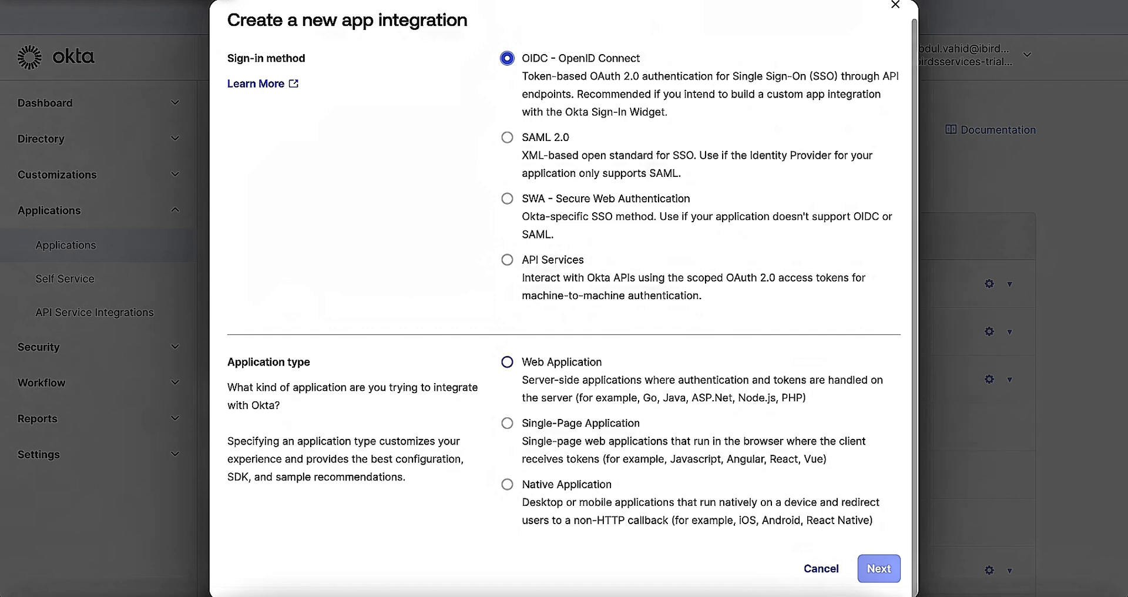
{"action": "left_click", "coordinate": [507, 362]}
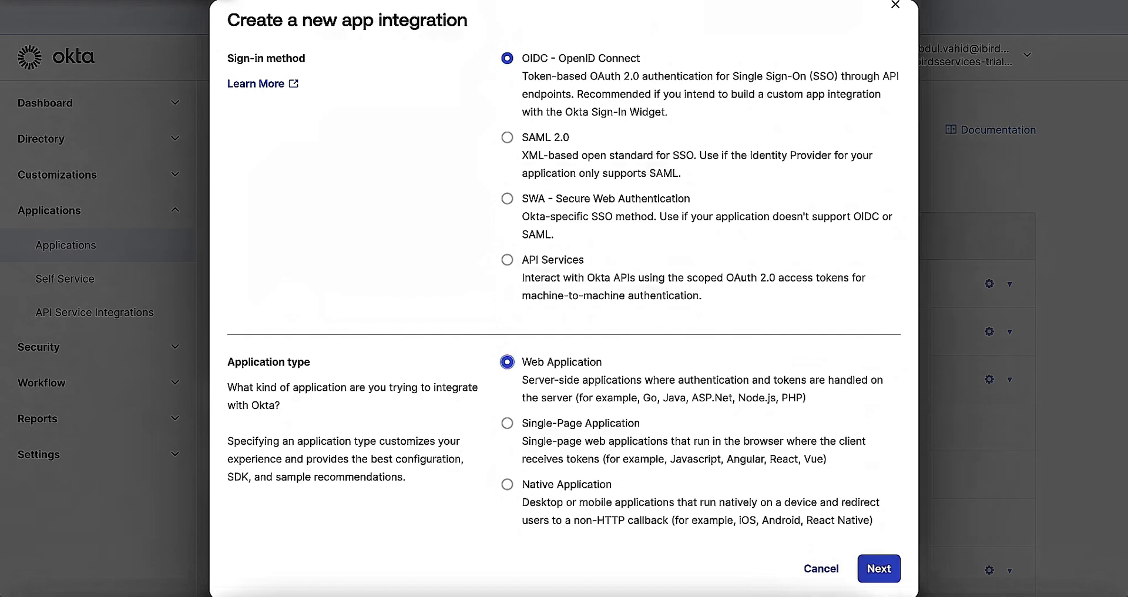
{"action": "left_click", "coordinate": [878, 569]}
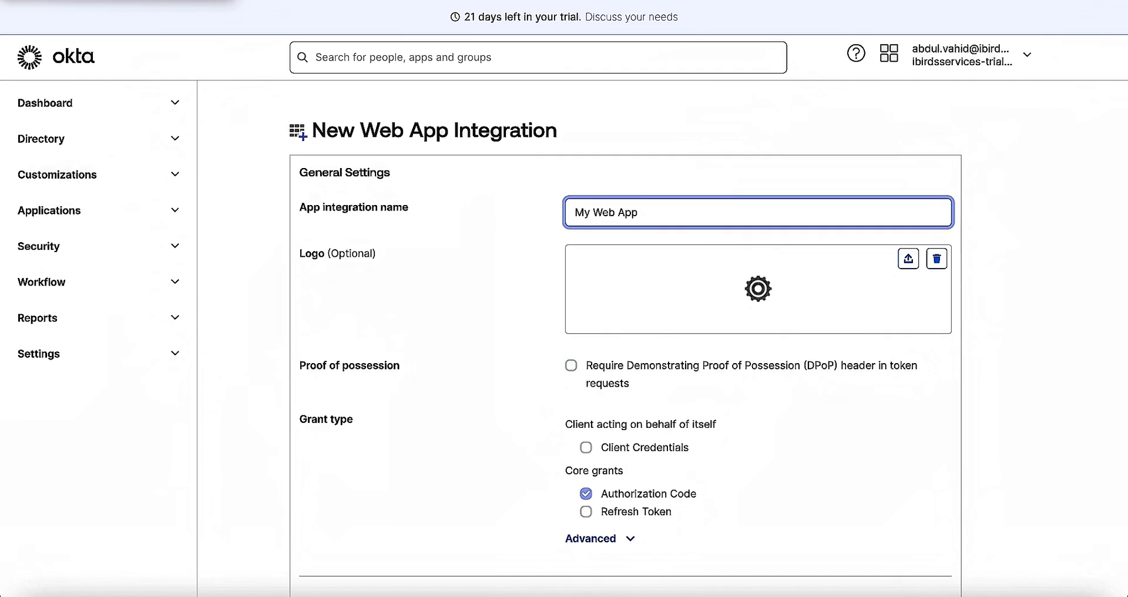
Step: Rename the app from My Web App to 'Mule Star Infotech College'
{"action": "key", "text": "ctrl+a"}
{"action": "type", "text": "Star"}
{"action": "type", "text": " Wars"}
{"action": "key", "text": "BackSpace"}
{"action": "key", "text": "BackSpace"}
{"action": "key", "text": "BackSpace"}
{"action": "key", "text": "BackSpace"}
{"action": "key", "text": "BackSpace"}
{"action": "key", "text": "BackSpace"}
{"action": "key", "text": "BackSpace"}
{"action": "key", "text": "BackSpace"}
{"action": "key", "text": "BackSpace"}
{"action": "type", "text": "Mule Staf"}
{"action": "type", "text": " Info"}
{"action": "key", "text": "BackSpace"}
{"action": "key", "text": "BackSpace"}
{"action": "key", "text": "BackSpace"}
{"action": "key", "text": "BackSpace"}
{"action": "key", "text": "BackSpace"}
{"action": "type", "text": "Infotech College"}
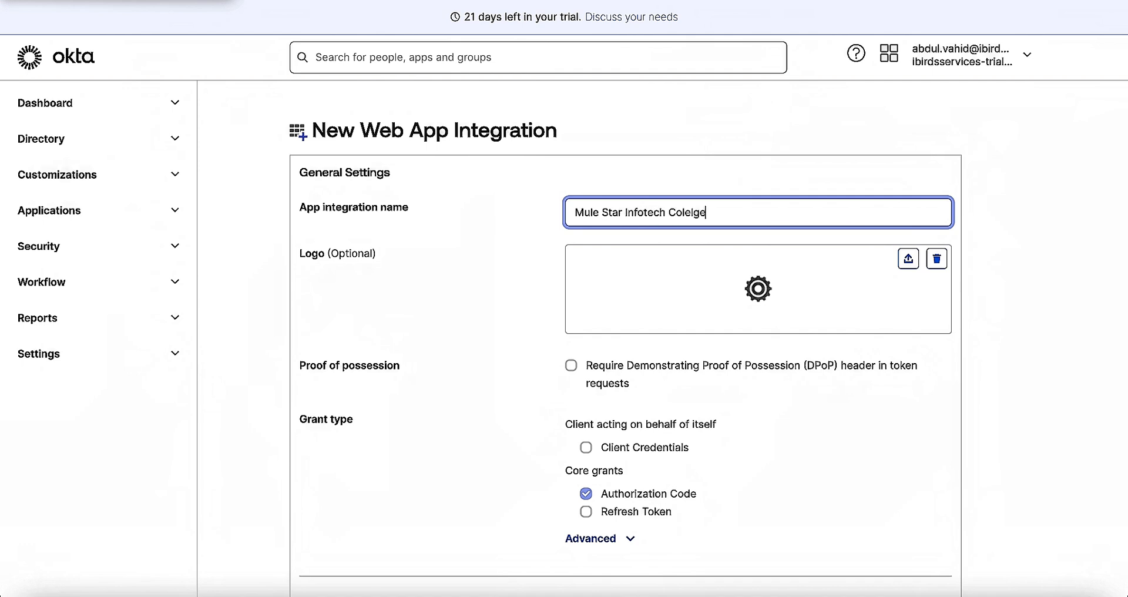
{"action": "key", "text": "BackSpace"}
{"action": "key", "text": "BackSpace"}
{"action": "key", "text": "BackSpace"}
{"action": "key", "text": "BackSpace"}
{"action": "type", "text": "lege"}
{"action": "key", "text": "BackSpace"}
Step: Enable Client Credentials, allow everyone access, turn off Federation Broker Mode, and save
{"action": "scroll", "coordinate": [620, 341], "scroll_direction": "down", "scroll_amount": 2}
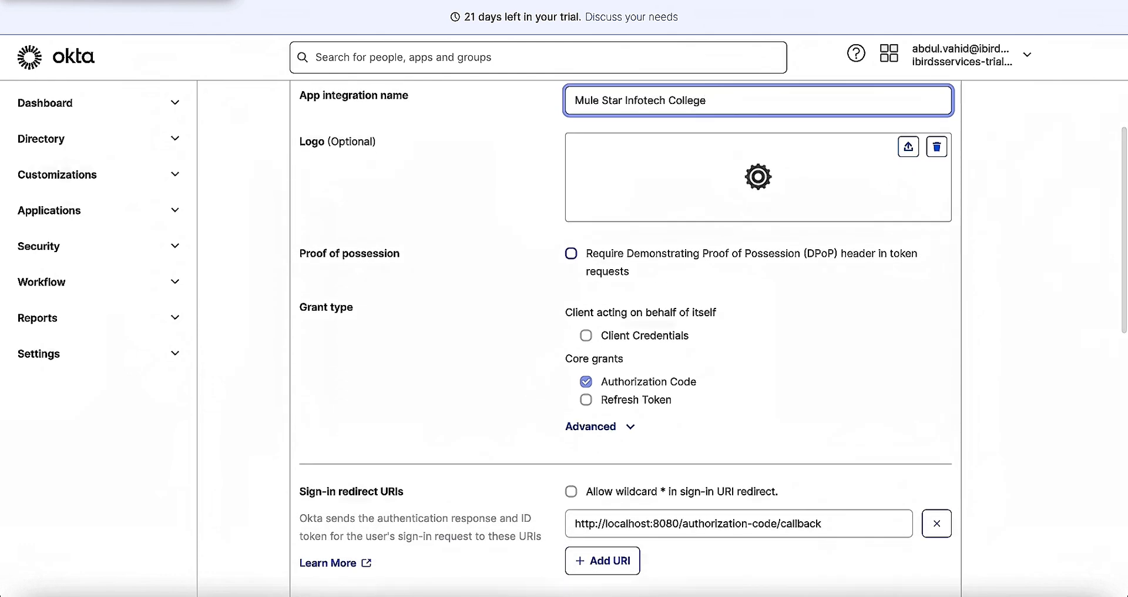
{"action": "scroll", "coordinate": [621, 340], "scroll_direction": "down", "scroll_amount": 1}
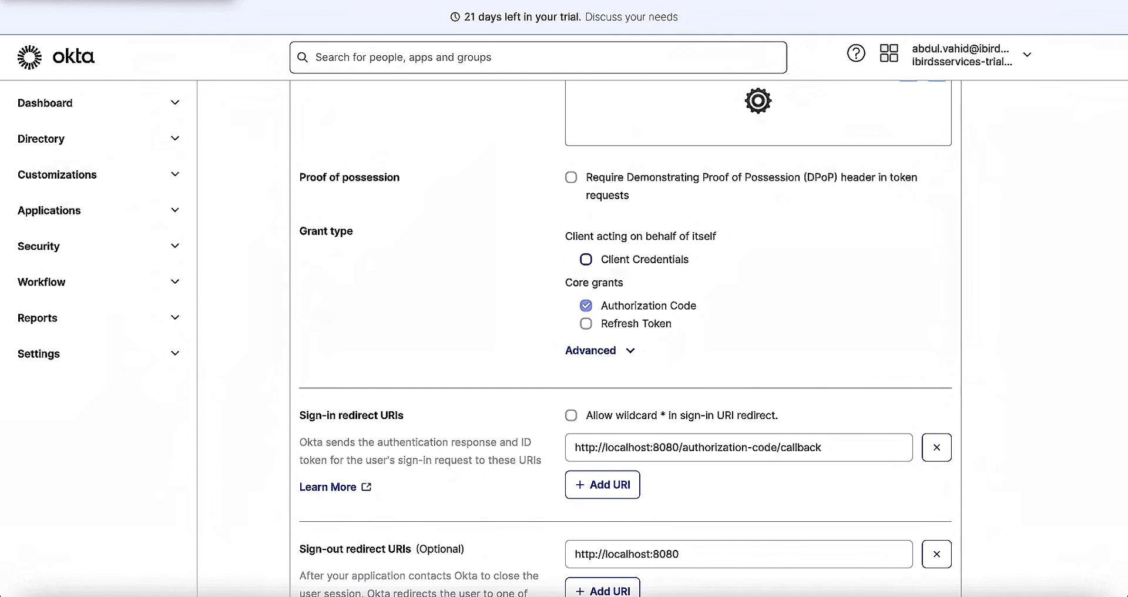
{"action": "left_click", "coordinate": [585, 259]}
{"action": "scroll", "coordinate": [585, 259], "scroll_direction": "down", "scroll_amount": 3}
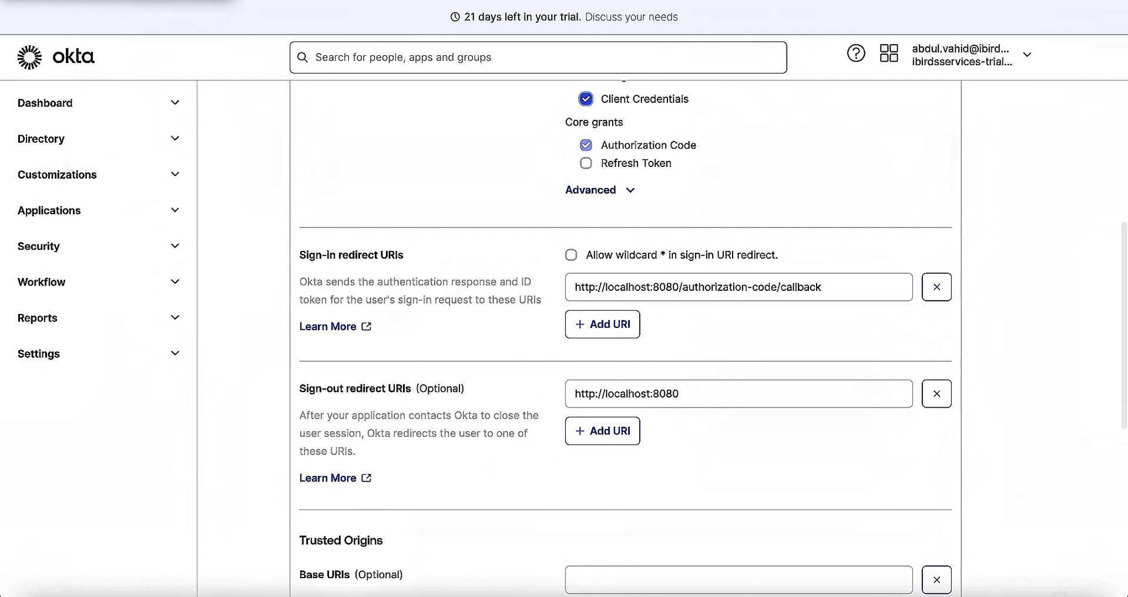
{"action": "scroll", "coordinate": [611, 287], "scroll_direction": "down", "scroll_amount": 1}
{"action": "triple_click", "coordinate": [616, 256]}
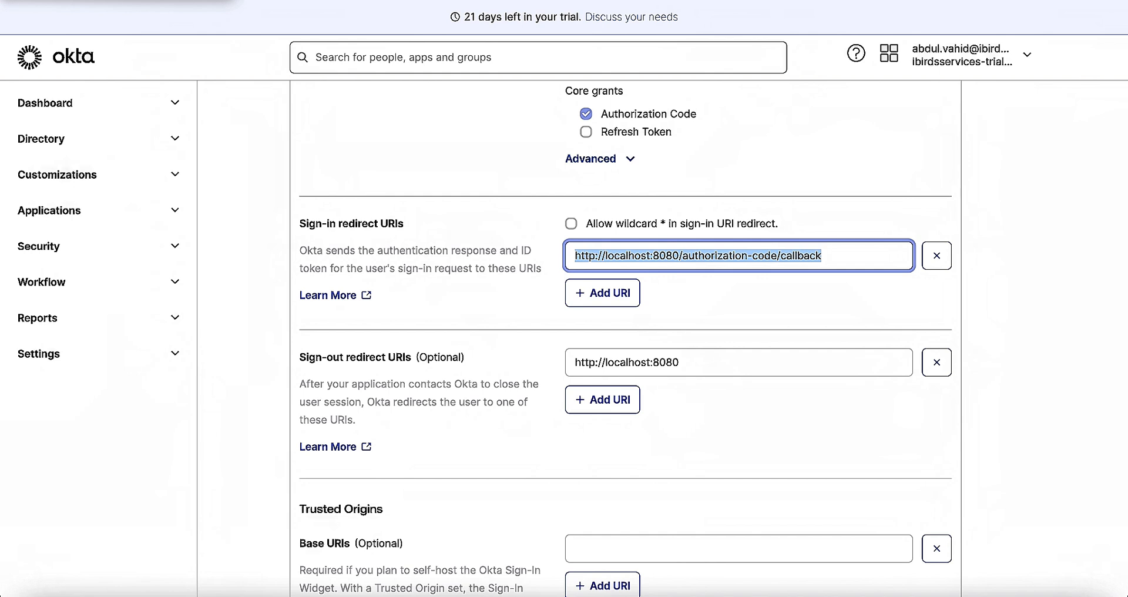
{"action": "scroll", "coordinate": [712, 339], "scroll_direction": "down", "scroll_amount": 1}
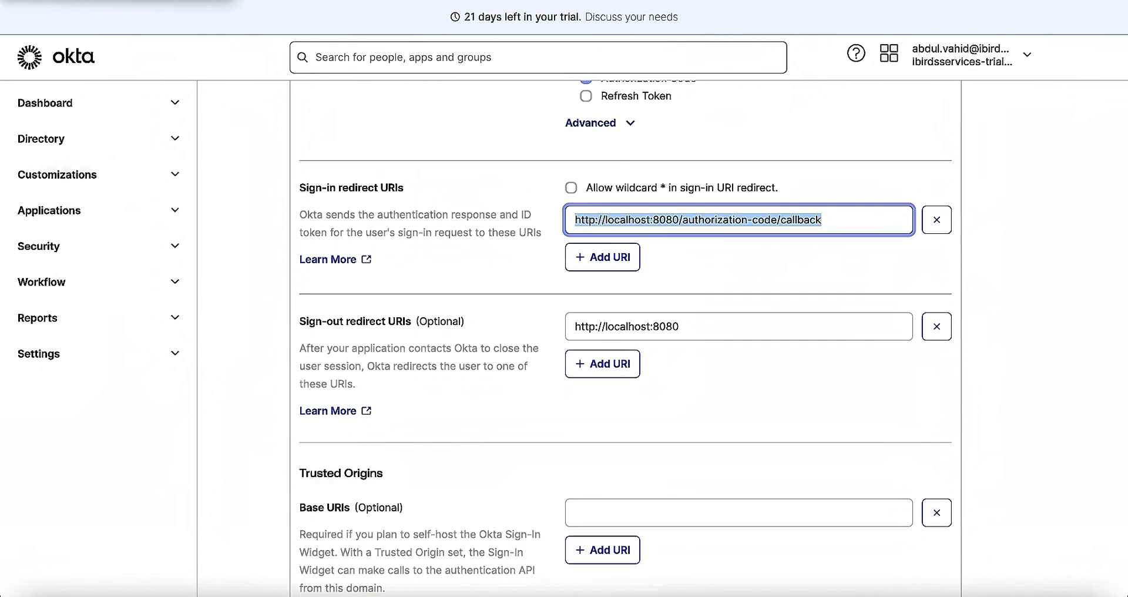
{"action": "scroll", "coordinate": [713, 339], "scroll_direction": "down", "scroll_amount": 1}
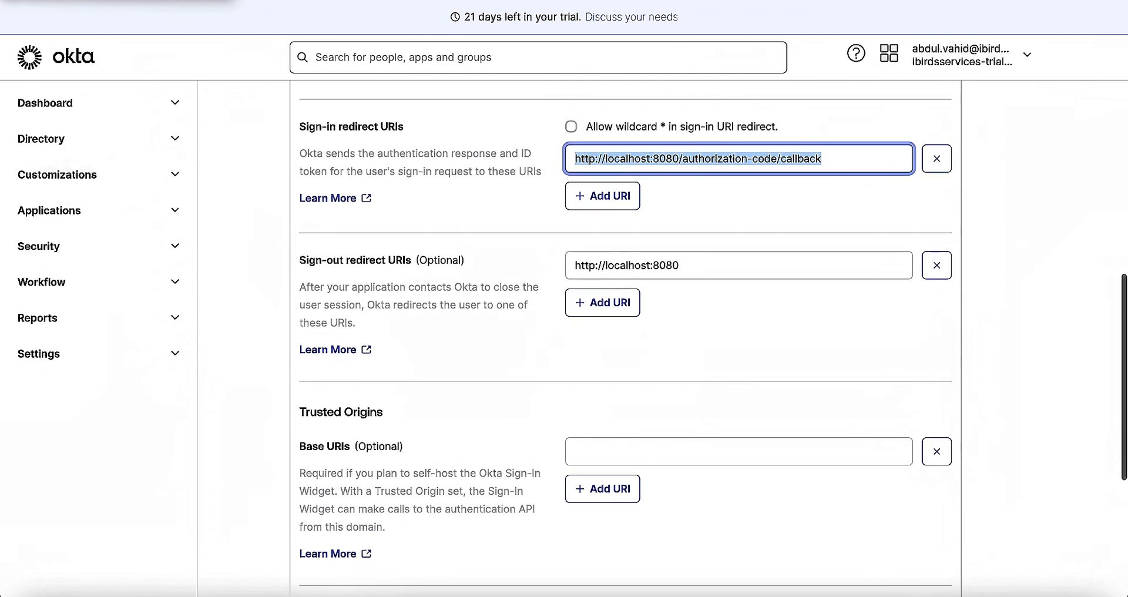
{"action": "scroll", "coordinate": [713, 339], "scroll_direction": "down", "scroll_amount": 5}
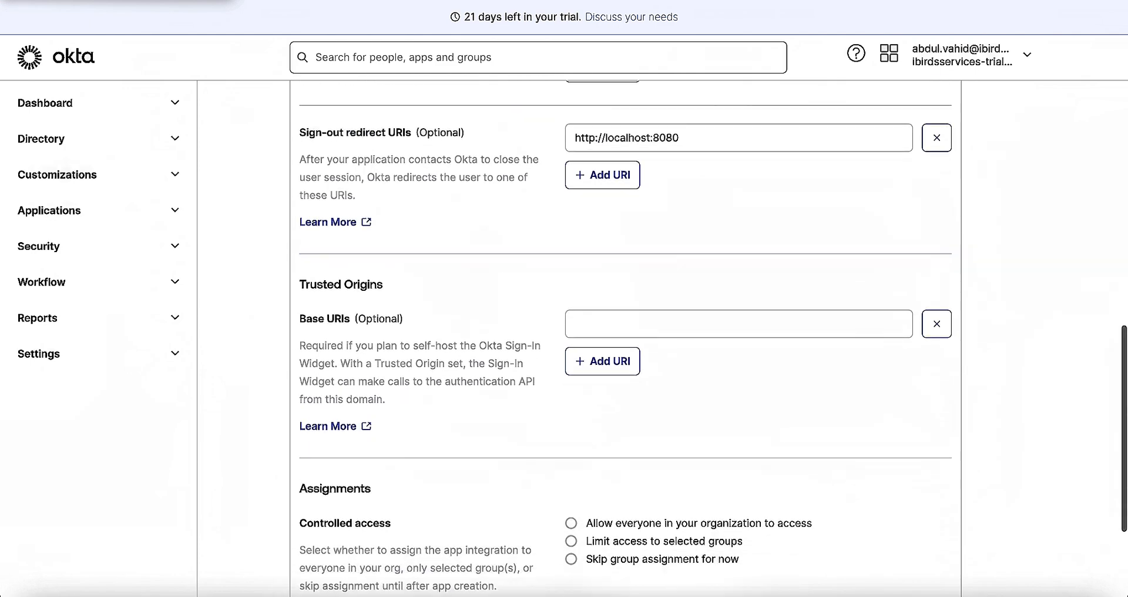
{"action": "left_click", "coordinate": [571, 354]}
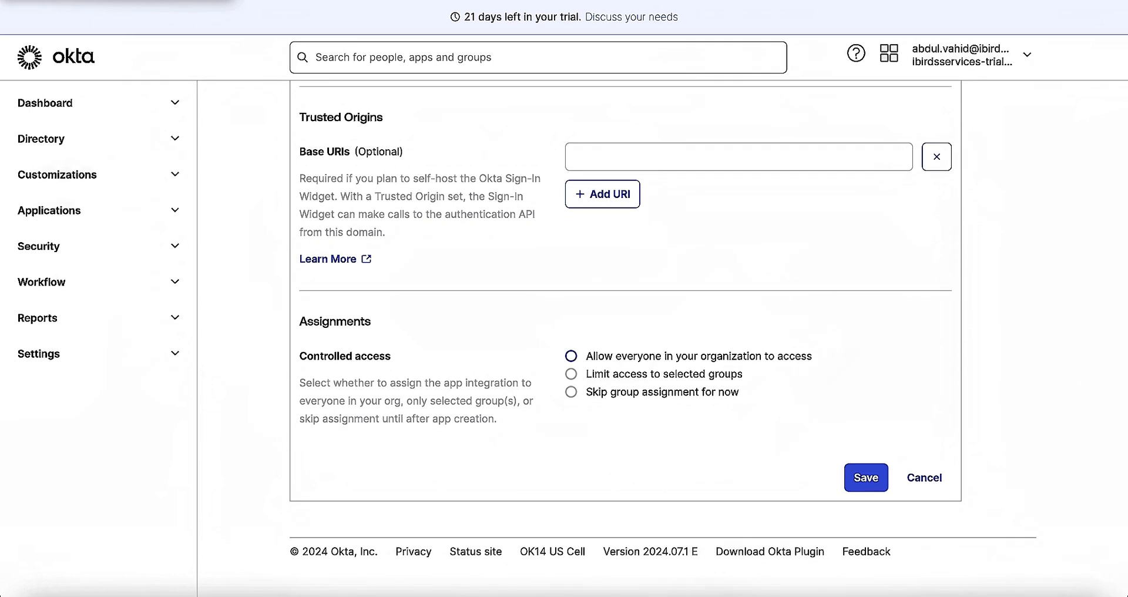
{"action": "scroll", "coordinate": [656, 404], "scroll_direction": "down", "scroll_amount": 2}
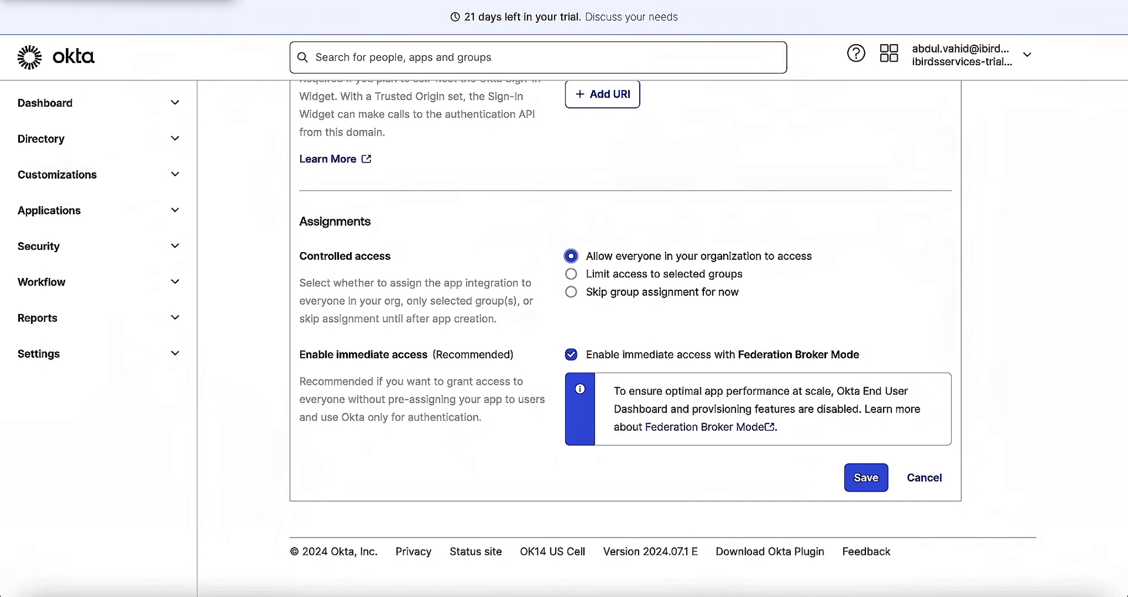
{"action": "left_click", "coordinate": [571, 355]}
{"action": "left_click", "coordinate": [865, 477]}
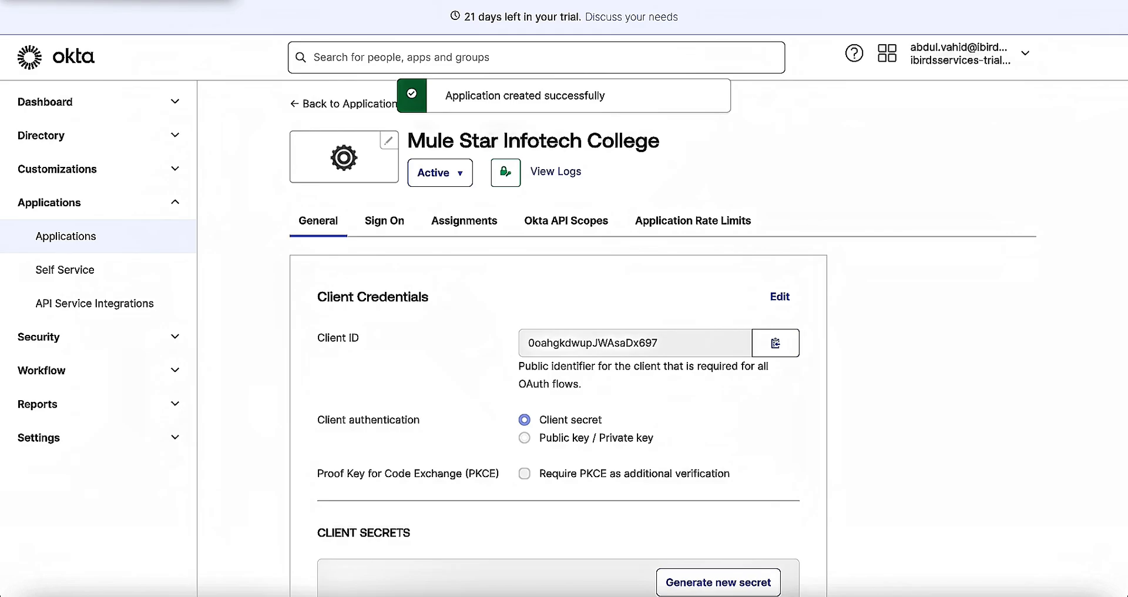
{"action": "scroll", "coordinate": [558, 338], "scroll_direction": "down", "scroll_amount": 6}
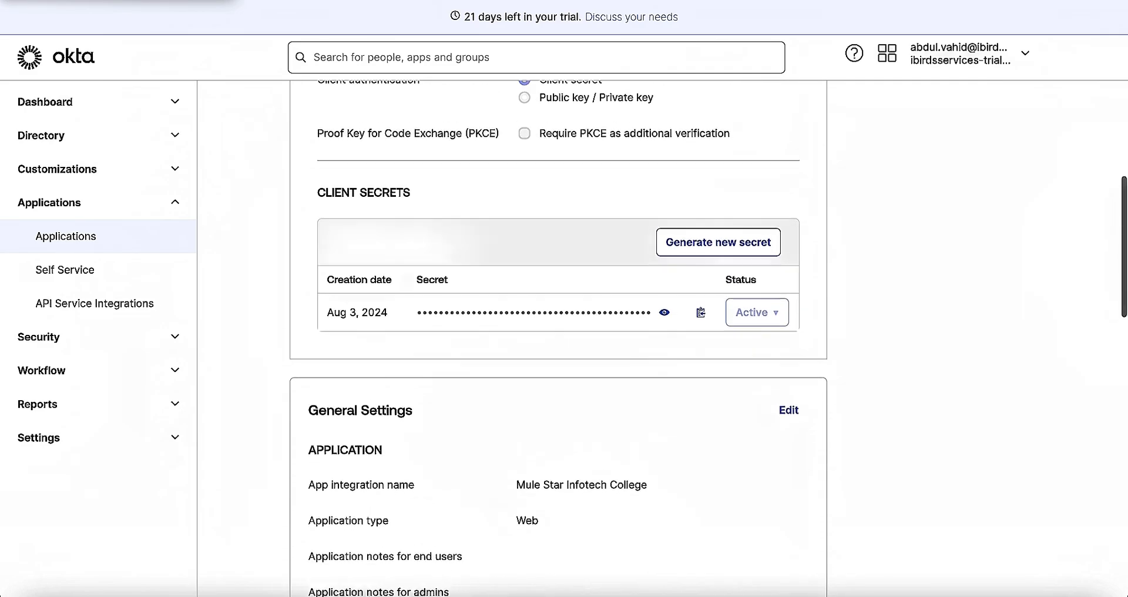
{"action": "scroll", "coordinate": [558, 338], "scroll_direction": "up", "scroll_amount": 3}
{"action": "scroll", "coordinate": [558, 338], "scroll_direction": "down", "scroll_amount": 2}
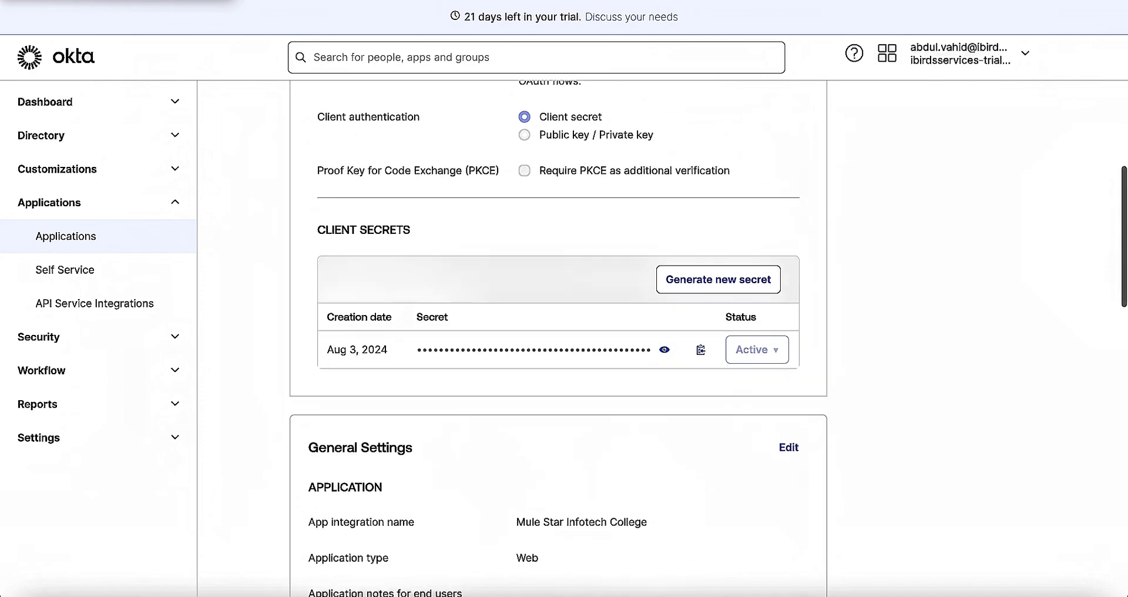
{"action": "scroll", "coordinate": [558, 337], "scroll_direction": "up", "scroll_amount": 5}
{"action": "scroll", "coordinate": [558, 338], "scroll_direction": "down", "scroll_amount": 6}
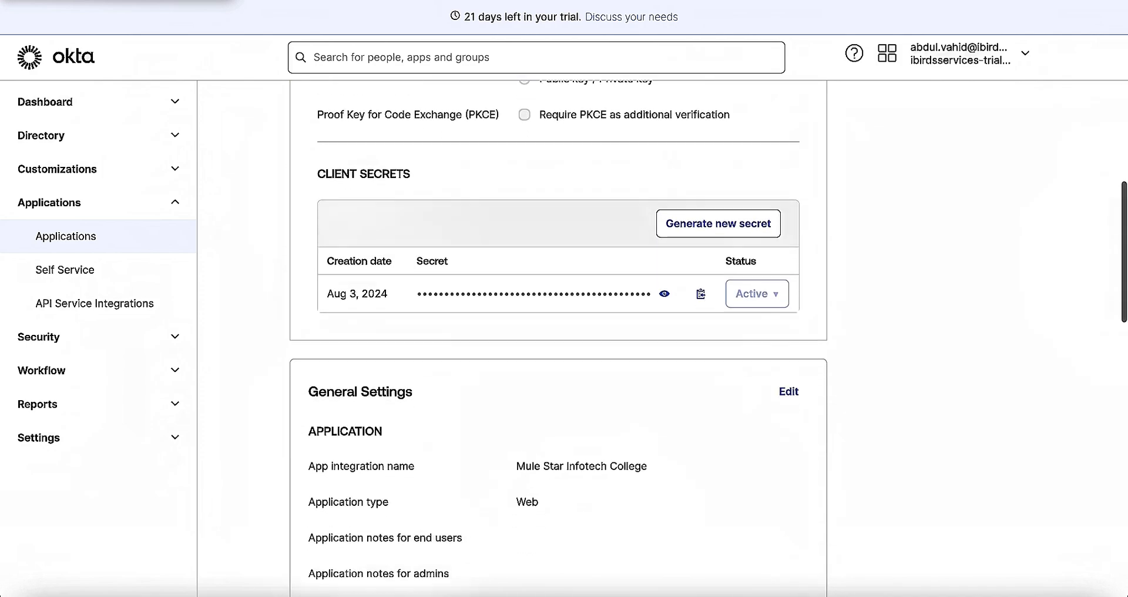
{"action": "scroll", "coordinate": [558, 338], "scroll_direction": "up", "scroll_amount": 6}
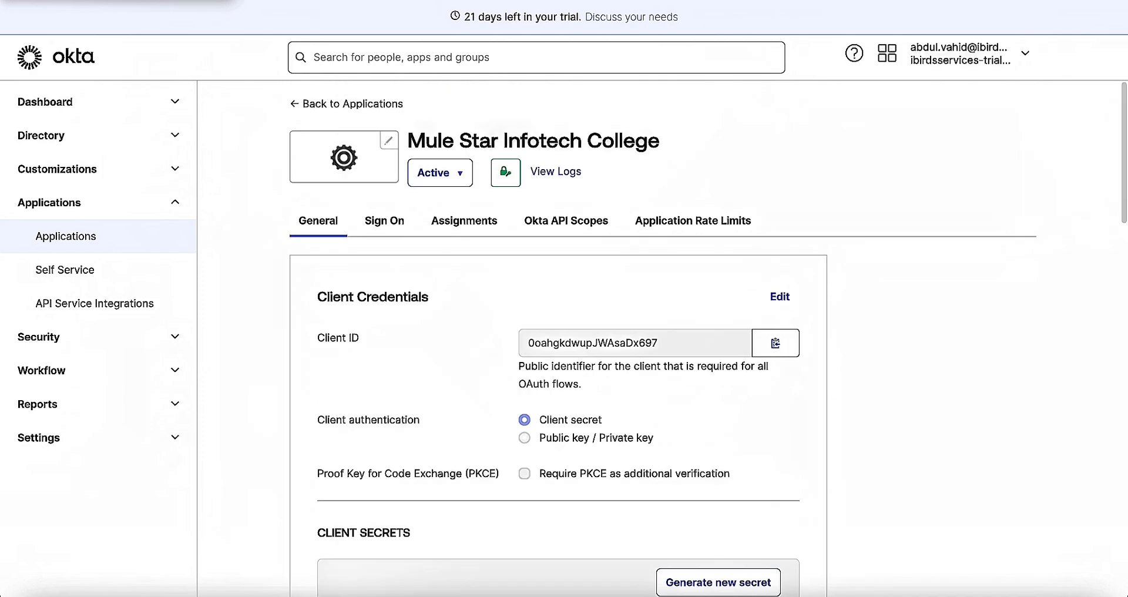
{"action": "scroll", "coordinate": [558, 338], "scroll_direction": "down", "scroll_amount": 1}
Step: Copy the Okta app's Client ID into the Anypoint provider's Client ID field
{"action": "left_click", "coordinate": [775, 302]}
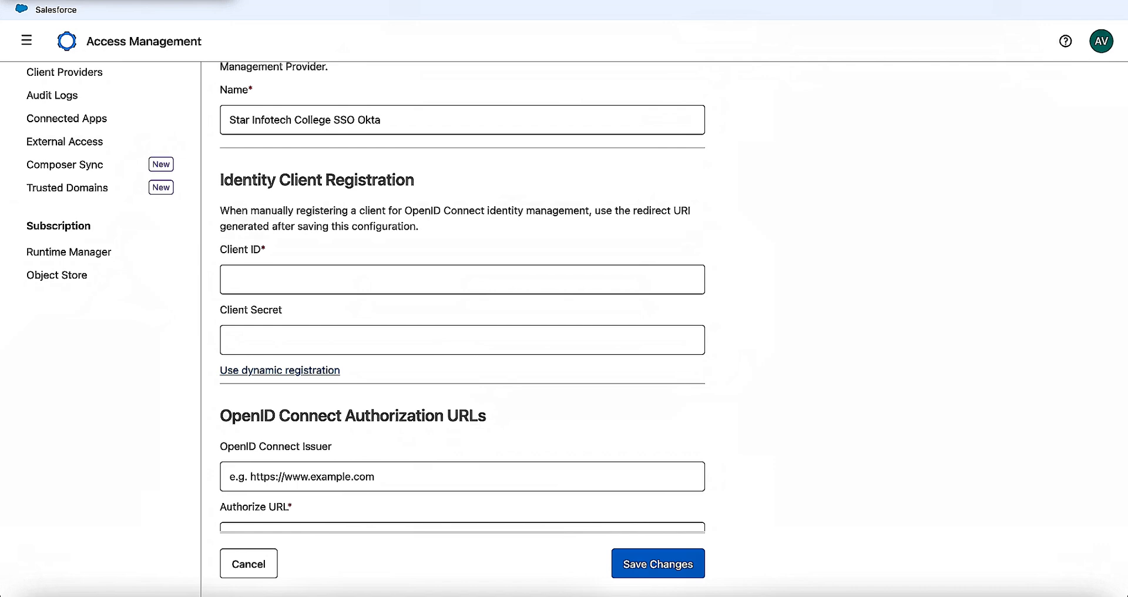
{"action": "scroll", "coordinate": [558, 294], "scroll_direction": "up", "scroll_amount": 3}
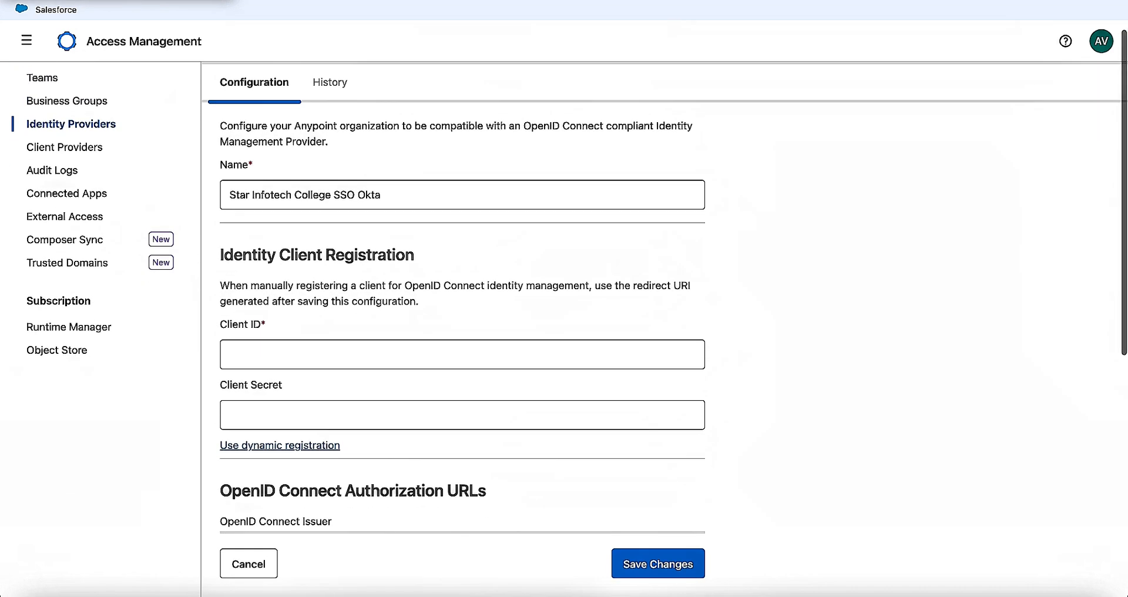
{"action": "left_click", "coordinate": [294, 354]}
{"action": "key", "text": "ctrl+v"}
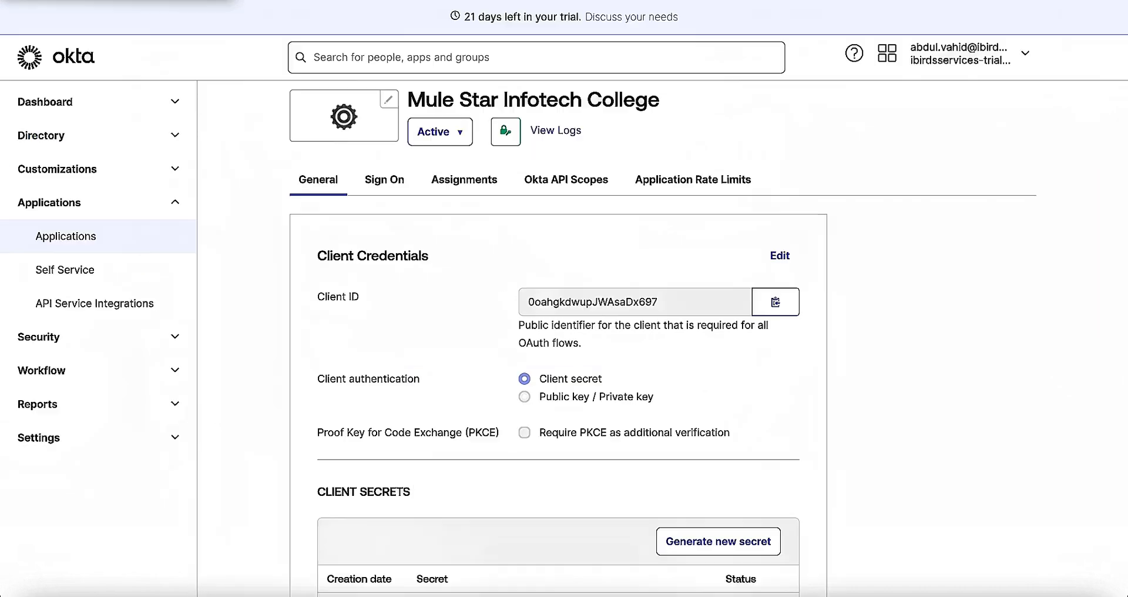
{"action": "scroll", "coordinate": [775, 302], "scroll_direction": "down", "scroll_amount": 5}
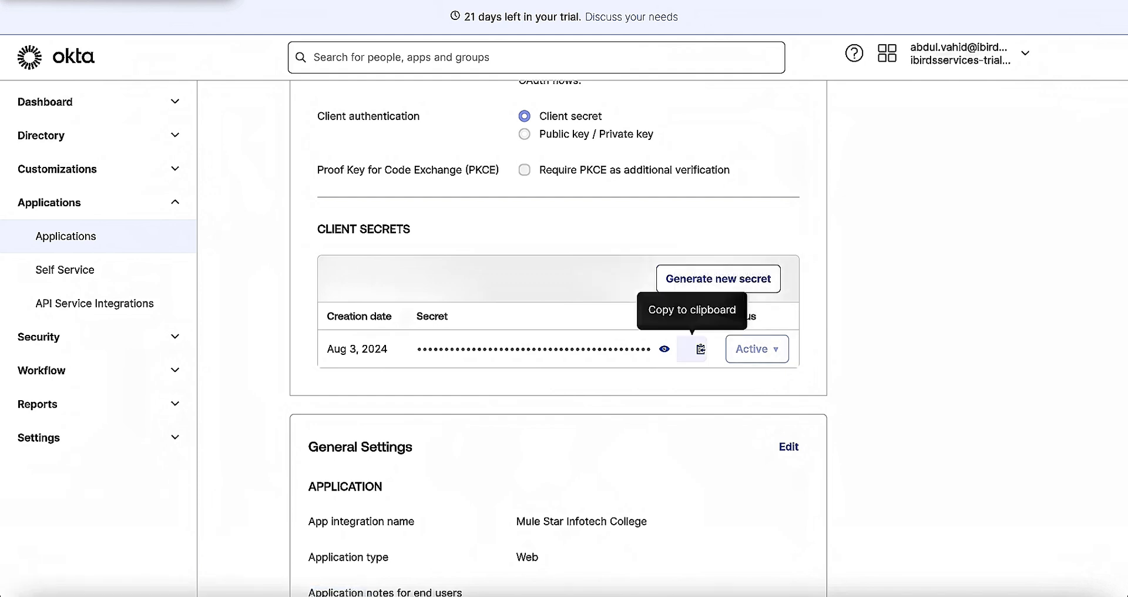
Step: Copy the Okta client secret into the Client Secret field, then return to Okta
{"action": "left_click", "coordinate": [700, 349]}
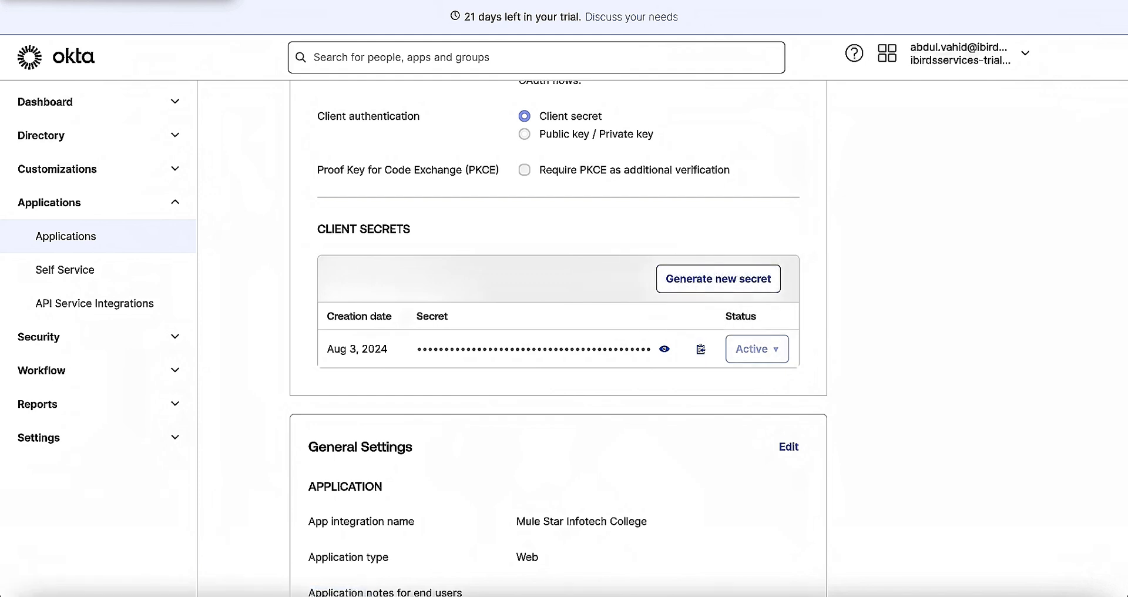
{"action": "key", "text": "ctrl+shift+Tab"}
{"action": "left_click", "coordinate": [309, 415]}
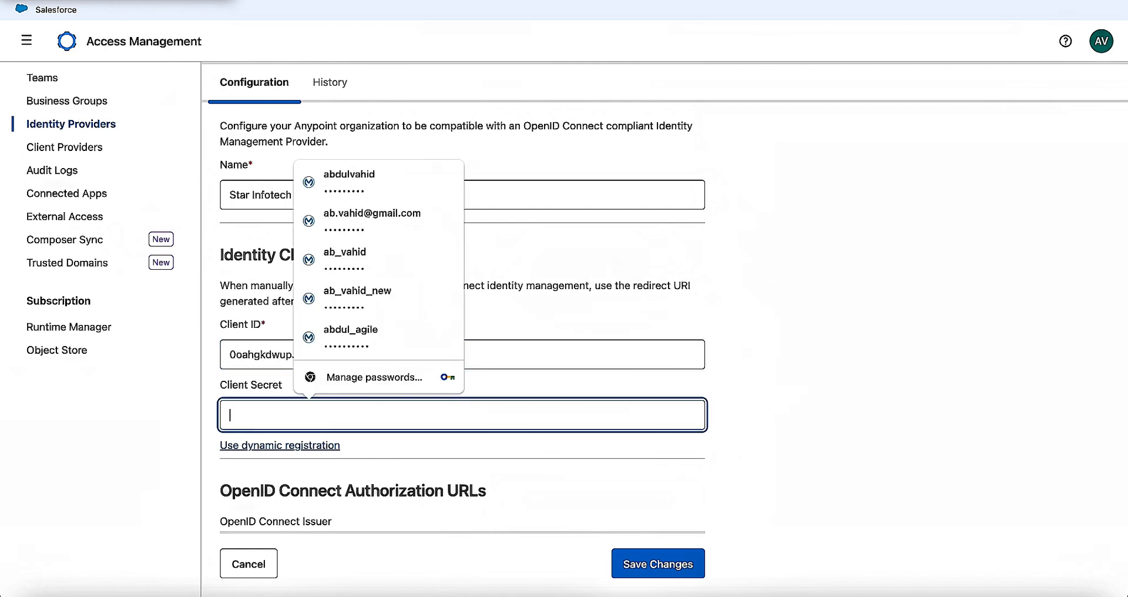
{"action": "key", "text": "ctrl+v"}
{"action": "scroll", "coordinate": [575, 300], "scroll_direction": "down", "scroll_amount": 4}
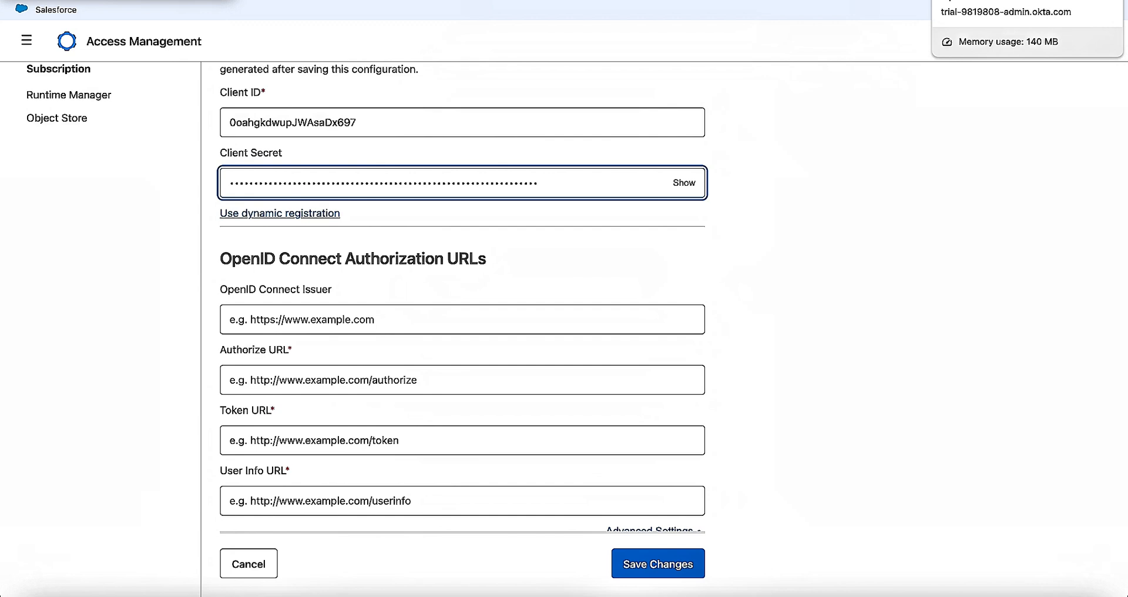
{"action": "left_click", "coordinate": [1025, 1]}
{"action": "scroll", "coordinate": [558, 347], "scroll_direction": "down", "scroll_amount": 5}
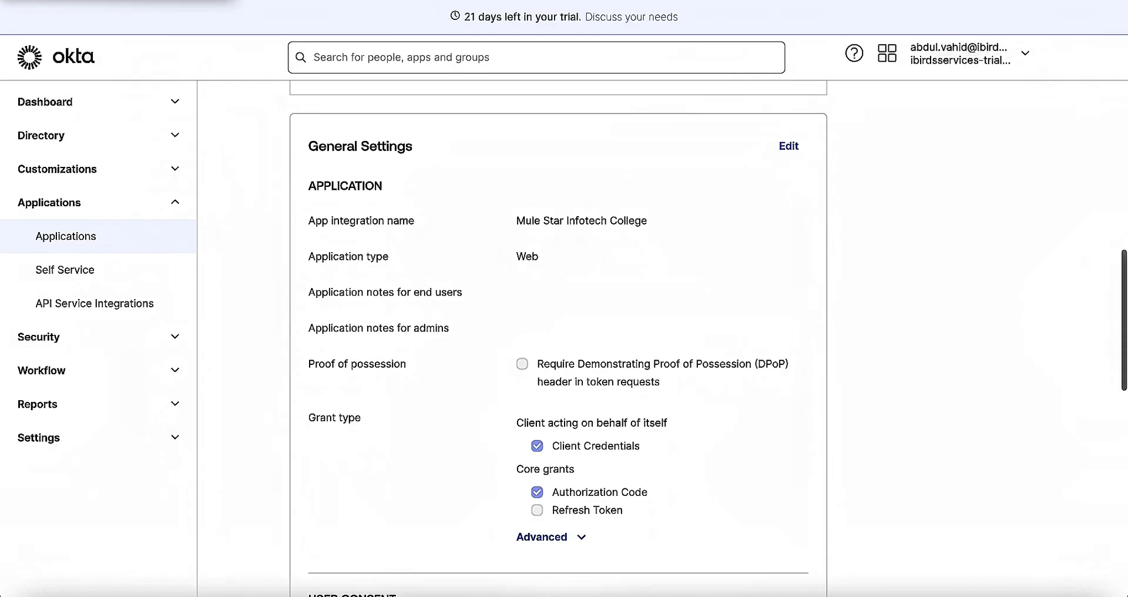
{"action": "scroll", "coordinate": [558, 346], "scroll_direction": "up", "scroll_amount": 10}
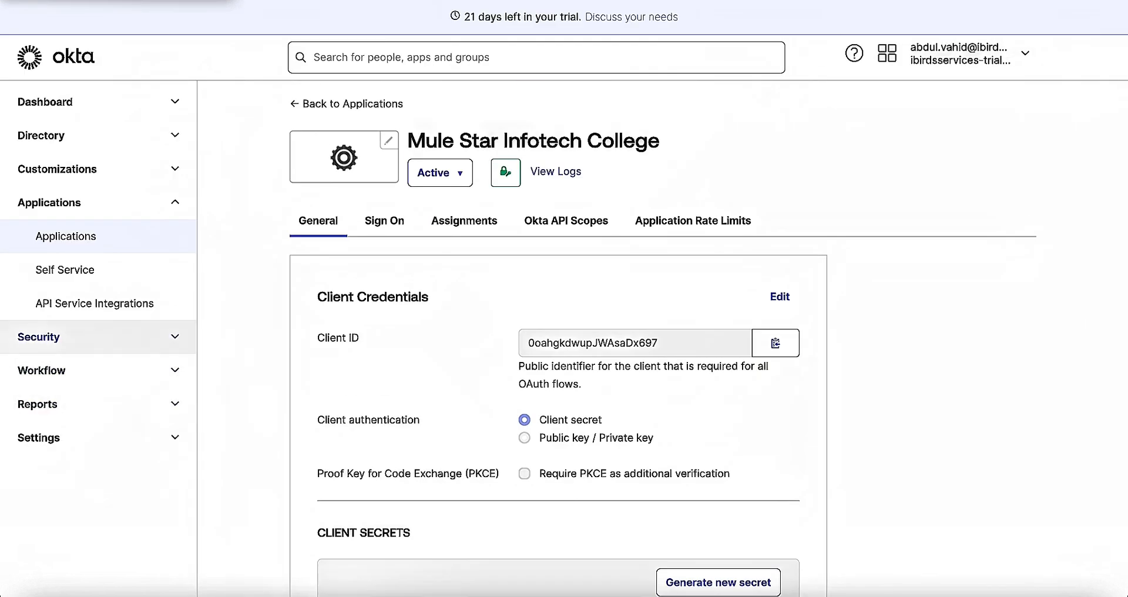
Step: Open Security > API > default server's Metadata URI and select the issuer URL
{"action": "left_click", "coordinate": [38, 336]}
{"action": "scroll", "coordinate": [79, 266], "scroll_direction": "down", "scroll_amount": 5}
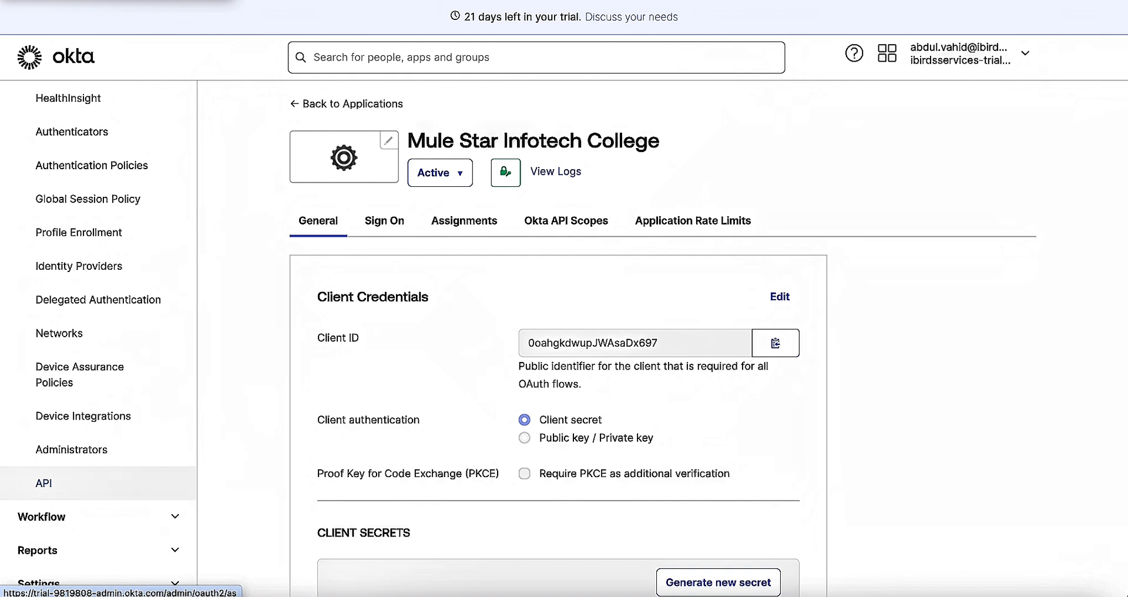
{"action": "left_click", "coordinate": [43, 483]}
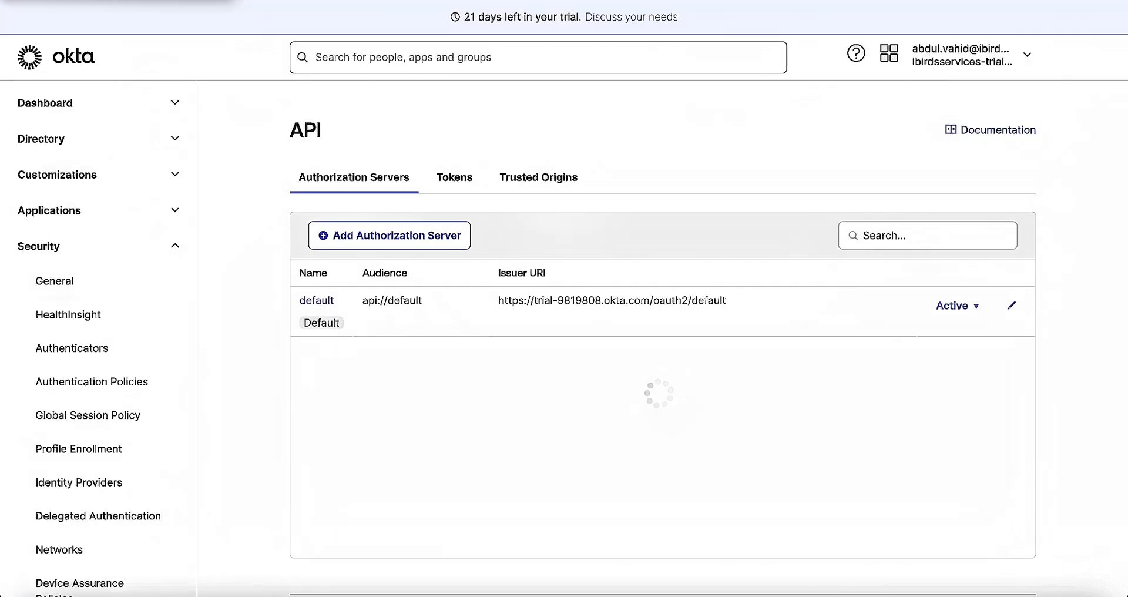
{"action": "left_click", "coordinate": [316, 300]}
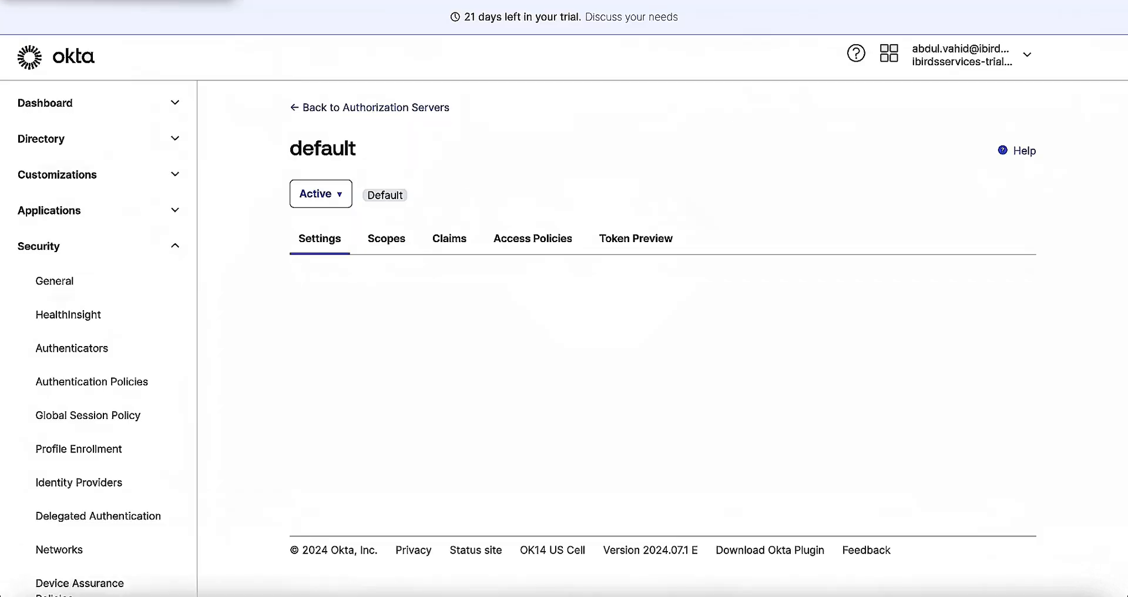
{"action": "scroll", "coordinate": [646, 411], "scroll_direction": "down", "scroll_amount": 1}
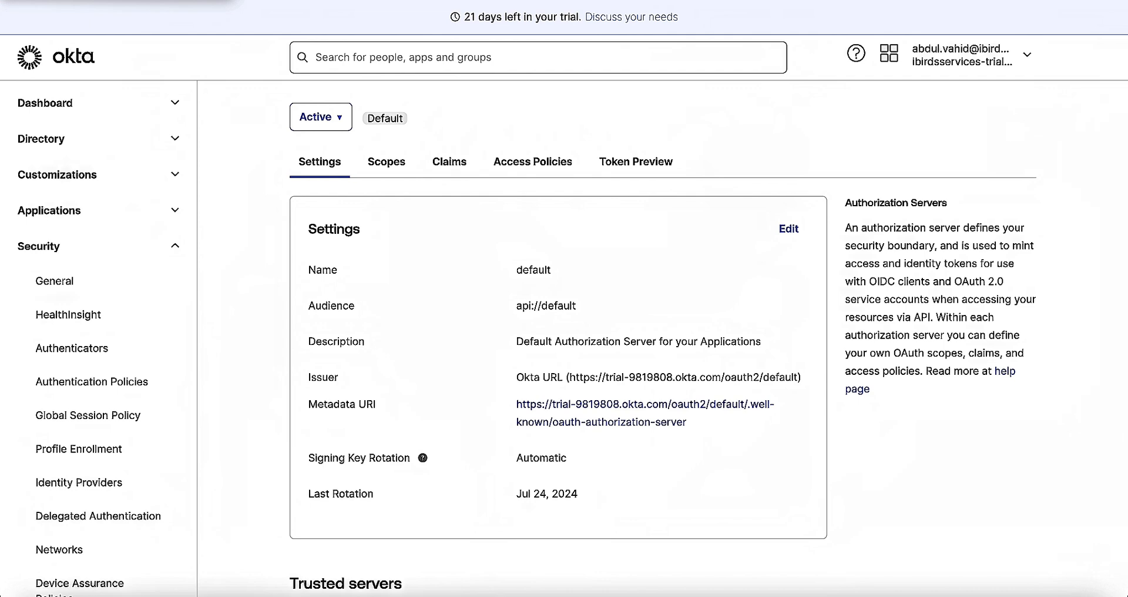
{"action": "left_click", "coordinate": [587, 405]}
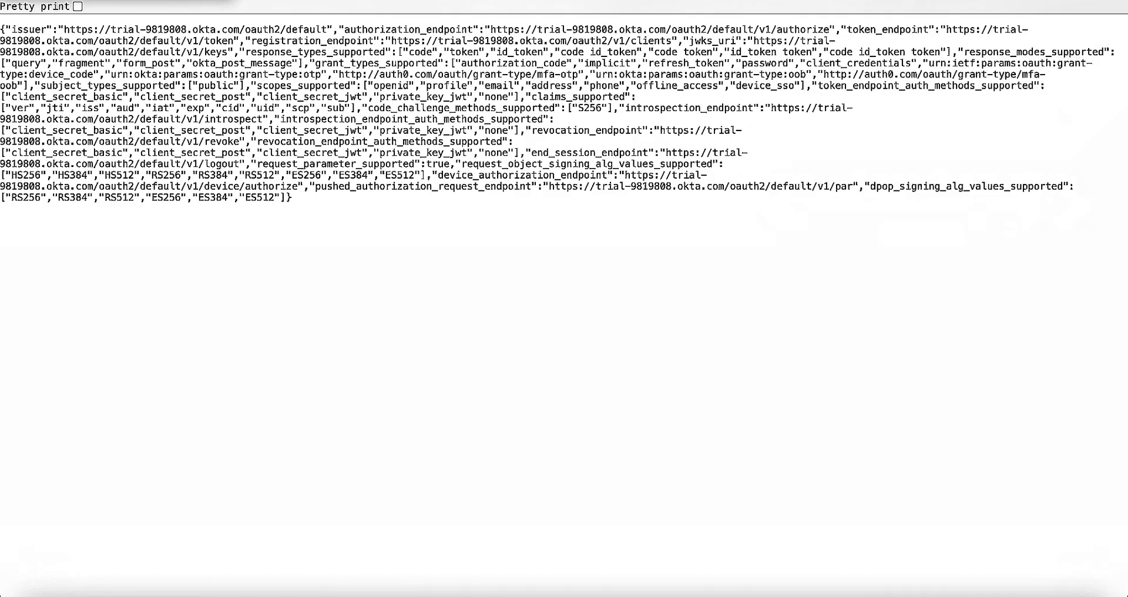
{"action": "left_click_drag", "start_coordinate": [64, 30], "coordinate": [222, 53]}
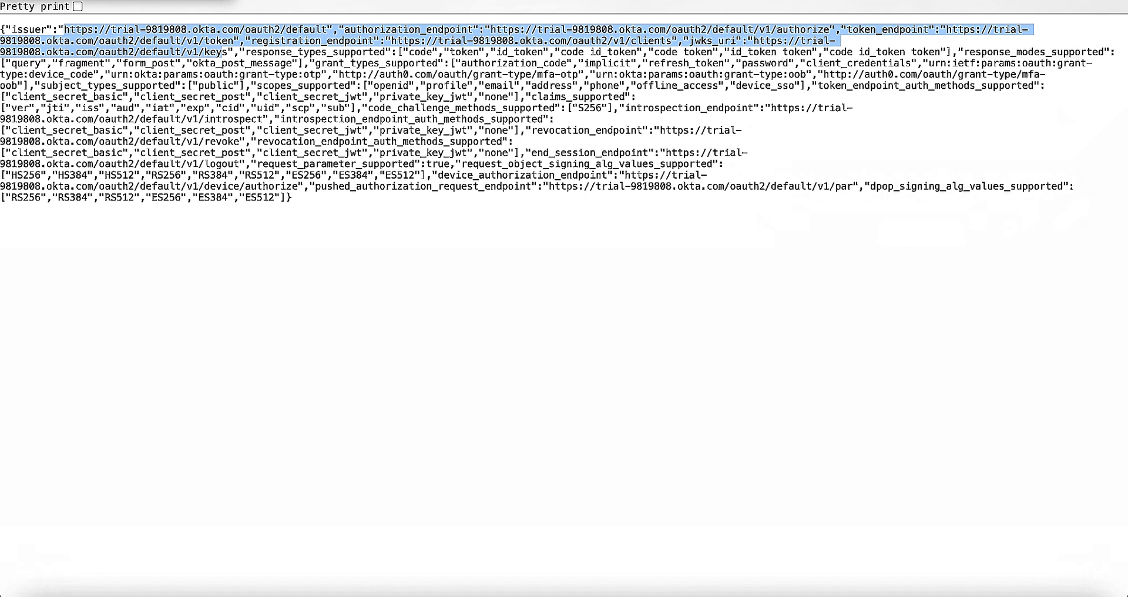
Step: Copy the Okta issuer URL from the metadata into the OpenID Connect Issuer field
{"action": "left_click_drag", "start_coordinate": [64, 29], "coordinate": [328, 29]}
{"action": "left_click", "coordinate": [328, 29]}
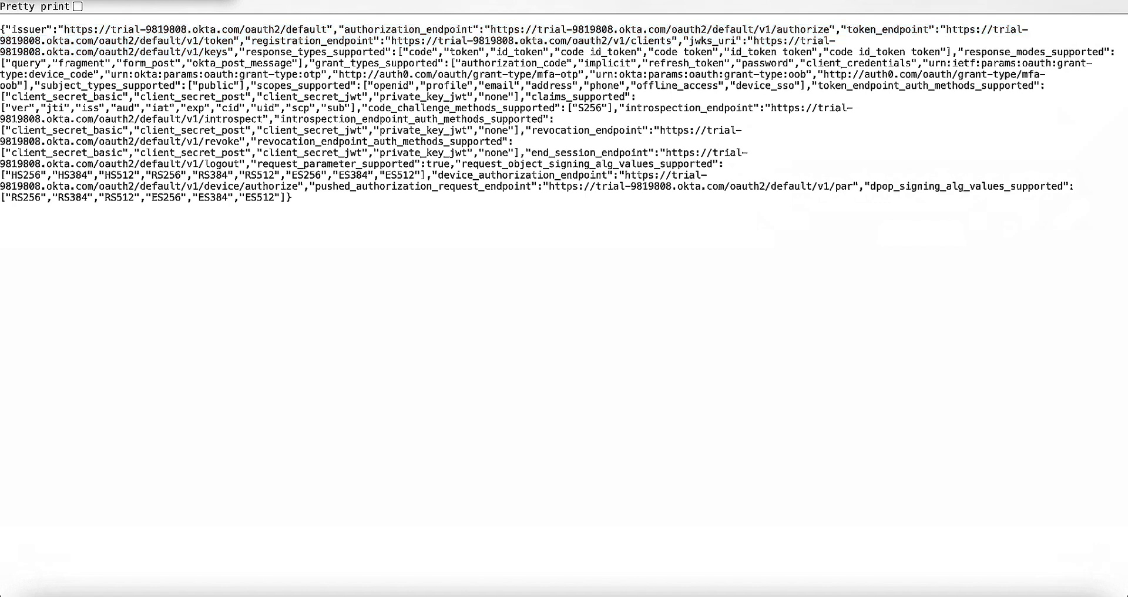
{"action": "left_click_drag", "start_coordinate": [64, 29], "coordinate": [322, 30]}
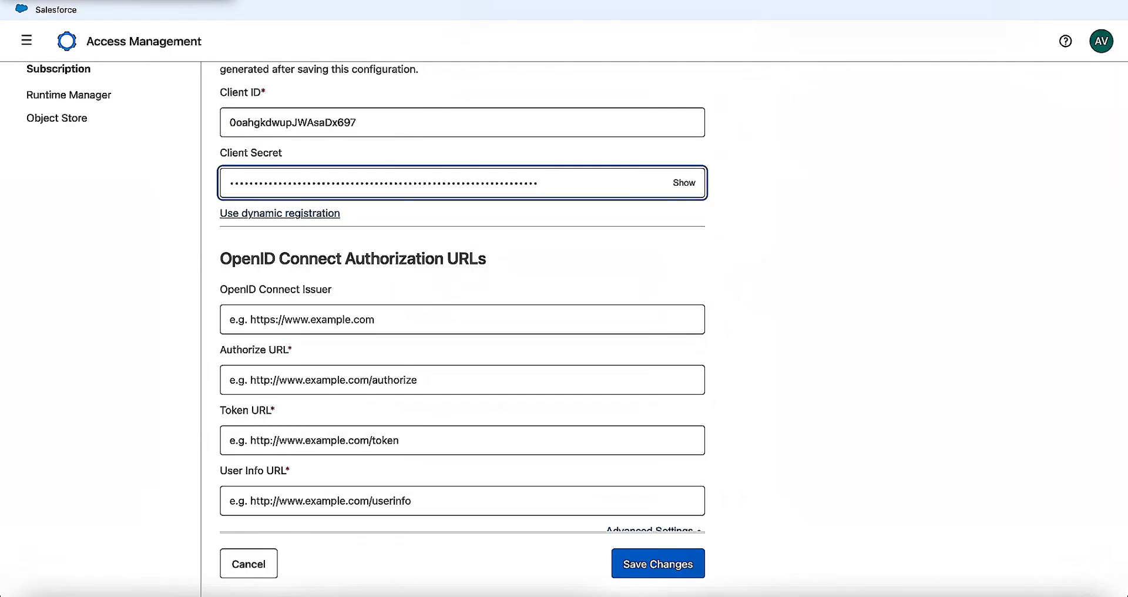
{"action": "left_click", "coordinate": [328, 319]}
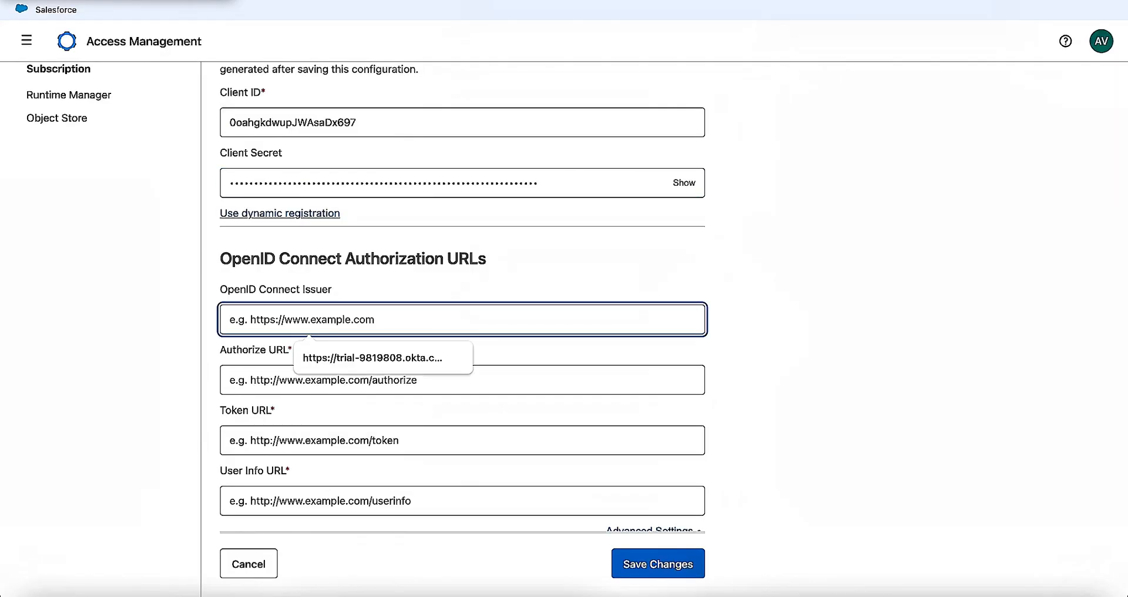
{"action": "key", "text": "ctrl+v"}
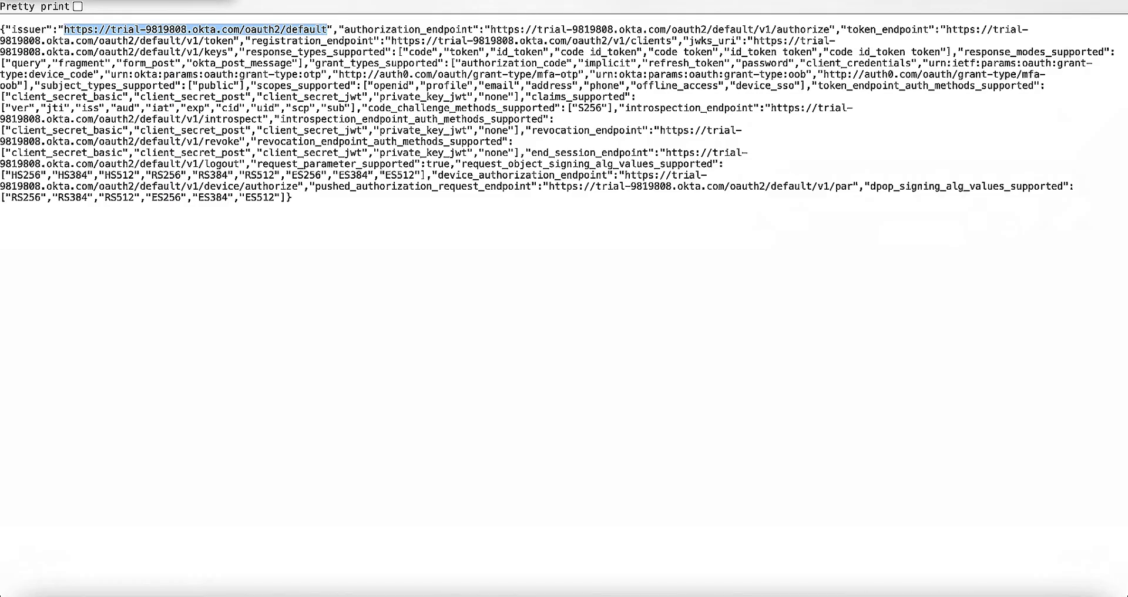
Step: Copy Okta's authorization endpoint URL into the Authorize URL field
{"action": "left_click_drag", "start_coordinate": [491, 29], "coordinate": [687, 41]}
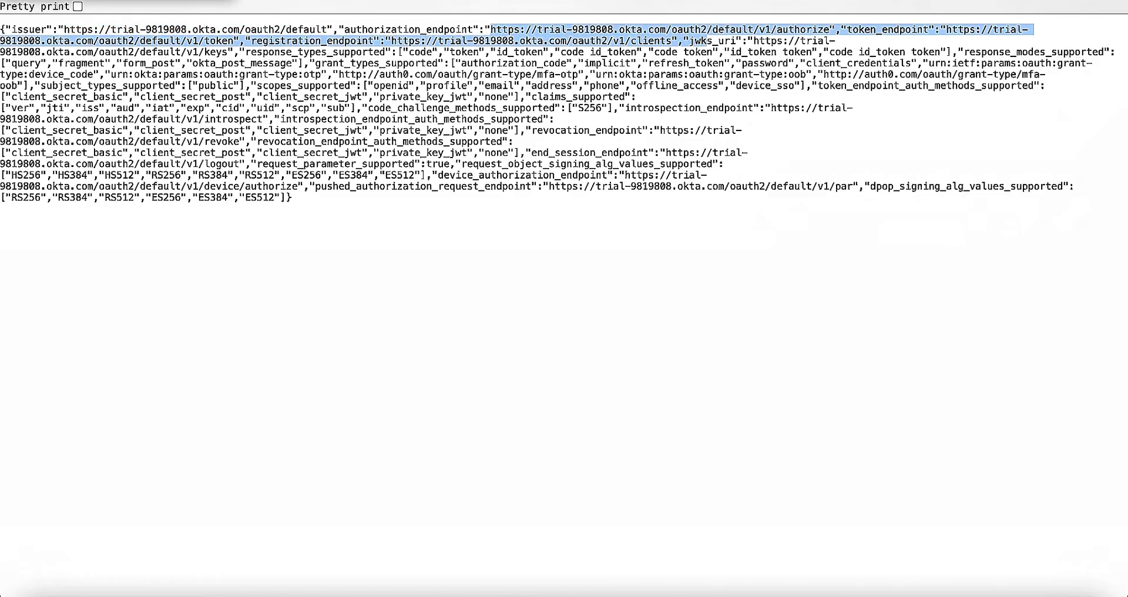
{"action": "left_click", "coordinate": [830, 29], "text": "shift"}
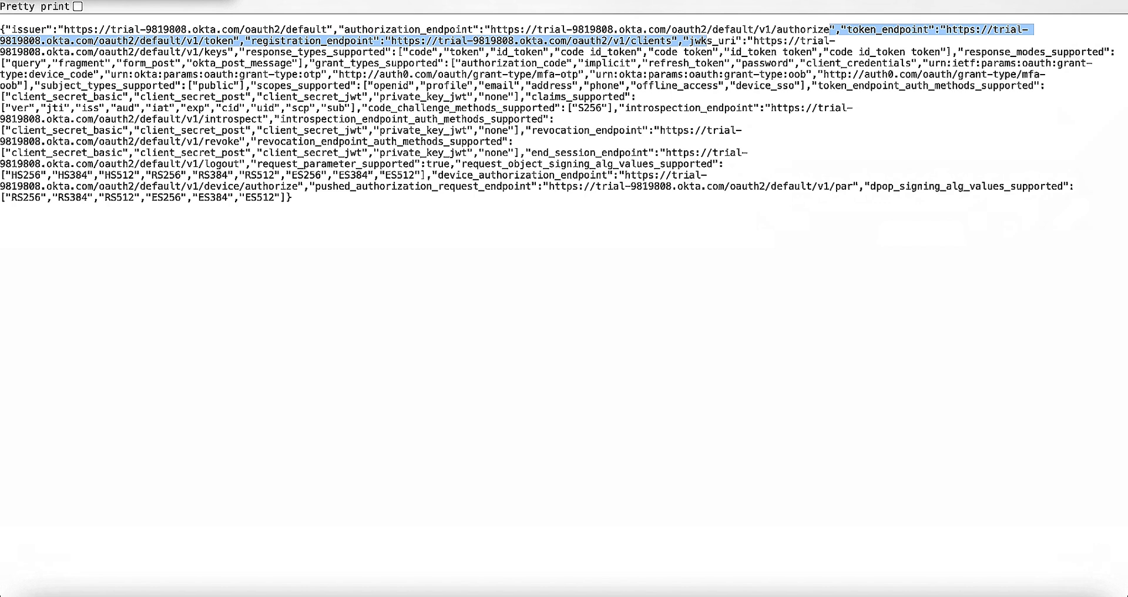
{"action": "left_click", "coordinate": [829, 29]}
{"action": "left_click_drag", "start_coordinate": [491, 29], "coordinate": [830, 29]}
{"action": "key", "text": "super+c"}
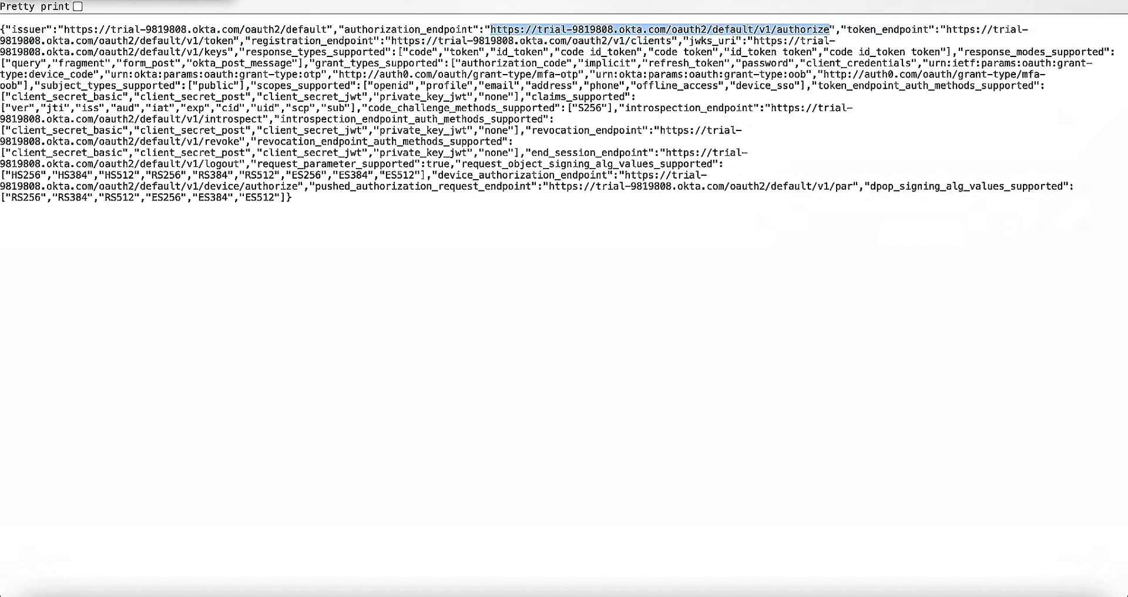
{"action": "key", "text": "ctrl+shift+Tab"}
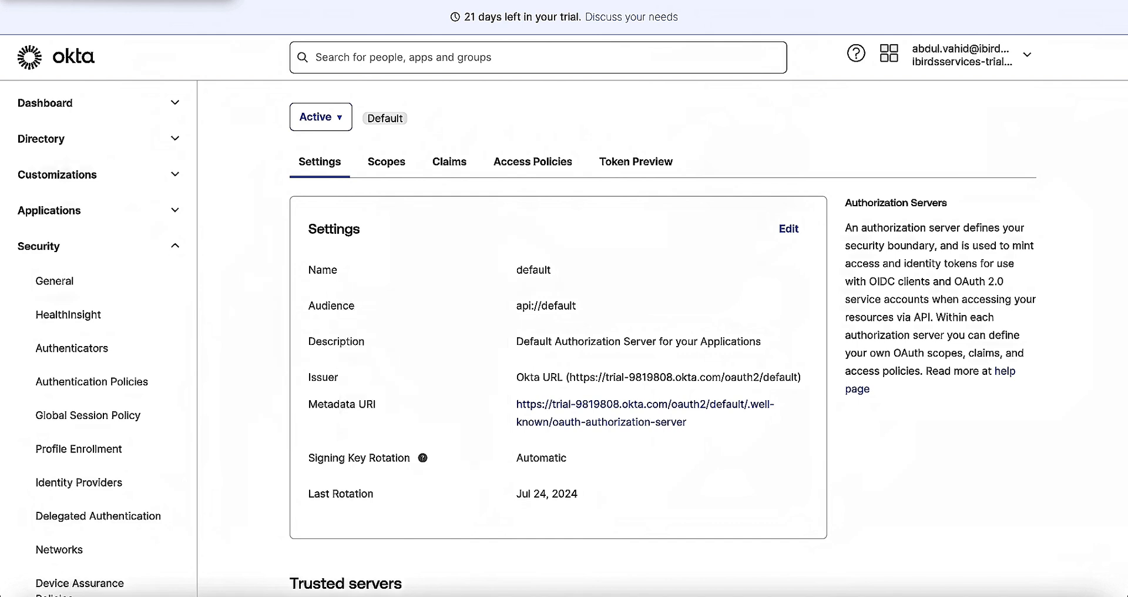
{"action": "key", "text": "ctrl+shift+Tab"}
{"action": "left_click", "coordinate": [323, 380]}
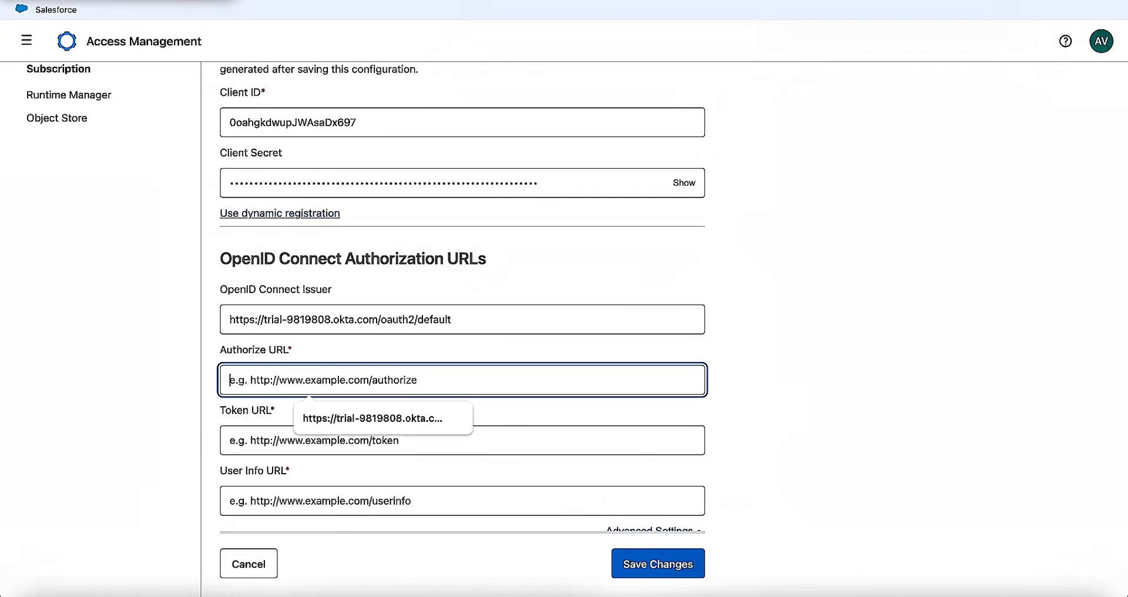
{"action": "key", "text": "ctrl+v"}
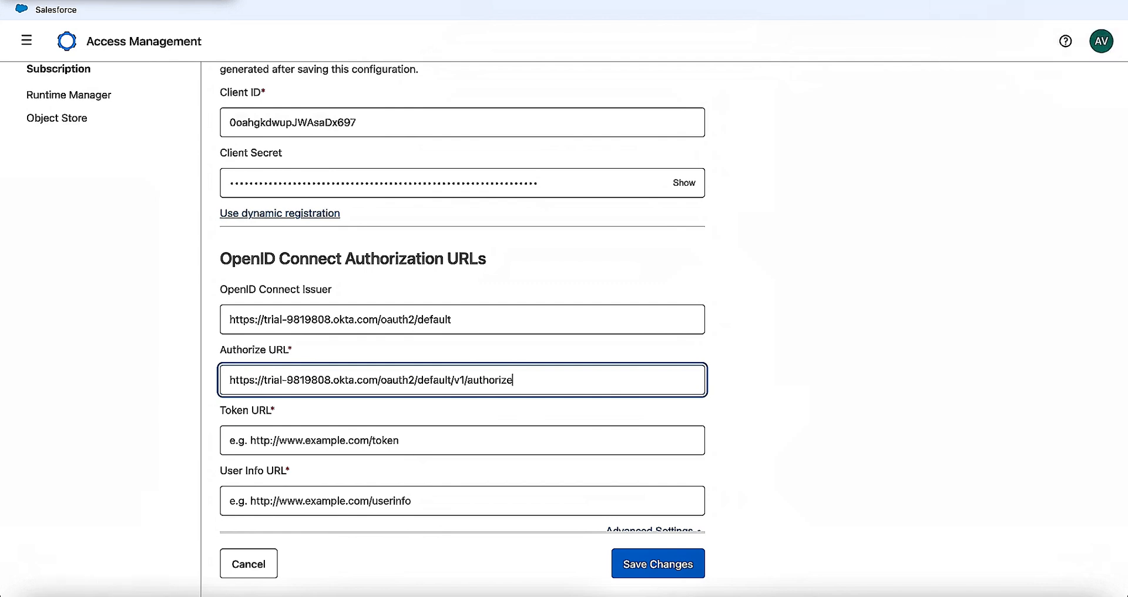
Step: Fill Token URL with the authorize URL ending changed to 'token', checked against the metadata
{"action": "left_click", "coordinate": [308, 440]}
{"action": "key", "text": "super+v"}
{"action": "key", "text": "BackSpace"}
{"action": "key", "text": "BackSpace"}
{"action": "key", "text": "BackSpace"}
{"action": "key", "text": "BackSpace"}
{"action": "key", "text": "BackSpace"}
{"action": "key", "text": "BackSpace"}
{"action": "key", "text": "BackSpace"}
{"action": "key", "text": "BackSpace"}
{"action": "key", "text": "BackSpace"}
{"action": "type", "text": "tiok"}
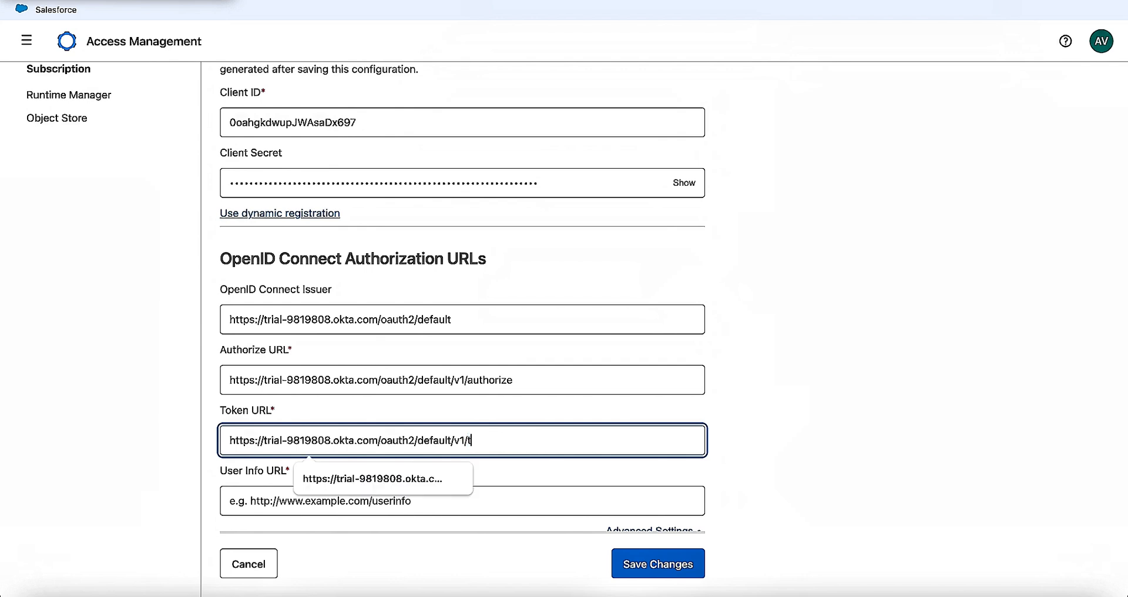
{"action": "key", "text": "BackSpace"}
{"action": "key", "text": "BackSpace"}
{"action": "key", "text": "BackSpace"}
{"action": "type", "text": "oken"}
{"action": "left_click", "coordinate": [117, 1]}
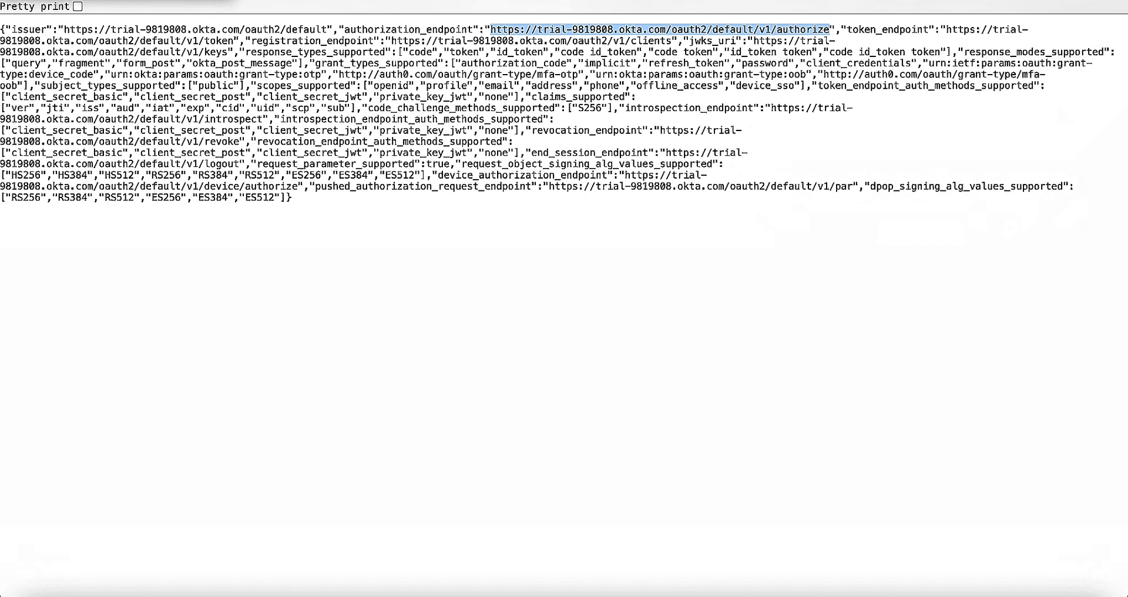
{"action": "double_click", "coordinate": [219, 41]}
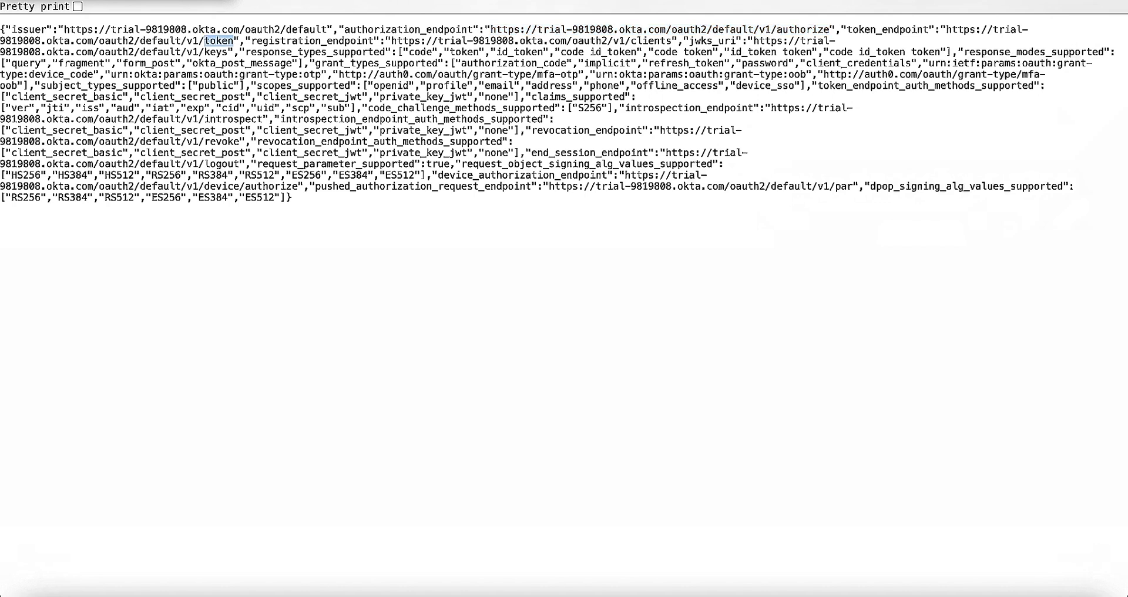
{"action": "left_click", "coordinate": [118, 1]}
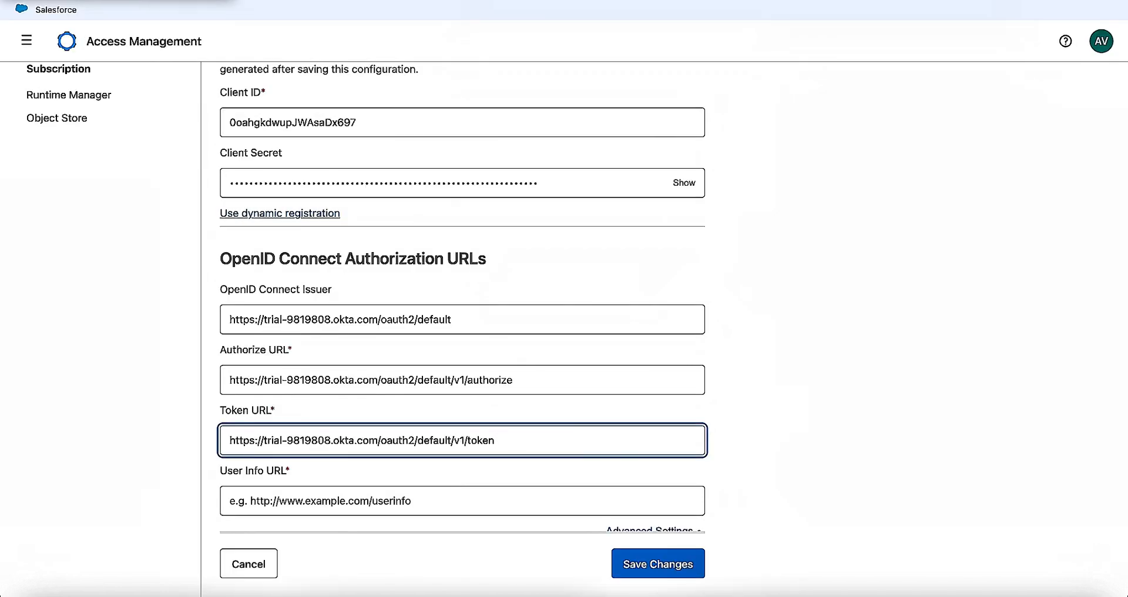
{"action": "left_click", "coordinate": [118, 1]}
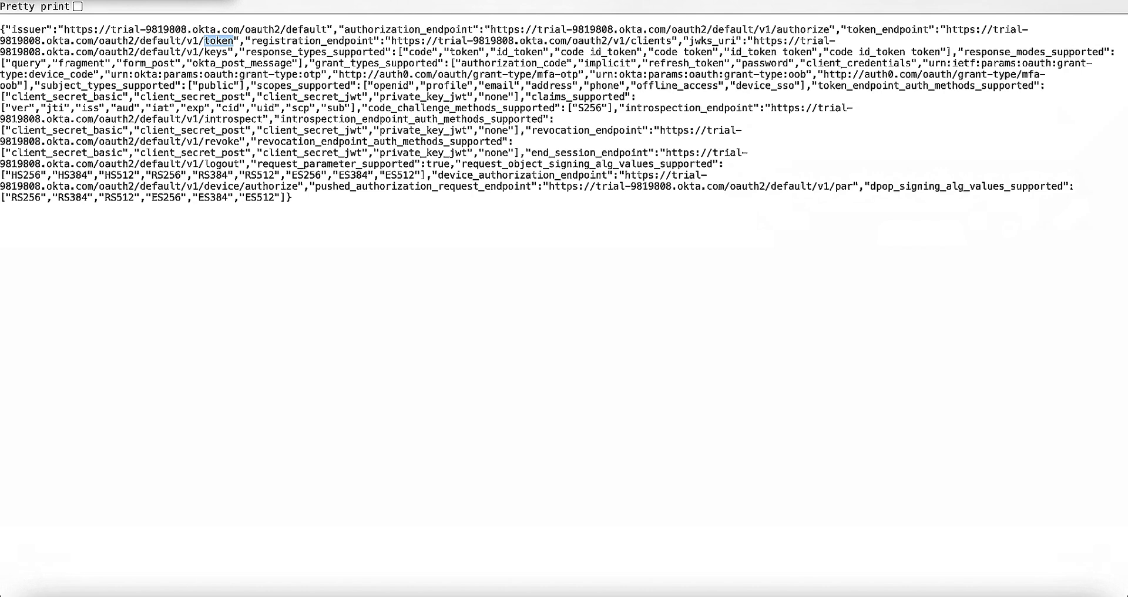
{"action": "left_click", "coordinate": [117, 1]}
Step: Set User Info URL to the authorize URL with 'authorize' replaced by 'userinfo'
{"action": "left_click", "coordinate": [462, 500]}
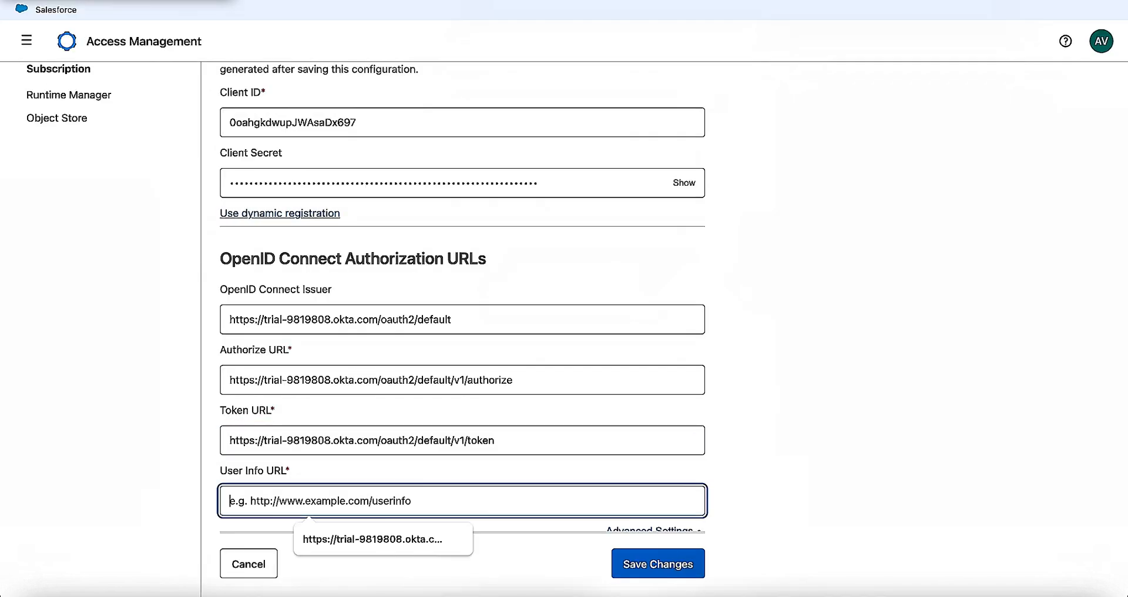
{"action": "key", "text": "super+v"}
{"action": "double_click", "coordinate": [490, 500]}
{"action": "type", "text": "userinfo"}
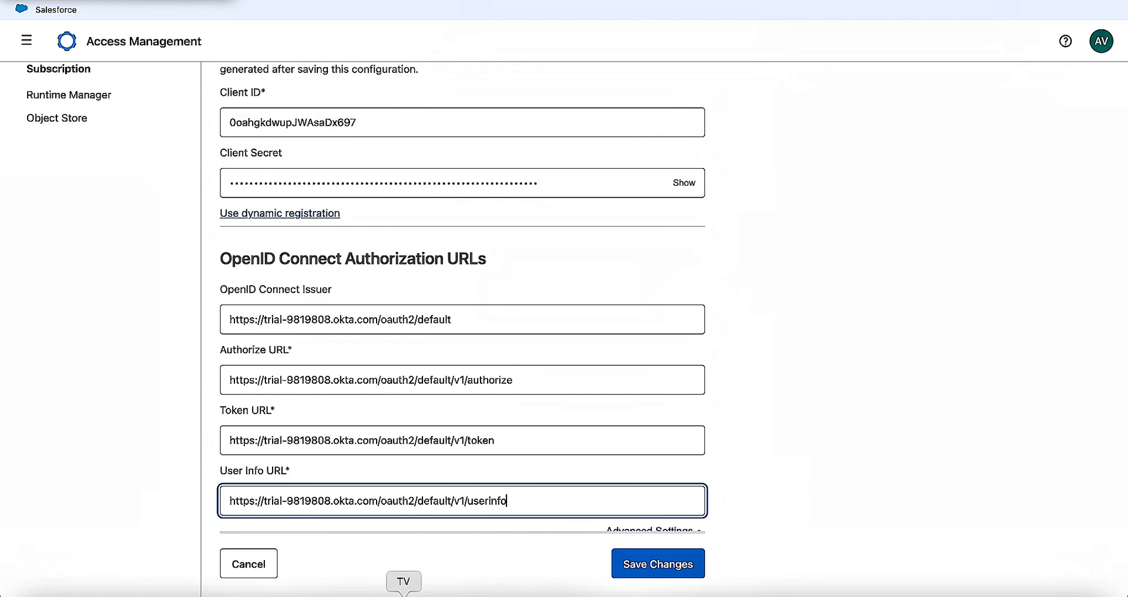
{"action": "scroll", "coordinate": [462, 329], "scroll_direction": "down", "scroll_amount": 5}
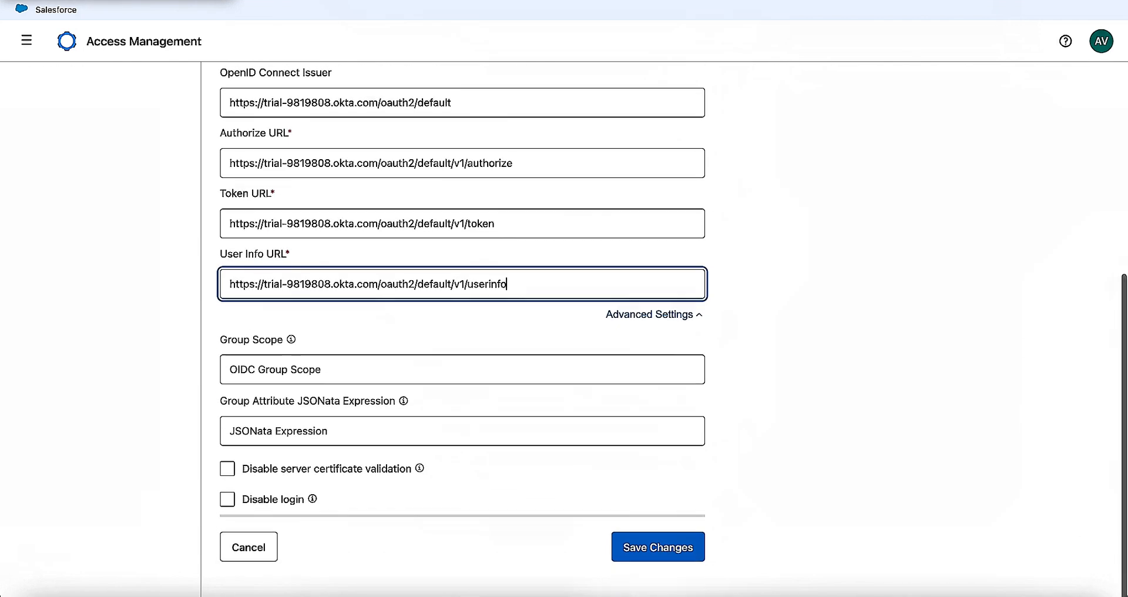
Step: Save the provider and reopen the Star Infotech College SSO Okta configuration
{"action": "left_click", "coordinate": [658, 548]}
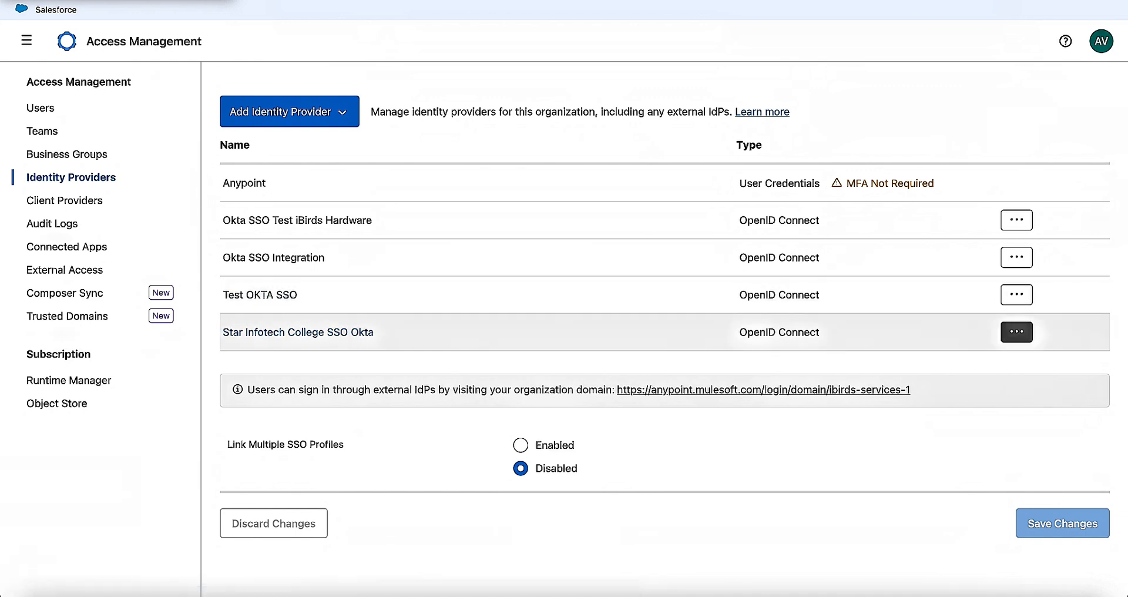
{"action": "left_click", "coordinate": [1016, 332]}
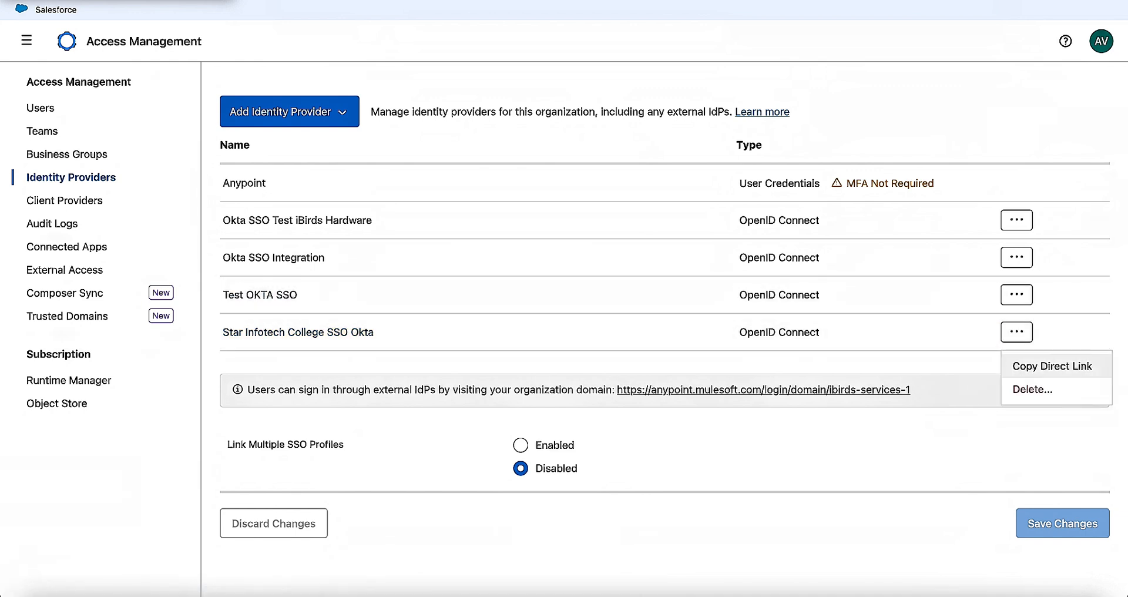
{"action": "left_click", "coordinate": [298, 332]}
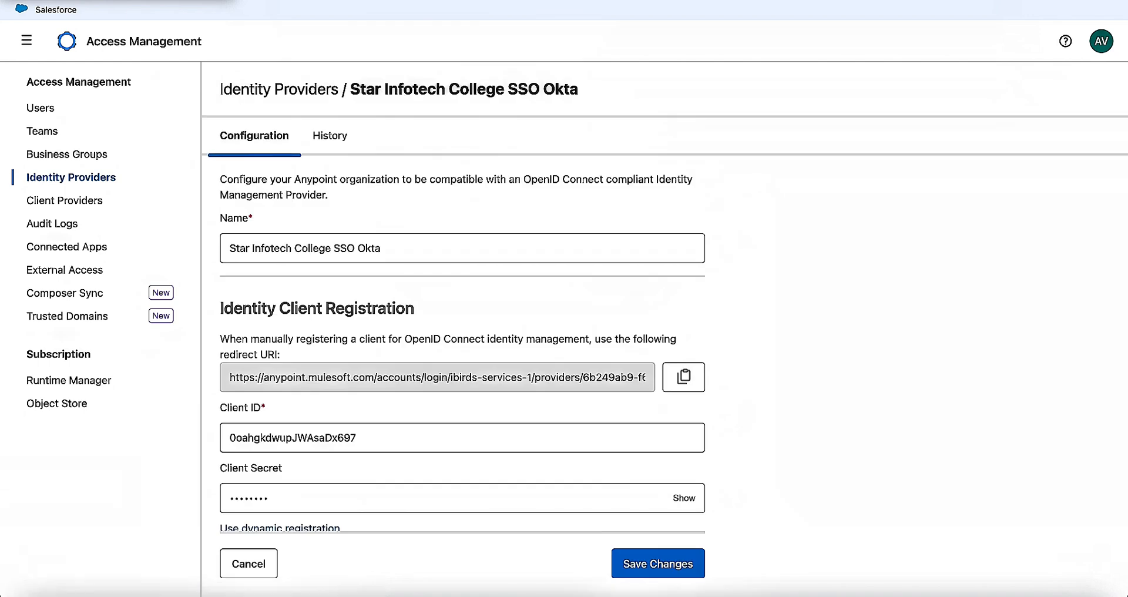
Step: Copy the provider's redirect URI to the clipboard
{"action": "scroll", "coordinate": [458, 329], "scroll_direction": "down", "scroll_amount": 3}
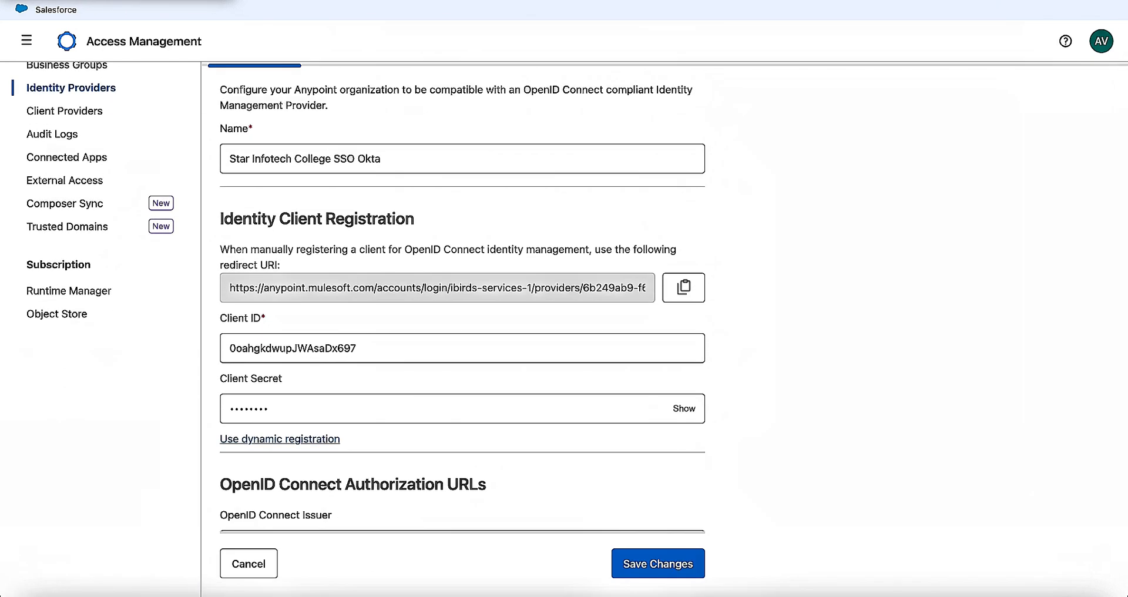
{"action": "triple_click", "coordinate": [437, 257]}
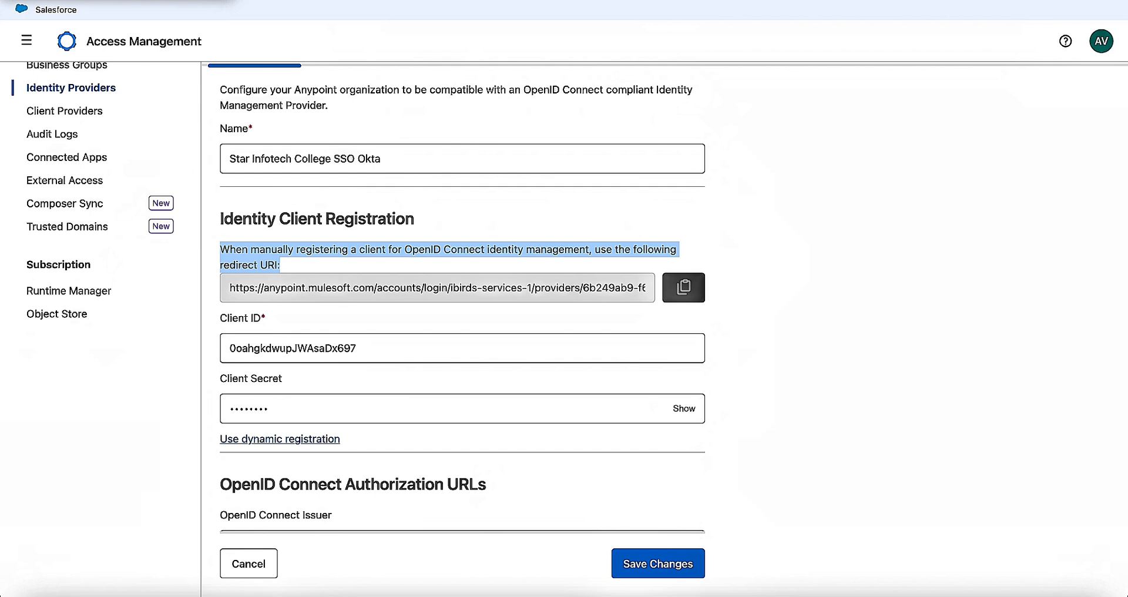
{"action": "left_click", "coordinate": [683, 287]}
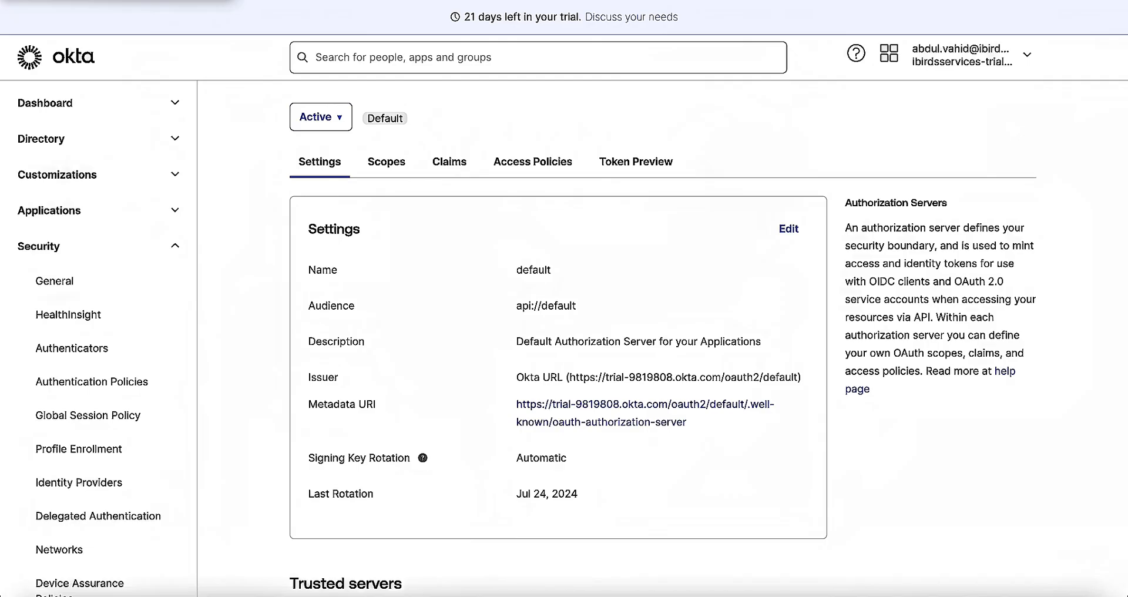
{"action": "scroll", "coordinate": [558, 353], "scroll_direction": "down", "scroll_amount": 4}
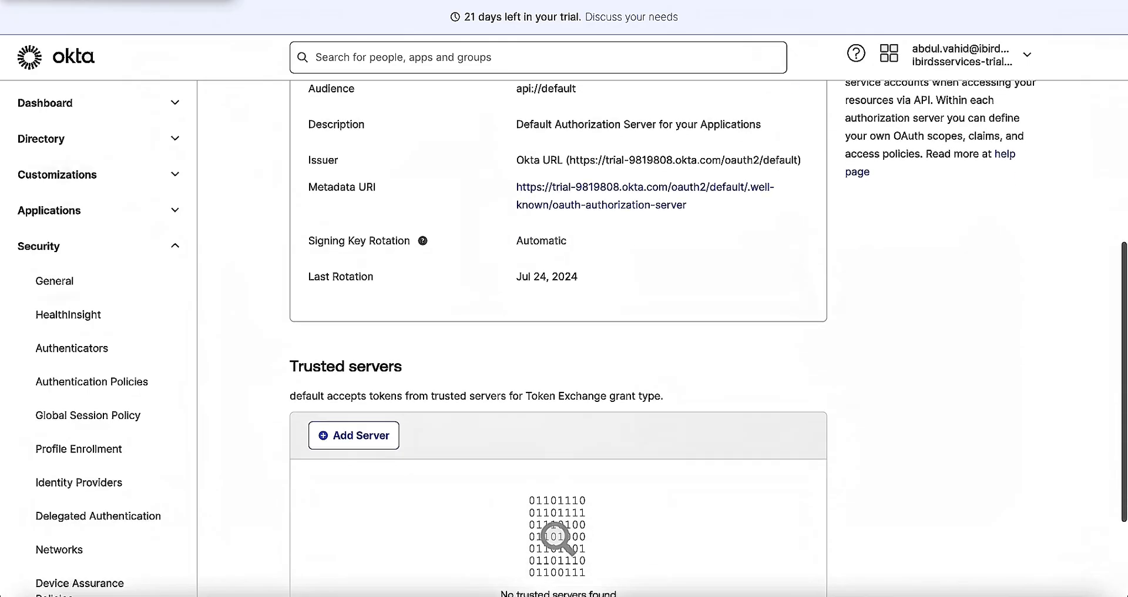
{"action": "scroll", "coordinate": [558, 353], "scroll_direction": "up", "scroll_amount": 6}
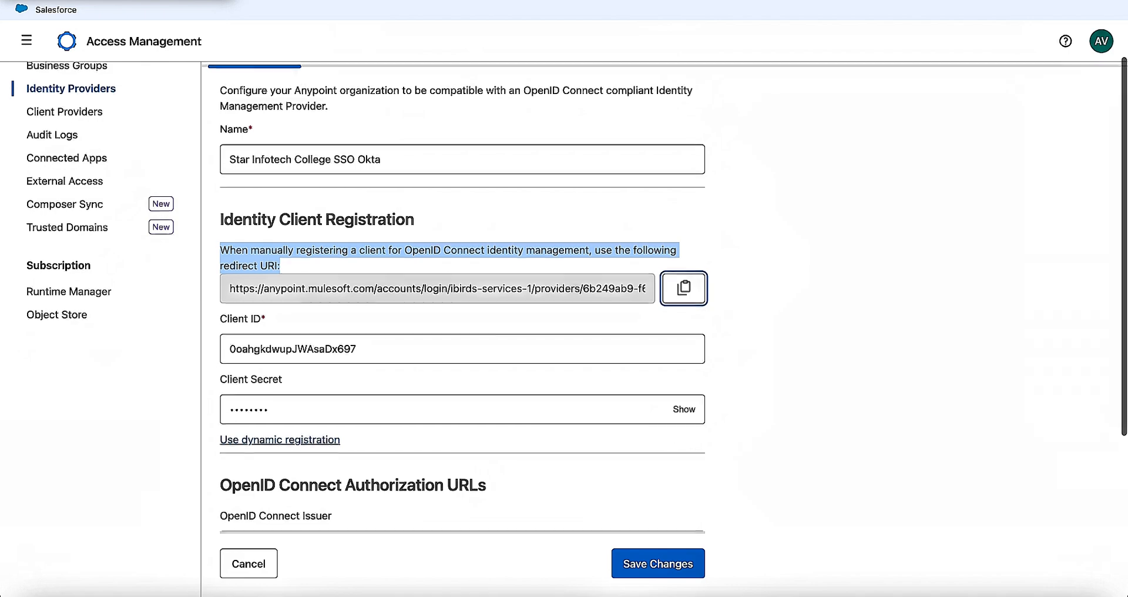
{"action": "scroll", "coordinate": [564, 324], "scroll_direction": "up", "scroll_amount": 2}
{"action": "scroll", "coordinate": [563, 323], "scroll_direction": "down", "scroll_amount": 6}
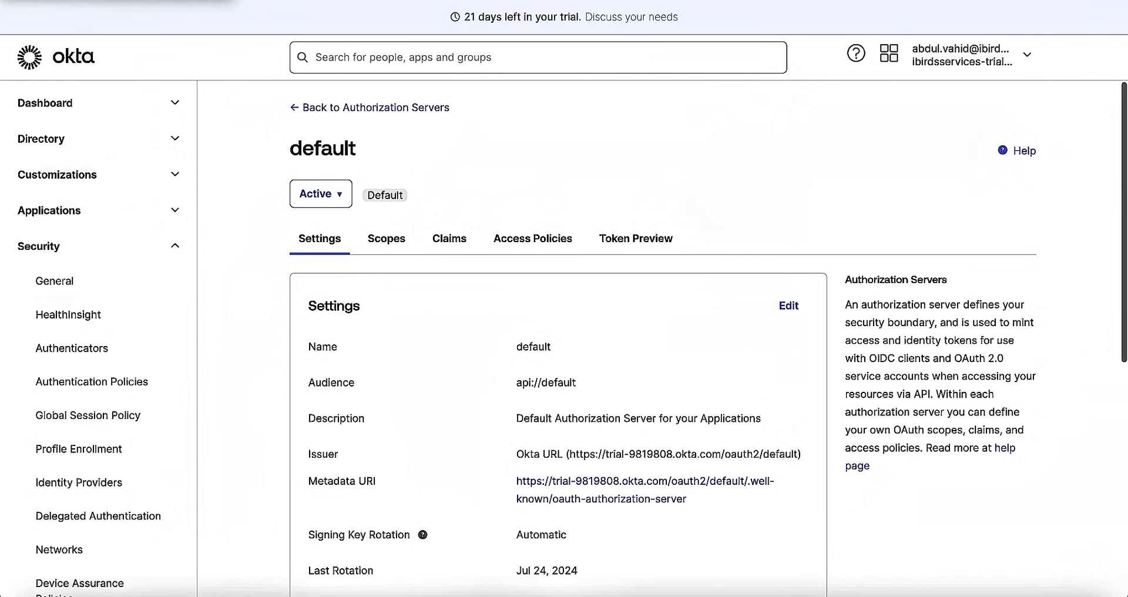
{"action": "scroll", "coordinate": [558, 353], "scroll_direction": "down", "scroll_amount": 1}
Step: Open the Mule Star Infotech College app from Okta's Applications list
{"action": "left_click", "coordinate": [70, 210]}
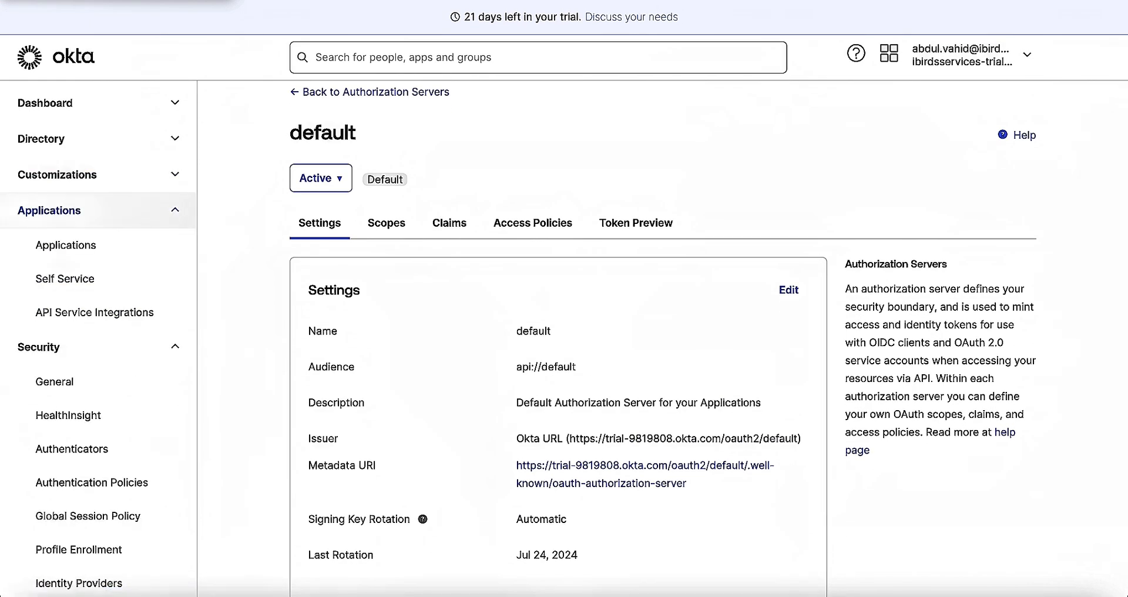
{"action": "left_click", "coordinate": [65, 244]}
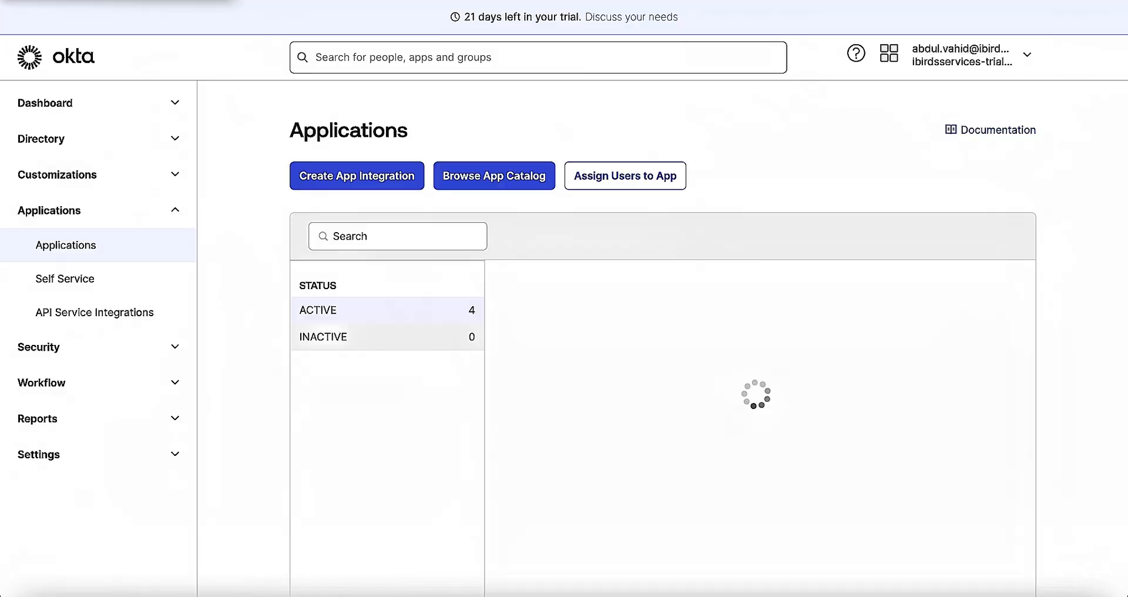
{"action": "scroll", "coordinate": [639, 390], "scroll_direction": "down", "scroll_amount": 1}
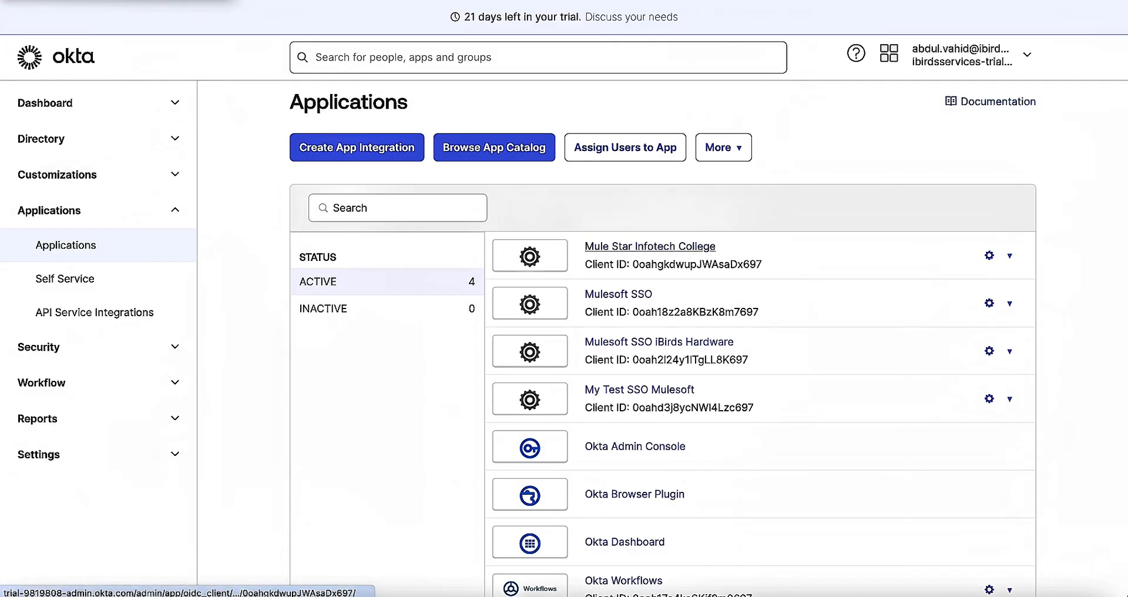
{"action": "left_click", "coordinate": [649, 246]}
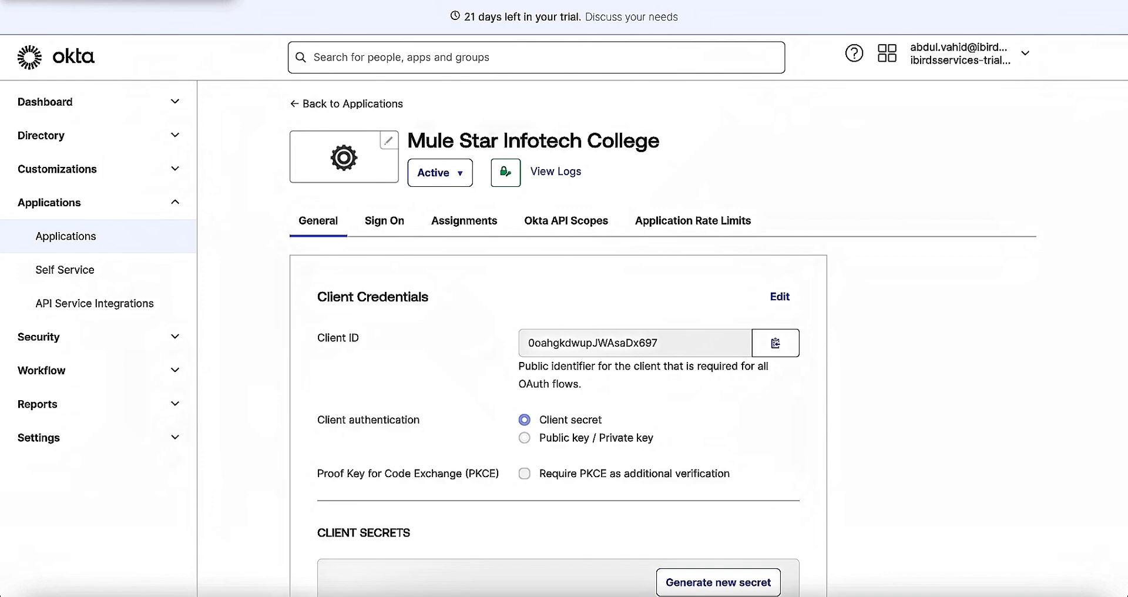
{"action": "scroll", "coordinate": [650, 246], "scroll_direction": "down", "scroll_amount": 3}
{"action": "scroll", "coordinate": [558, 338], "scroll_direction": "down", "scroll_amount": 10}
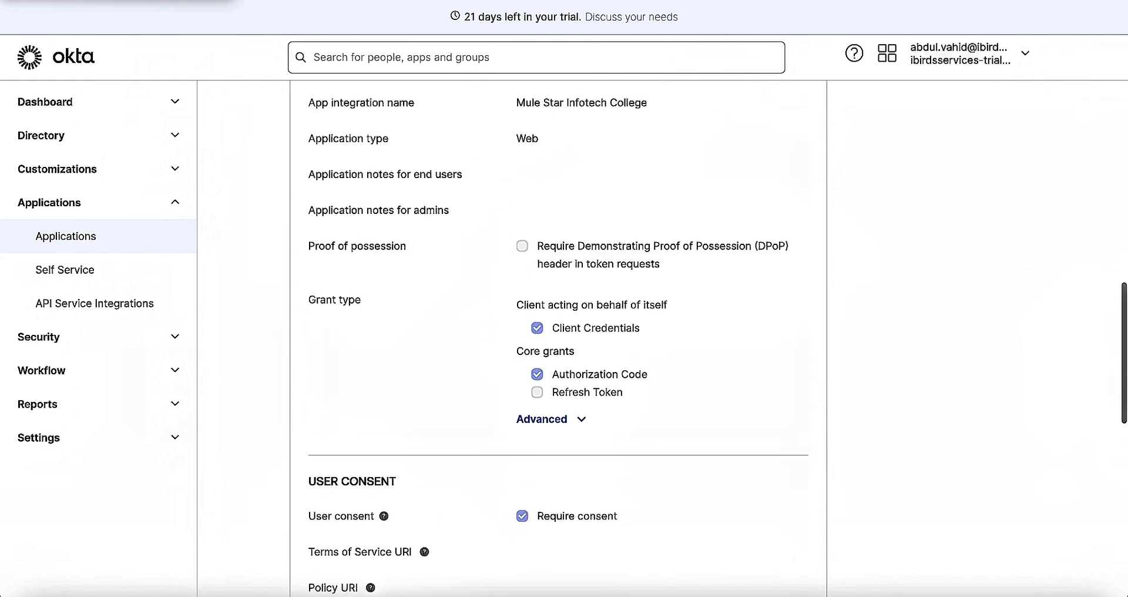
{"action": "scroll", "coordinate": [558, 338], "scroll_direction": "up", "scroll_amount": 3}
{"action": "scroll", "coordinate": [558, 338], "scroll_direction": "down", "scroll_amount": 8}
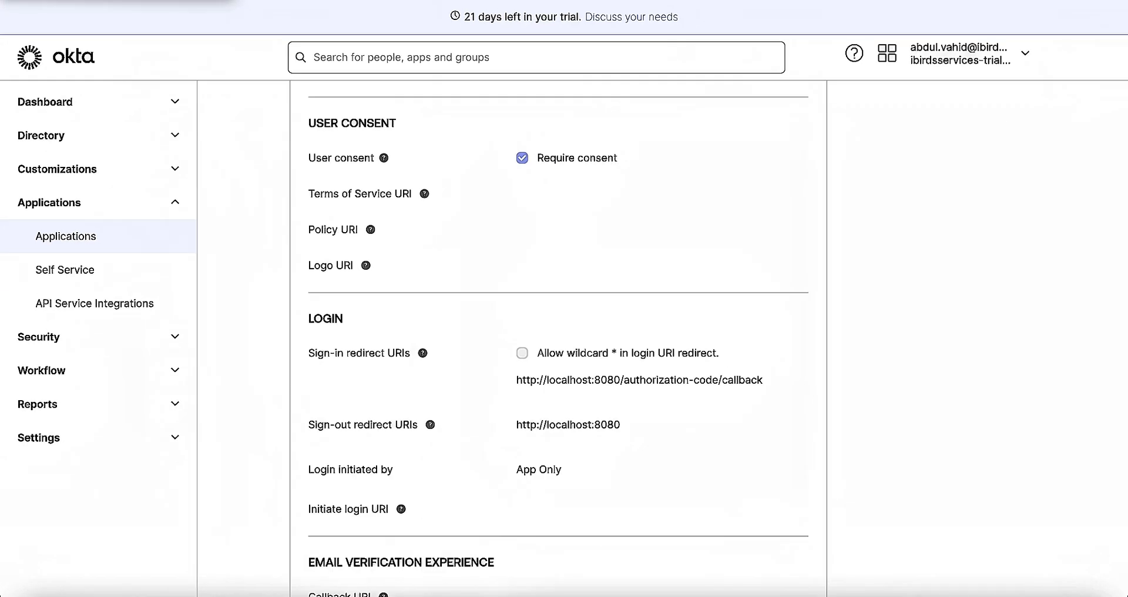
{"action": "scroll", "coordinate": [558, 338], "scroll_direction": "down", "scroll_amount": 3}
{"action": "scroll", "coordinate": [558, 337], "scroll_direction": "up", "scroll_amount": 5}
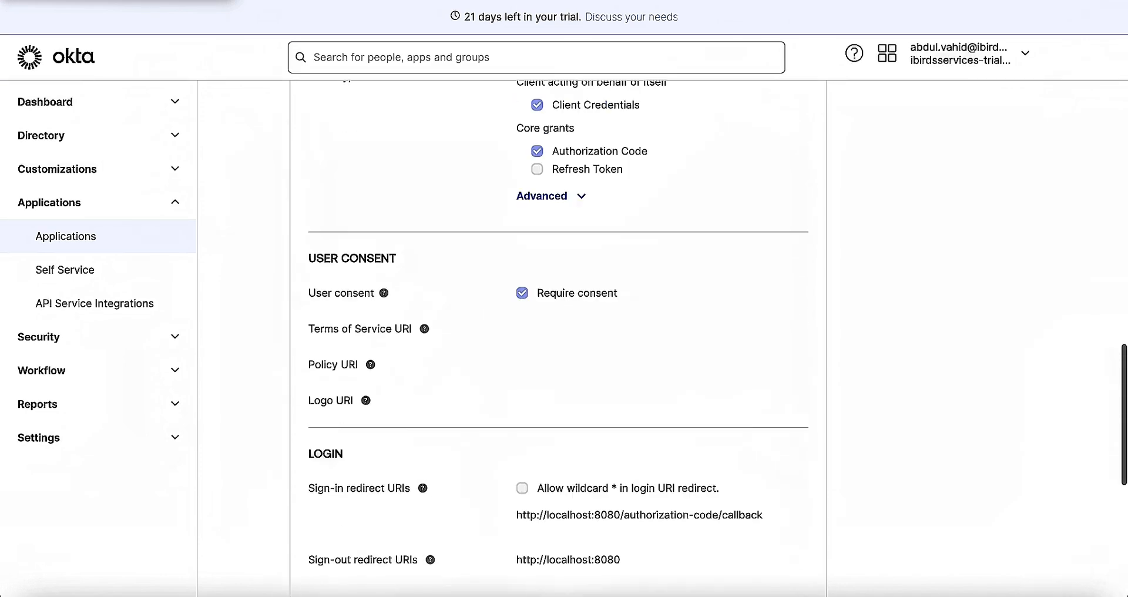
{"action": "scroll", "coordinate": [558, 337], "scroll_direction": "up", "scroll_amount": 7}
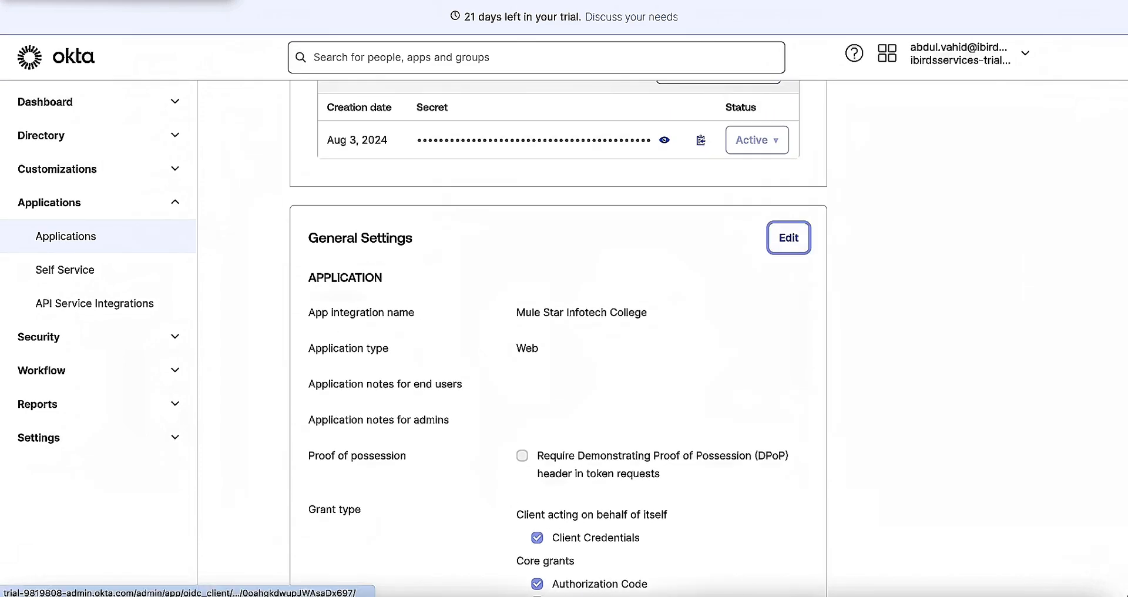
Step: Replace the app's sign-in redirect URI with the copied Anypoint redirect URI and save
{"action": "left_click", "coordinate": [788, 238]}
{"action": "scroll", "coordinate": [558, 338], "scroll_direction": "down", "scroll_amount": 10}
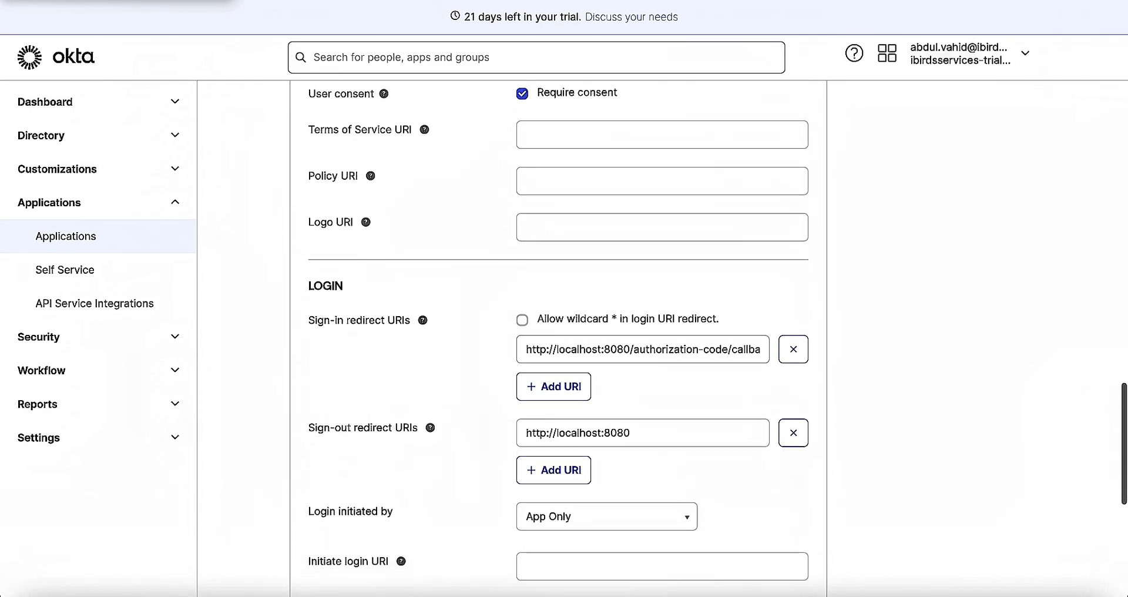
{"action": "scroll", "coordinate": [643, 326], "scroll_direction": "down", "scroll_amount": 1}
{"action": "left_click", "coordinate": [642, 326]}
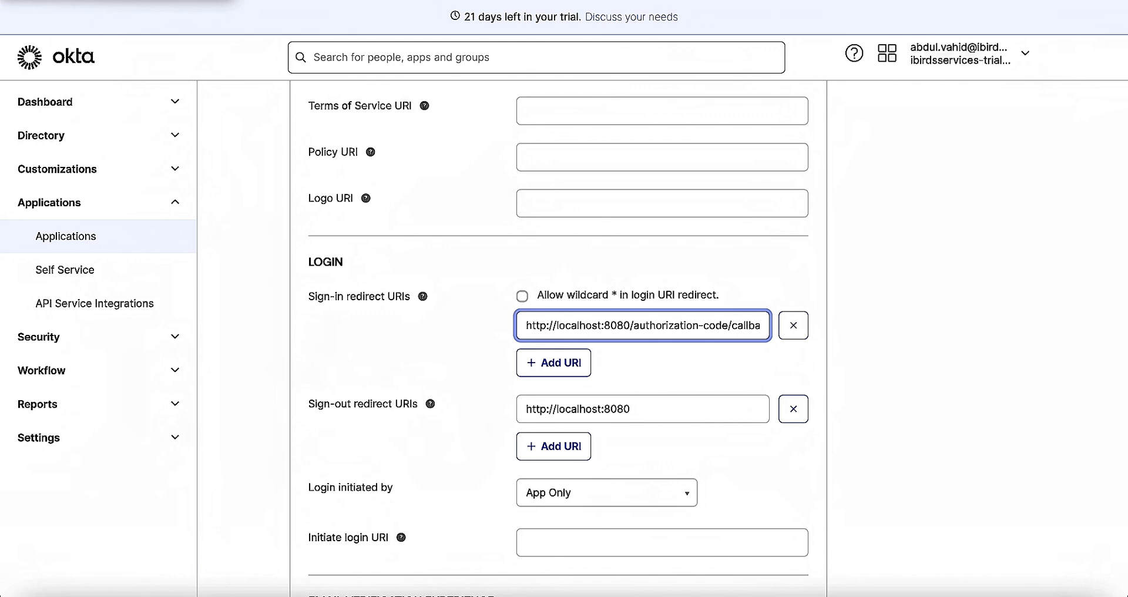
{"action": "key", "text": "ctrl+a"}
{"action": "key", "text": "ctrl+v"}
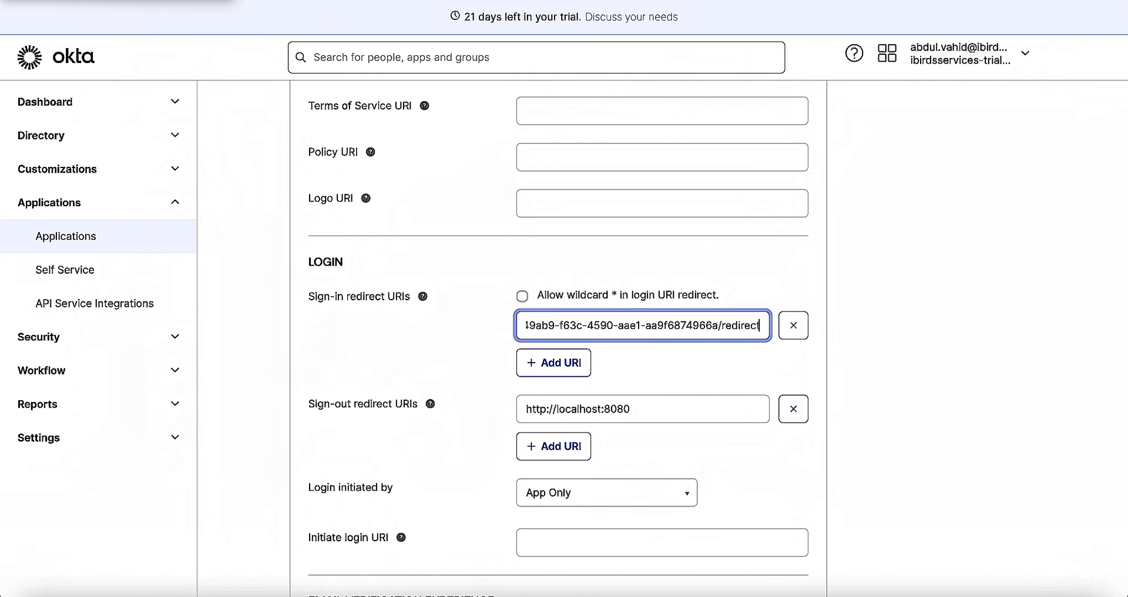
{"action": "scroll", "coordinate": [557, 294], "scroll_direction": "up", "scroll_amount": 7}
{"action": "scroll", "coordinate": [558, 294], "scroll_direction": "down", "scroll_amount": 13}
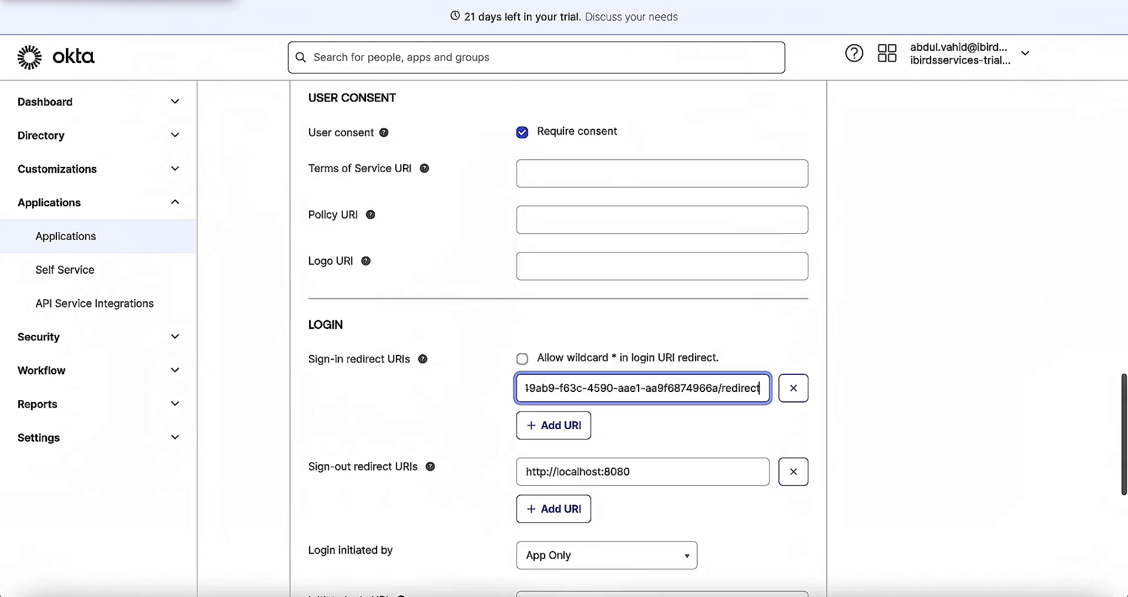
{"action": "left_click", "coordinate": [722, 317]}
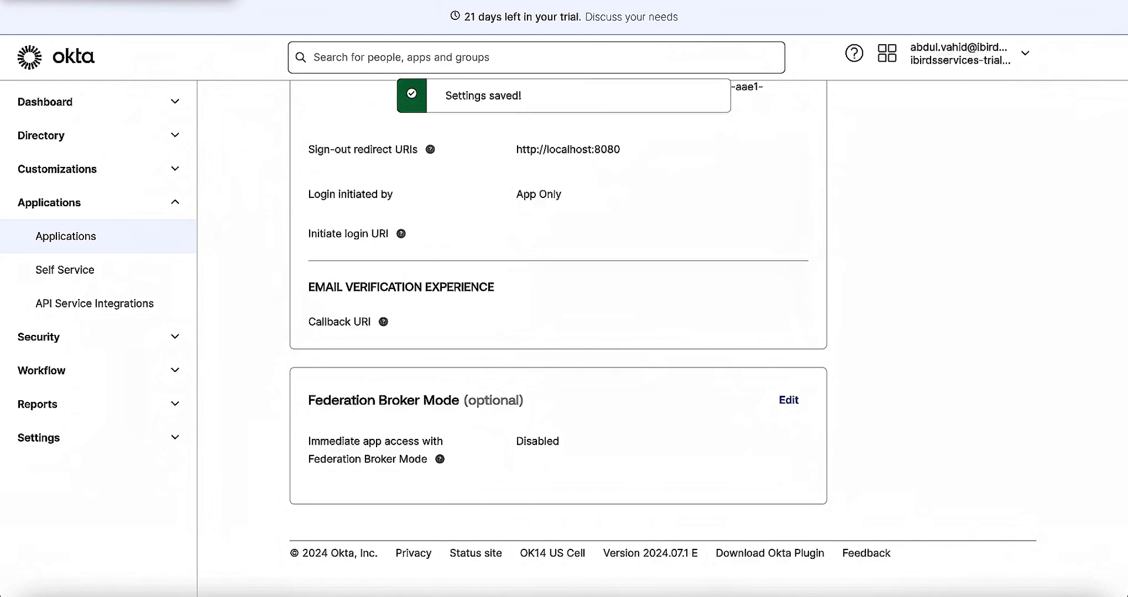
{"action": "scroll", "coordinate": [558, 294], "scroll_direction": "up", "scroll_amount": 4}
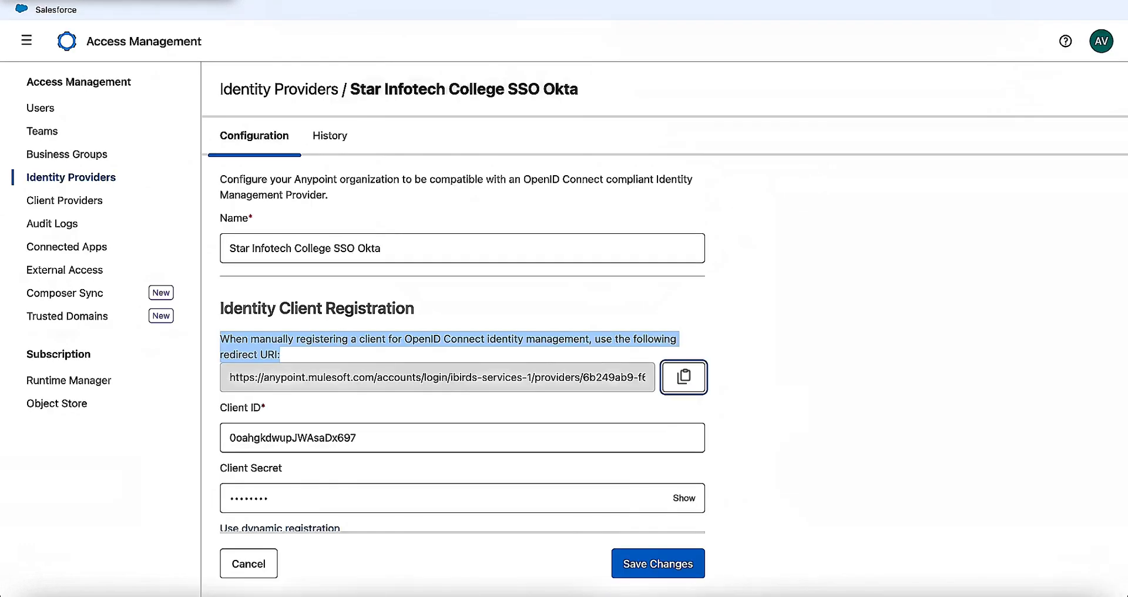
Step: Cancel the provider form and copy Star Infotech College SSO Okta's direct link from its menu
{"action": "scroll", "coordinate": [462, 352], "scroll_direction": "down", "scroll_amount": 2}
{"action": "scroll", "coordinate": [462, 352], "scroll_direction": "up", "scroll_amount": 3}
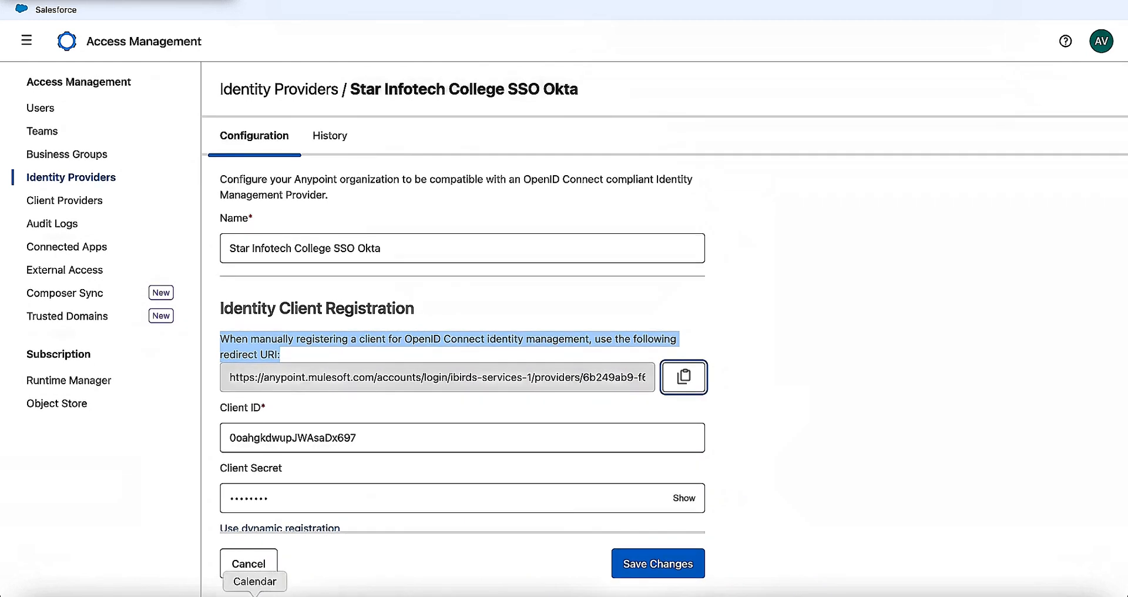
{"action": "left_click", "coordinate": [249, 563]}
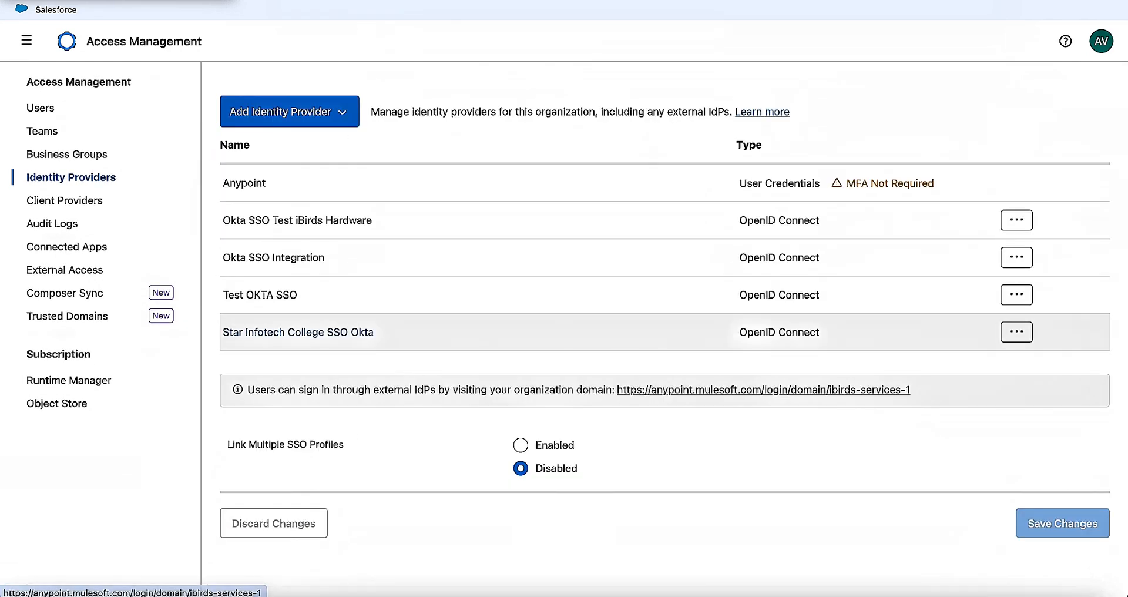
{"action": "left_click", "coordinate": [1016, 331]}
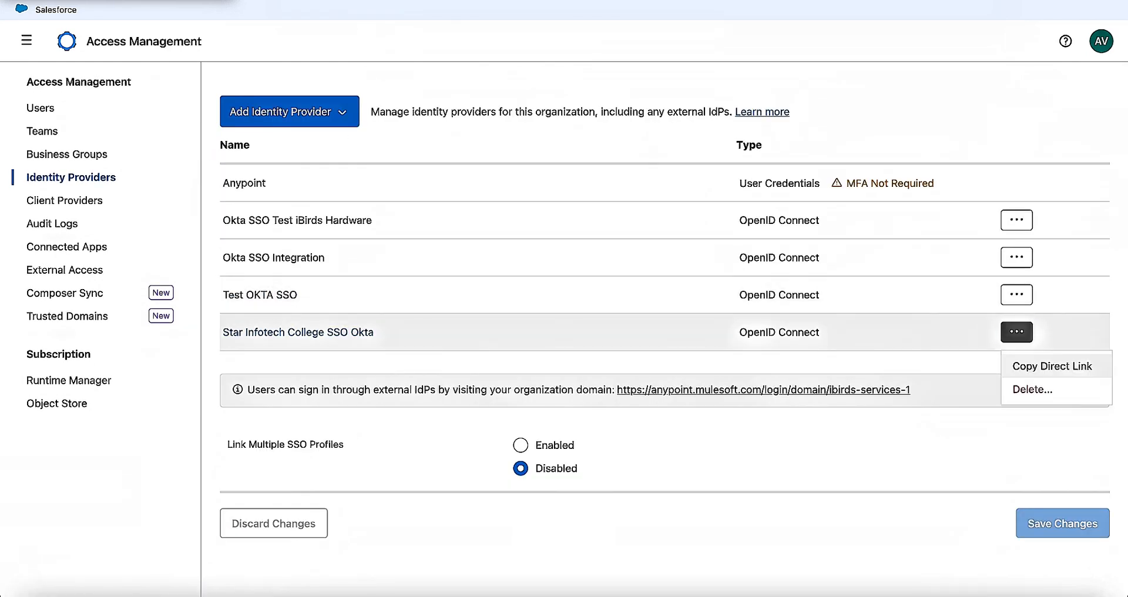
{"action": "left_click", "coordinate": [1051, 365]}
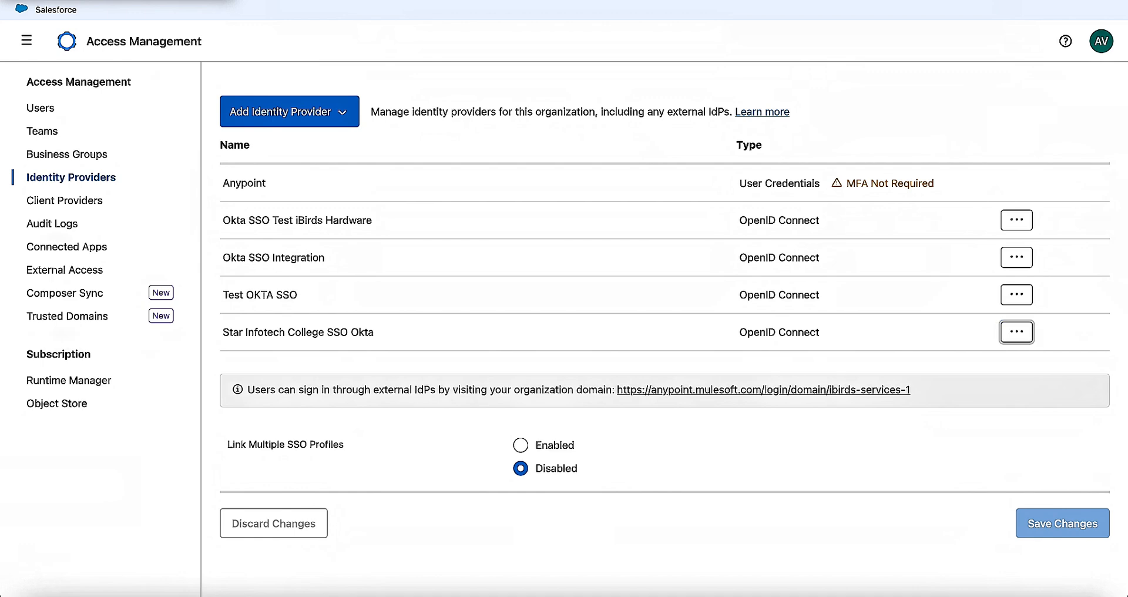
Step: Load the copied Anypoint direct login link in a new Incognito window
{"action": "key", "text": "super+shift+n"}
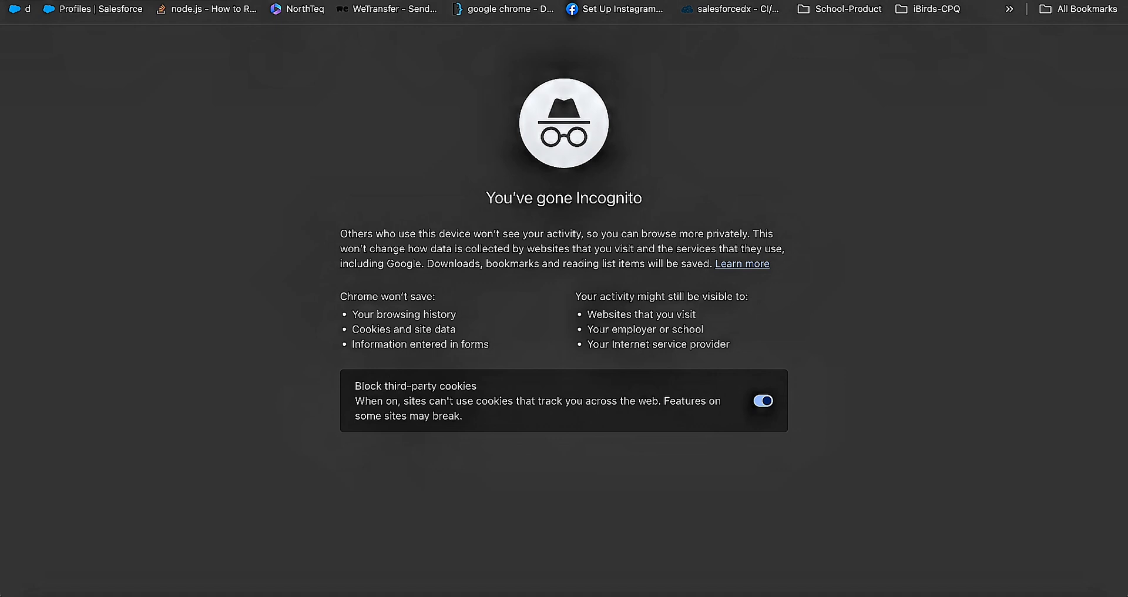
{"action": "key", "text": "super+v"}
{"action": "key", "text": "Return"}
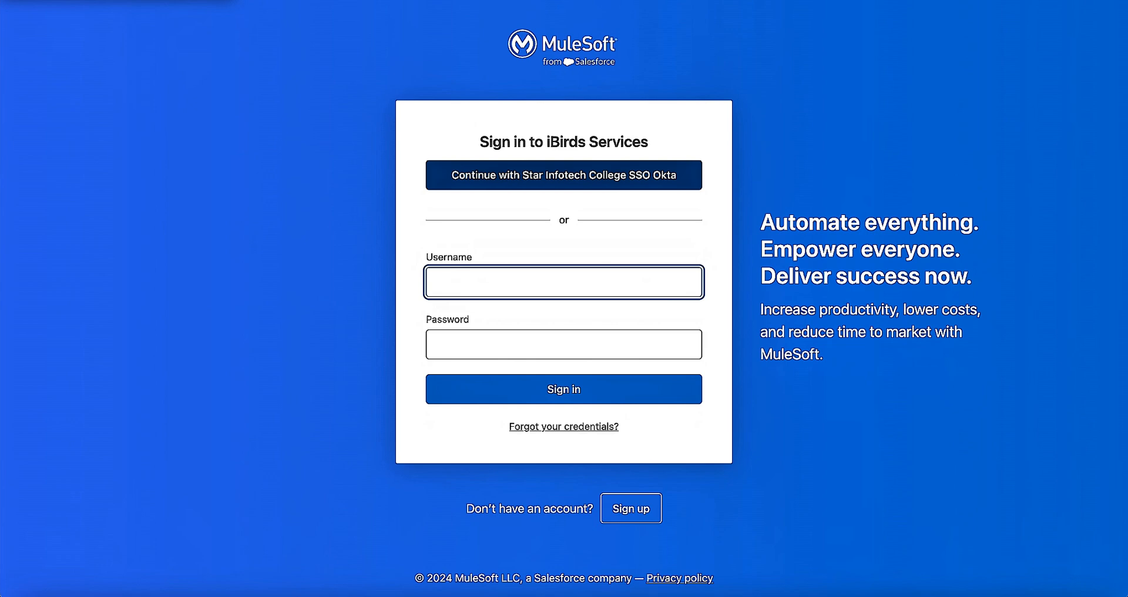
Step: Choose Star Infotech College SSO Okta sign-in and submit the saved username
{"action": "left_click", "coordinate": [564, 175]}
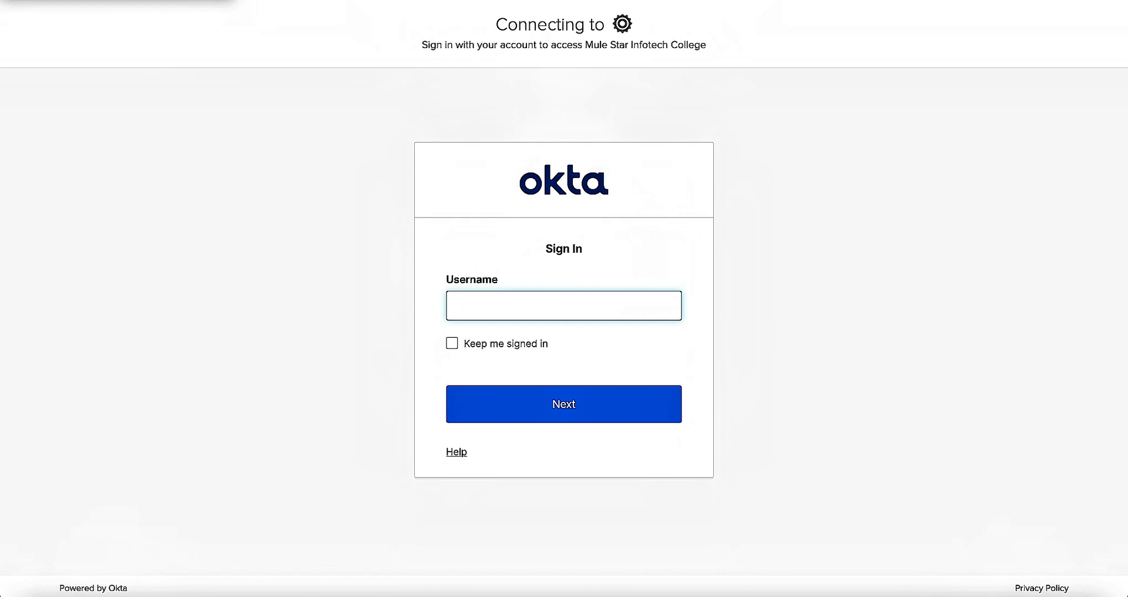
{"action": "left_click", "coordinate": [564, 306]}
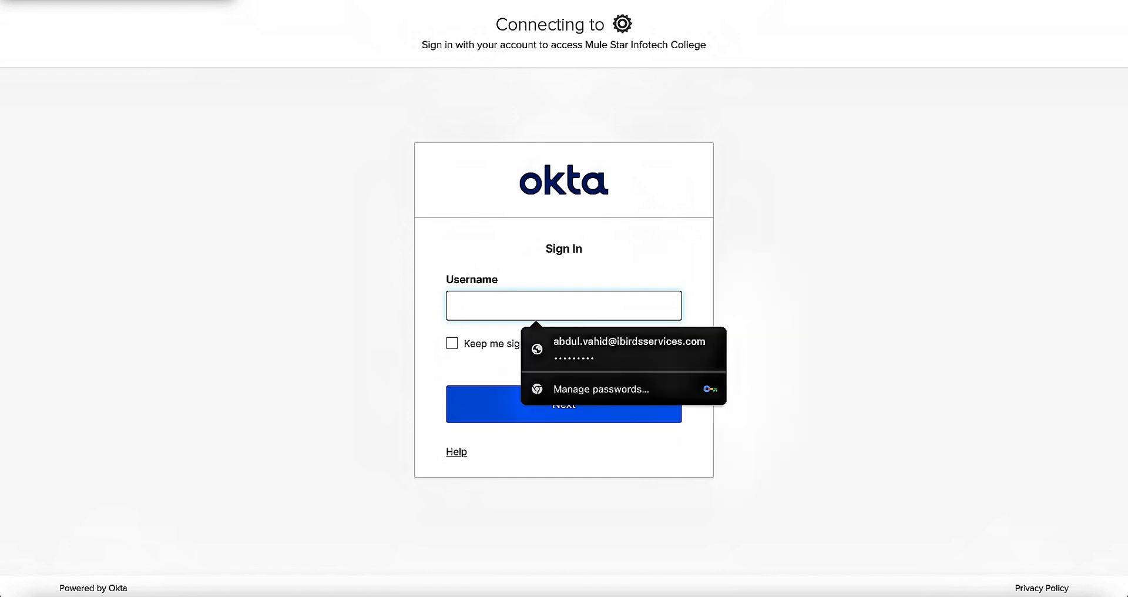
{"action": "key", "text": "Return"}
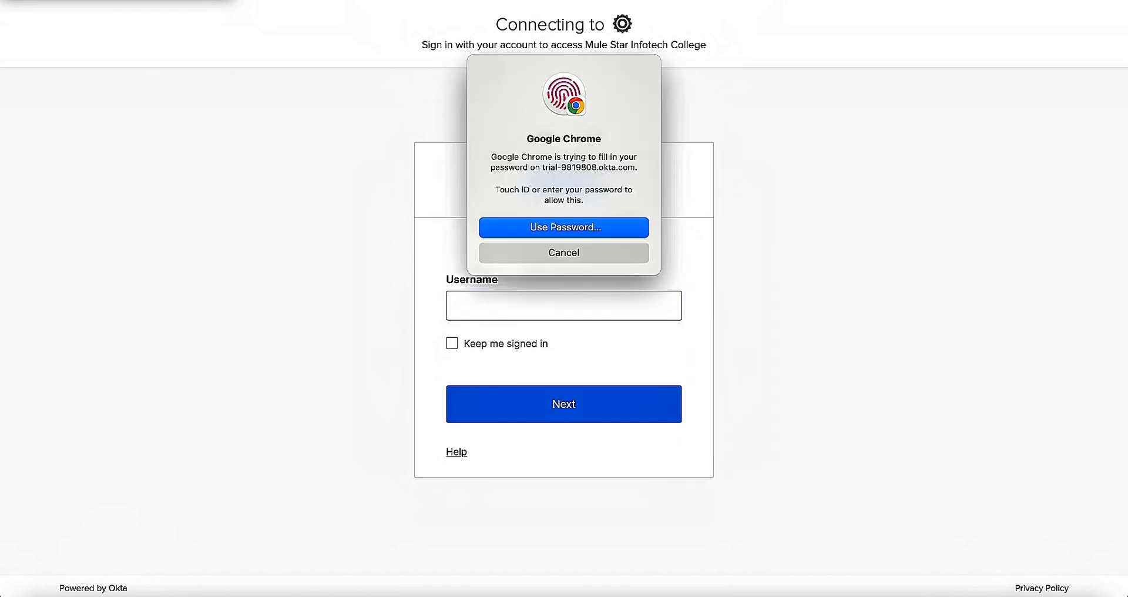
{"action": "left_click", "coordinate": [564, 404]}
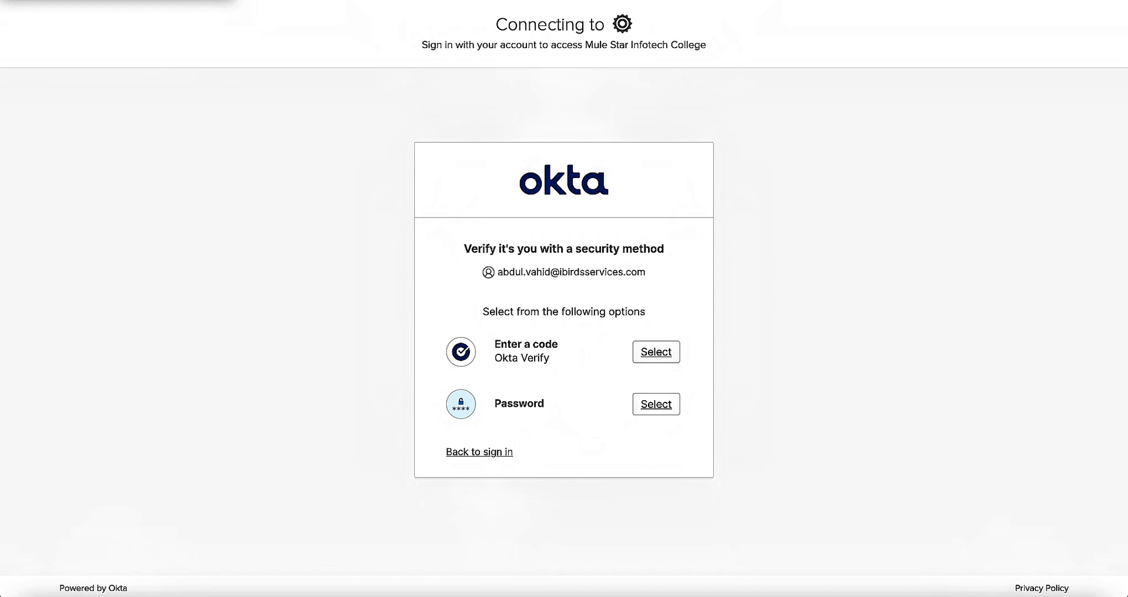
Step: Verify with the saved password, then enter the Okta Verify code
{"action": "left_click", "coordinate": [656, 404]}
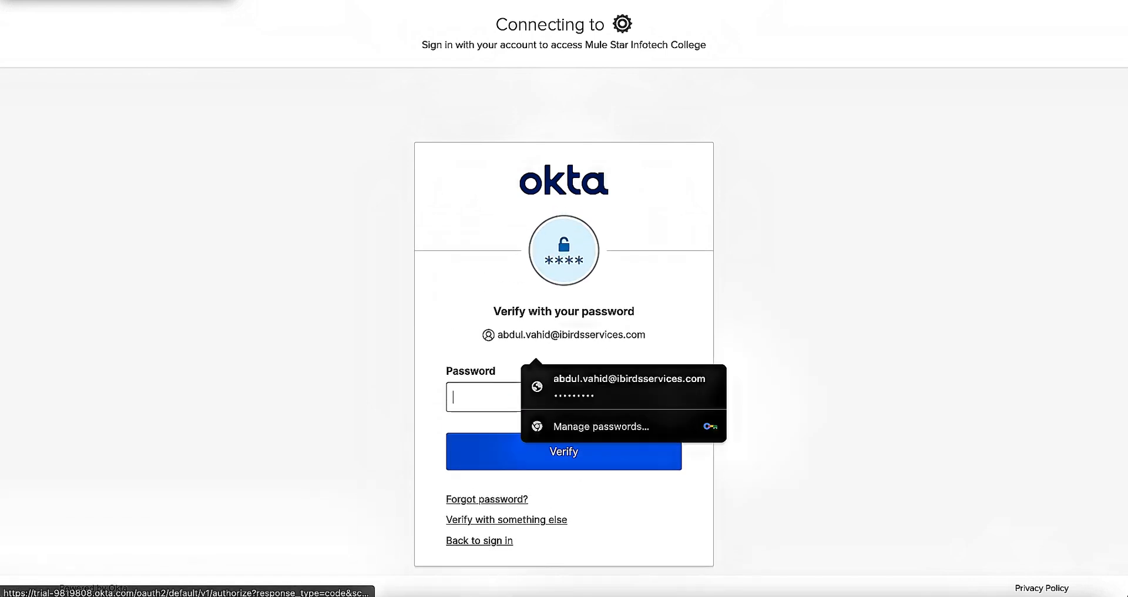
{"action": "left_click", "coordinate": [624, 387]}
{"action": "left_click", "coordinate": [587, 452]}
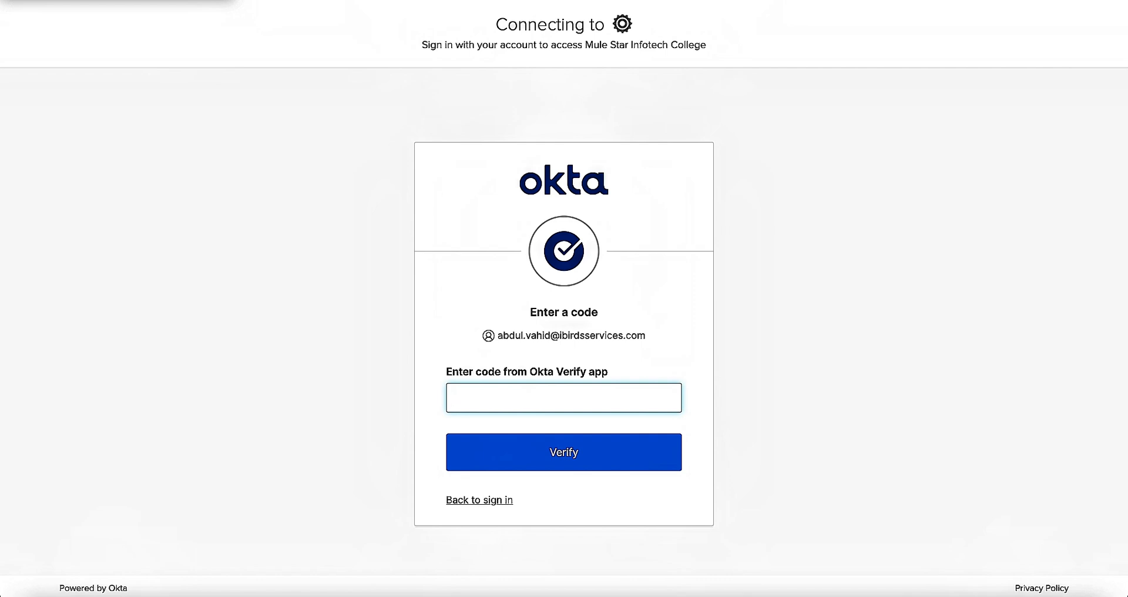
{"action": "key", "text": "Return"}
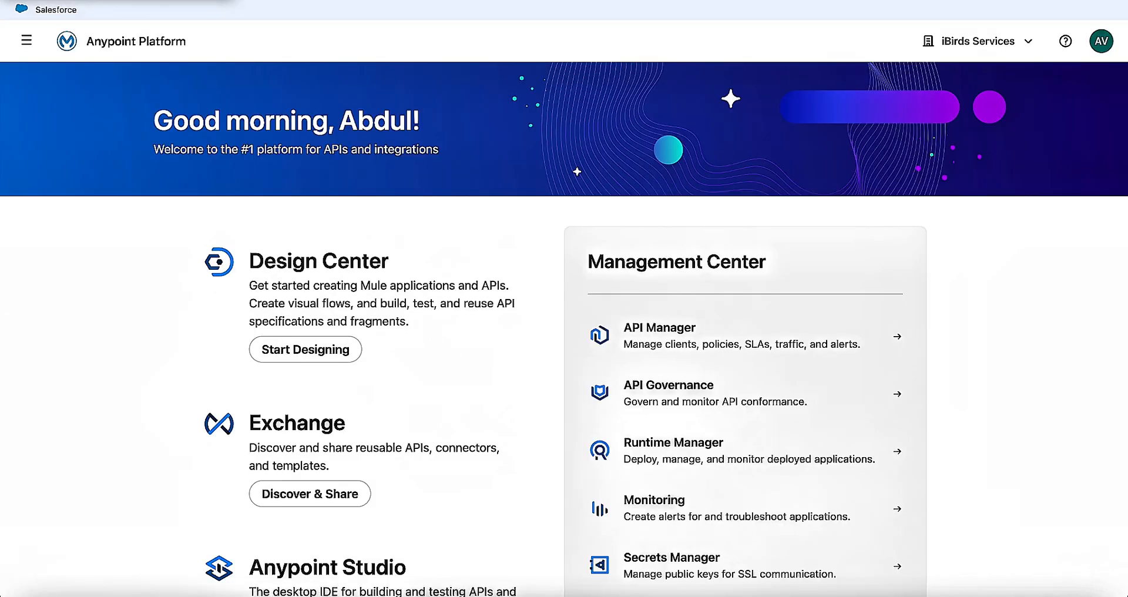
Step: Scroll the Anypoint home page and open the business group menu
{"action": "scroll", "coordinate": [564, 329], "scroll_direction": "down", "scroll_amount": 5}
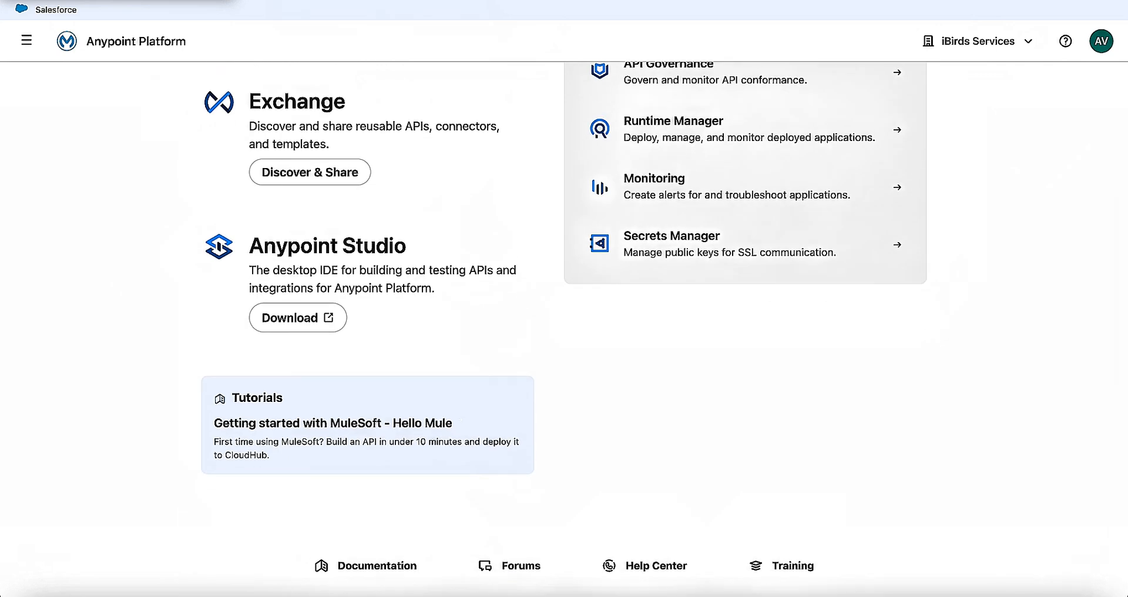
{"action": "scroll", "coordinate": [564, 329], "scroll_direction": "up", "scroll_amount": 5}
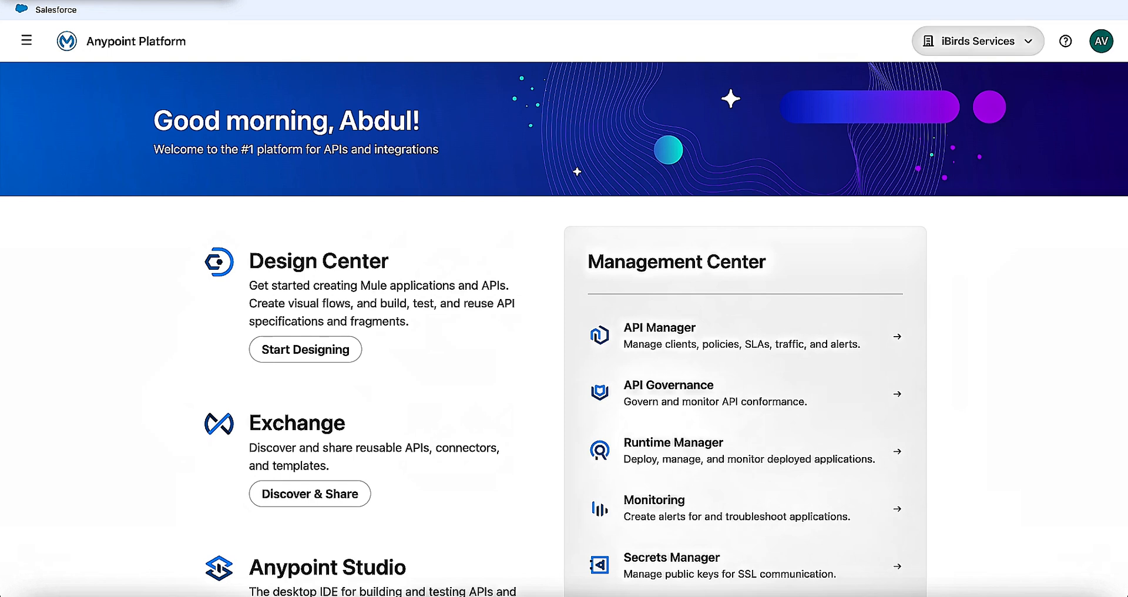
{"action": "left_click", "coordinate": [977, 41]}
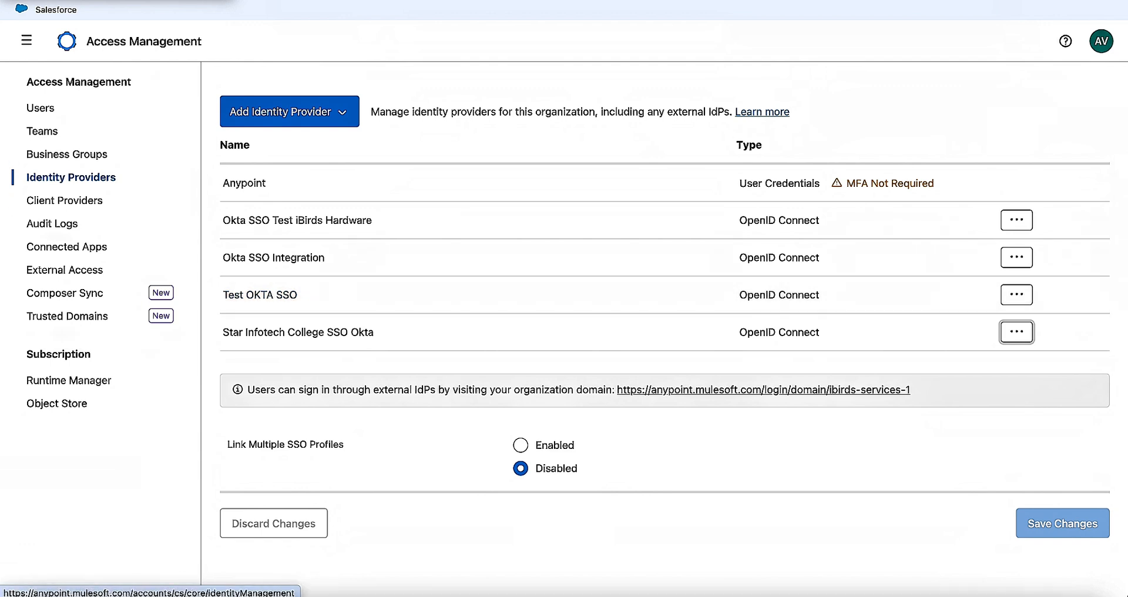
Step: Open Users and inspect the usernames, including the new Okta SSO user
{"action": "left_click", "coordinate": [40, 108]}
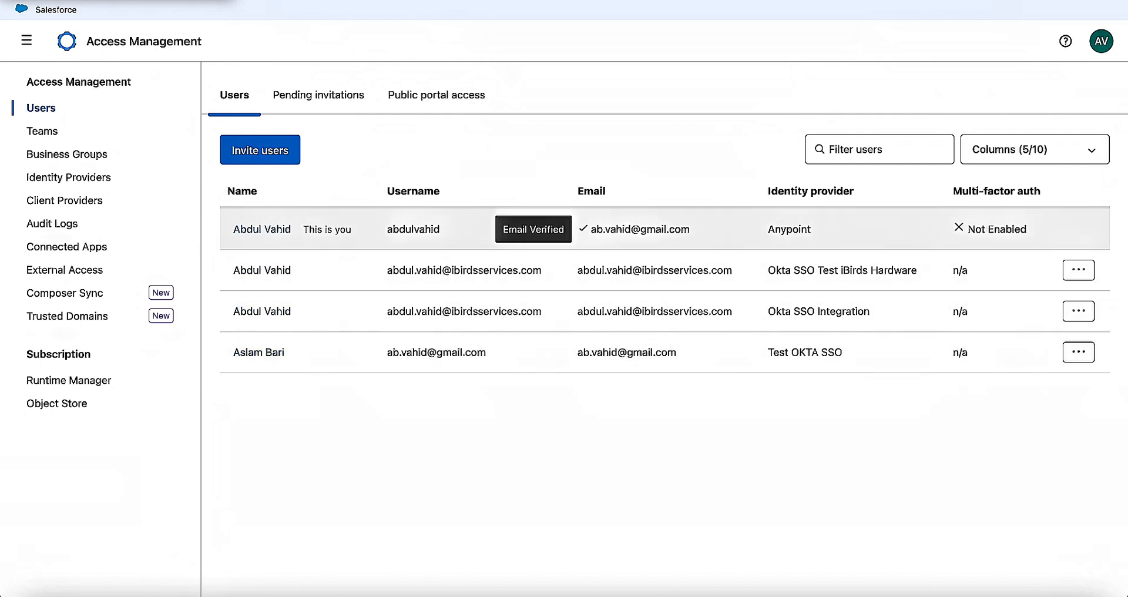
{"action": "triple_click", "coordinate": [464, 270]}
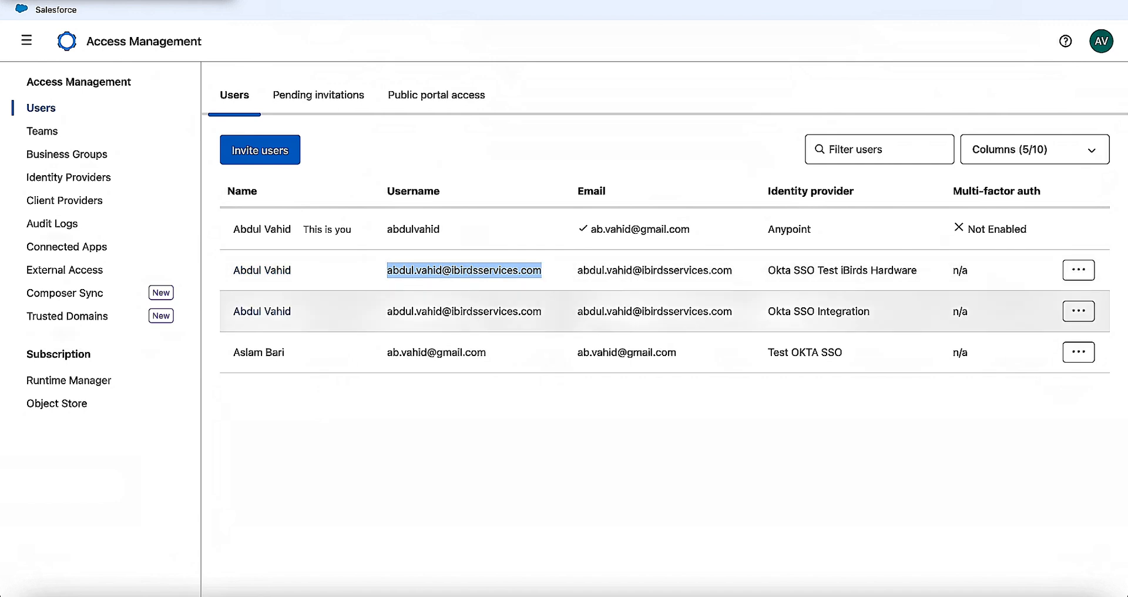
{"action": "left_click", "coordinate": [464, 311]}
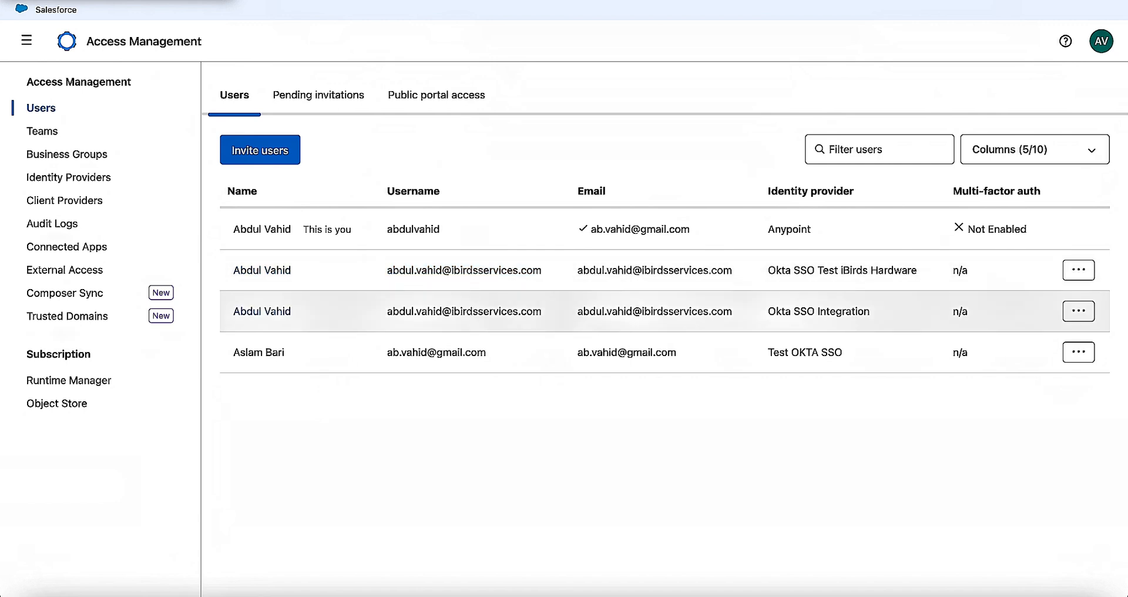
{"action": "triple_click", "coordinate": [464, 270]}
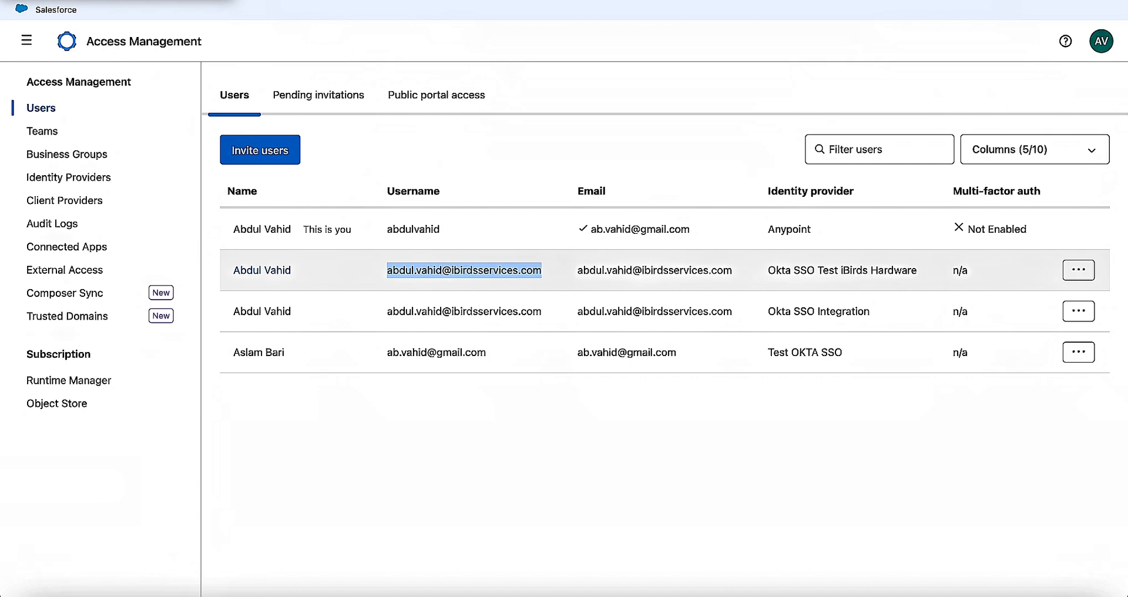
{"action": "left_click_drag", "start_coordinate": [387, 312], "coordinate": [541, 311]}
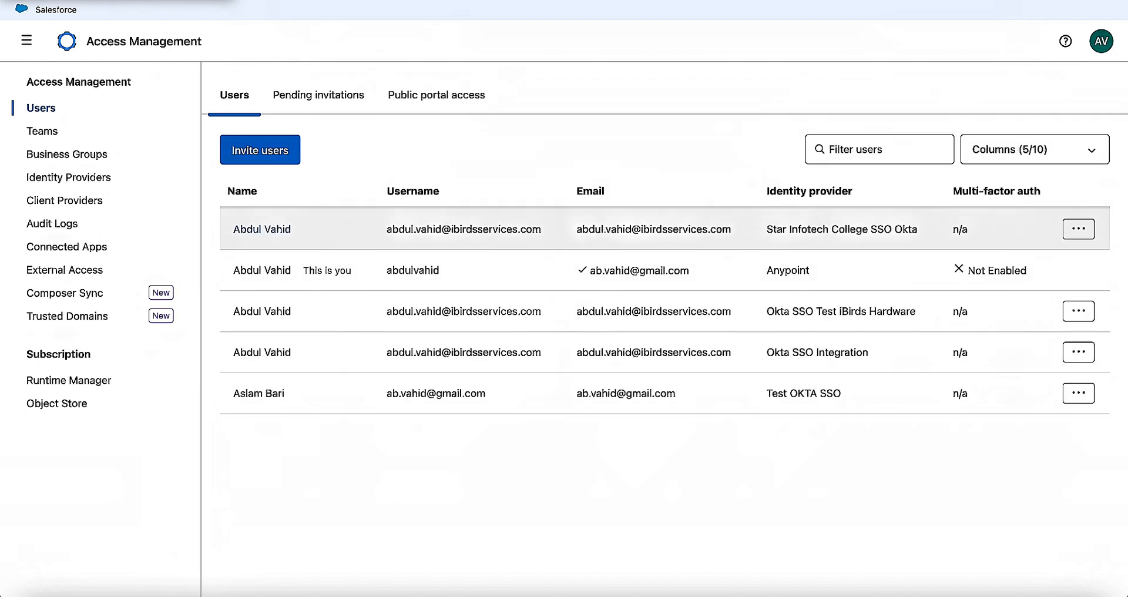
{"action": "triple_click", "coordinate": [463, 229]}
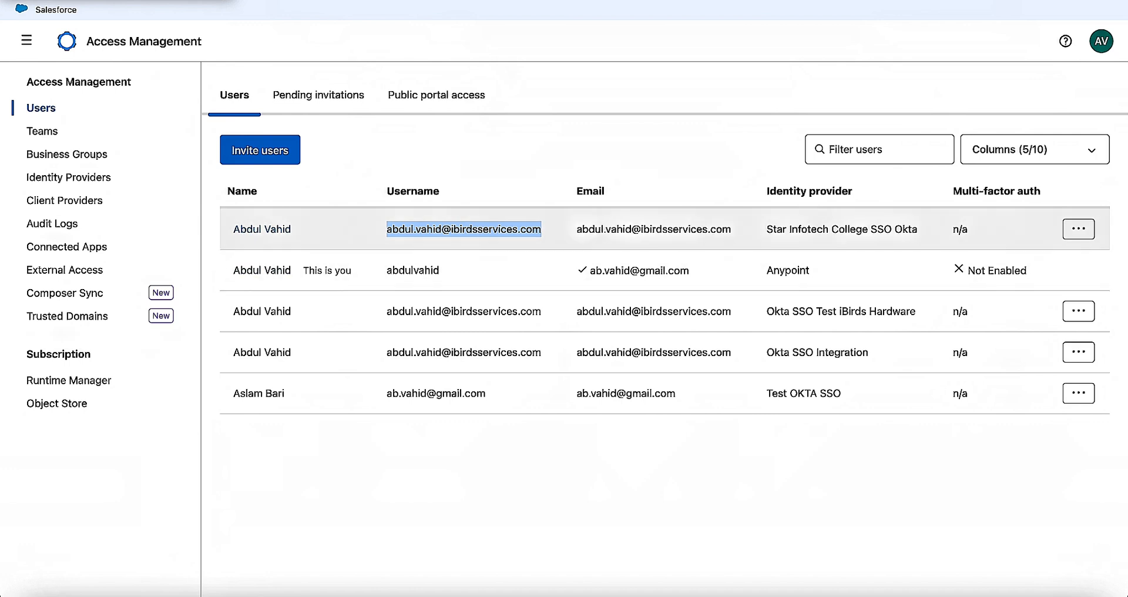
Step: Open the SSO user and select all API Manager permissions using the 'ap' filter
{"action": "left_click", "coordinate": [262, 229]}
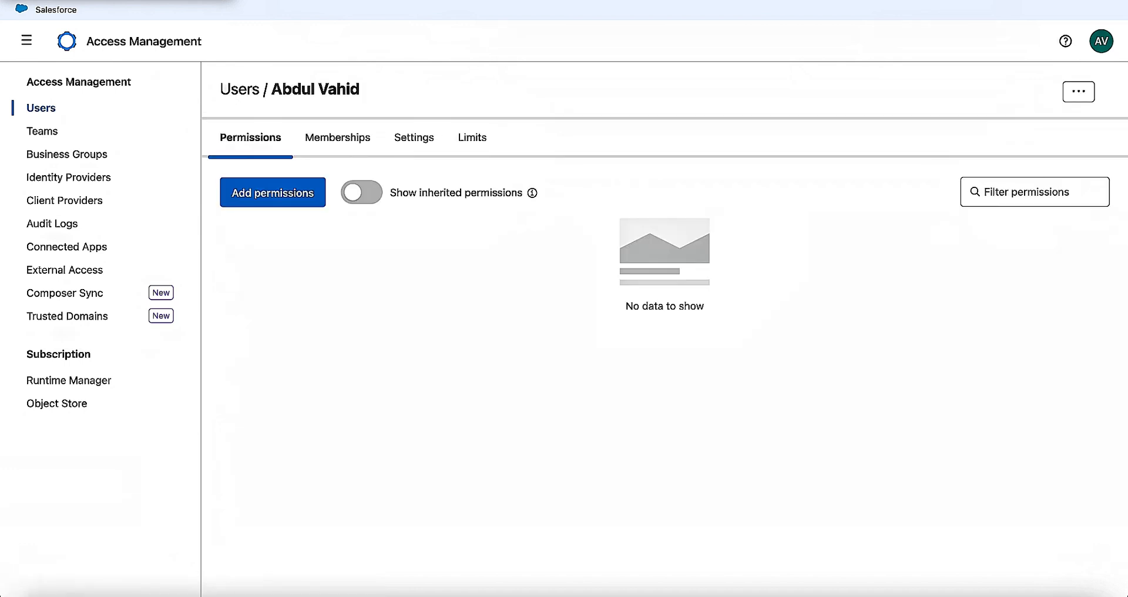
{"action": "left_click", "coordinate": [272, 192]}
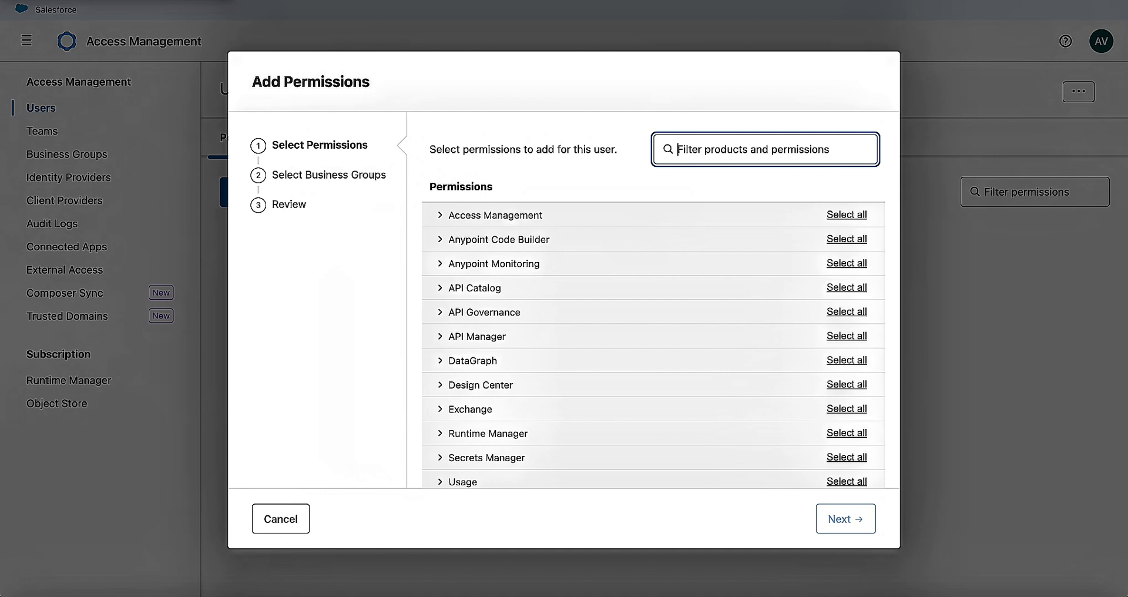
{"action": "type", "text": "apo"}
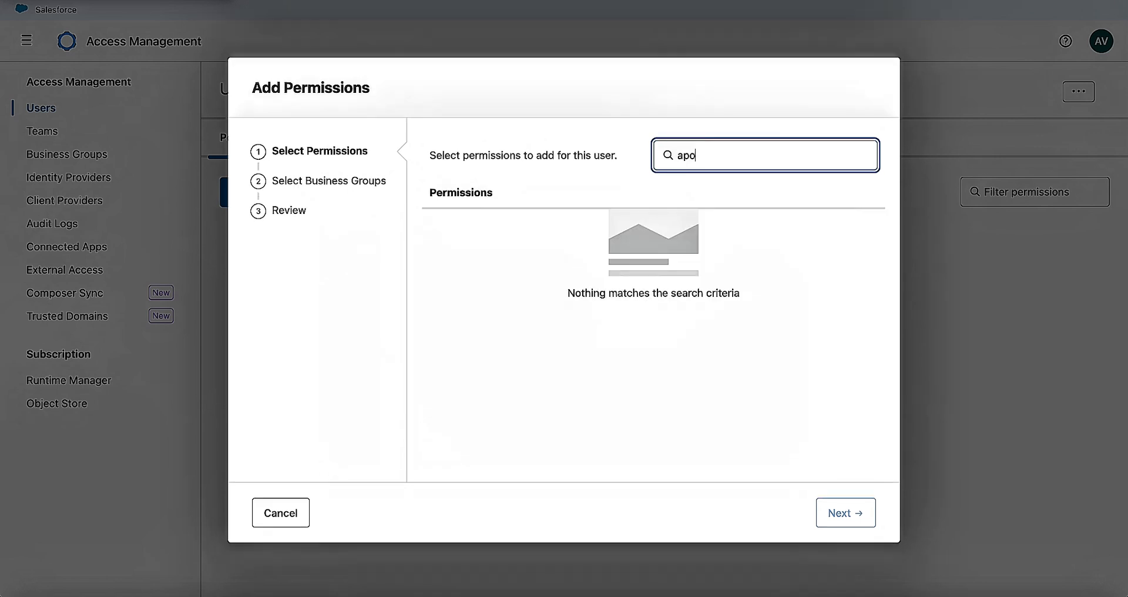
{"action": "key", "text": "BackSpace"}
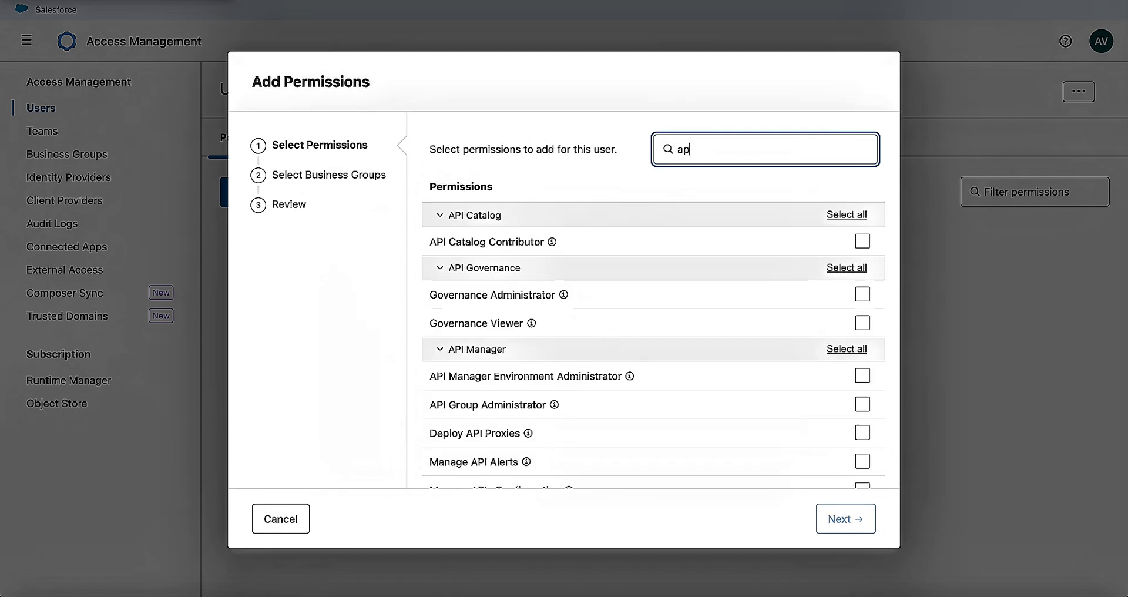
{"action": "left_click", "coordinate": [847, 349]}
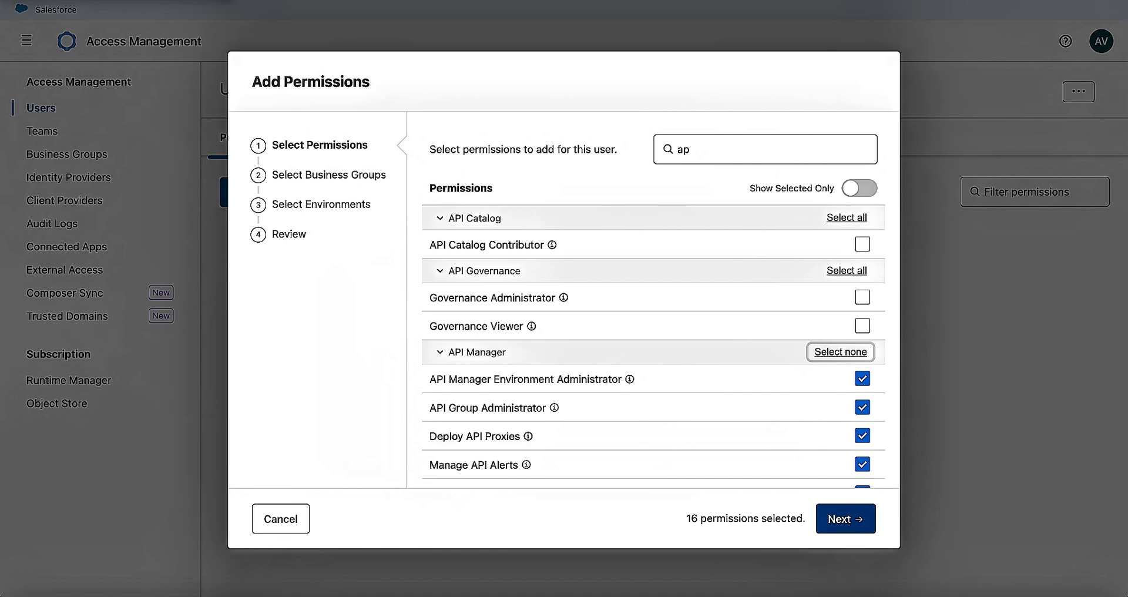
{"action": "left_click", "coordinate": [845, 518]}
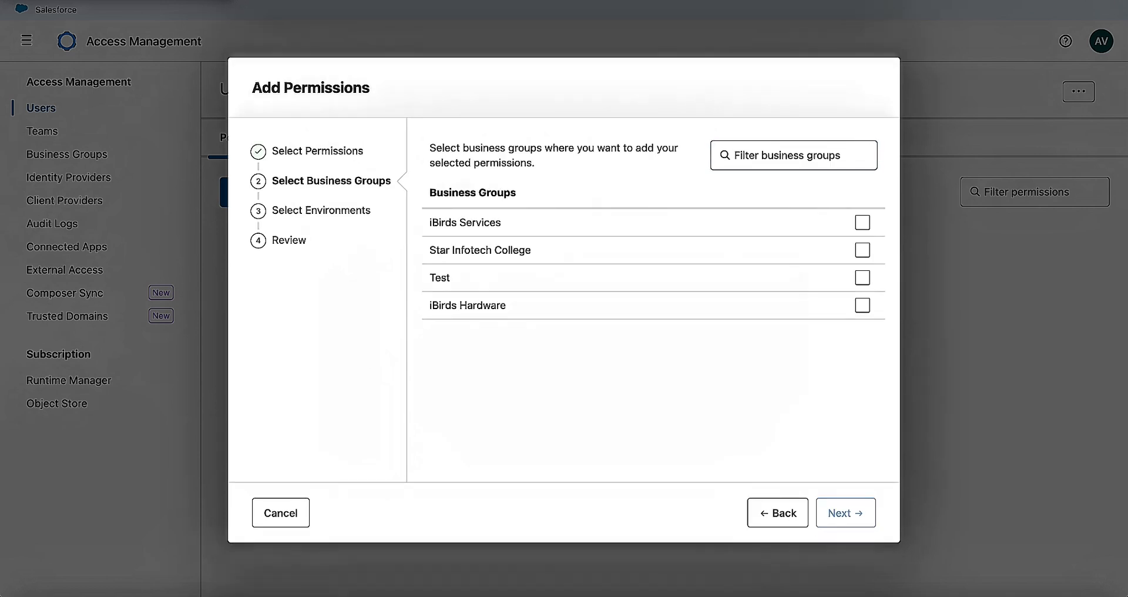
Step: Scope them to Star Infotech College with Design and Sandbox environments and add them
{"action": "left_click", "coordinate": [862, 251]}
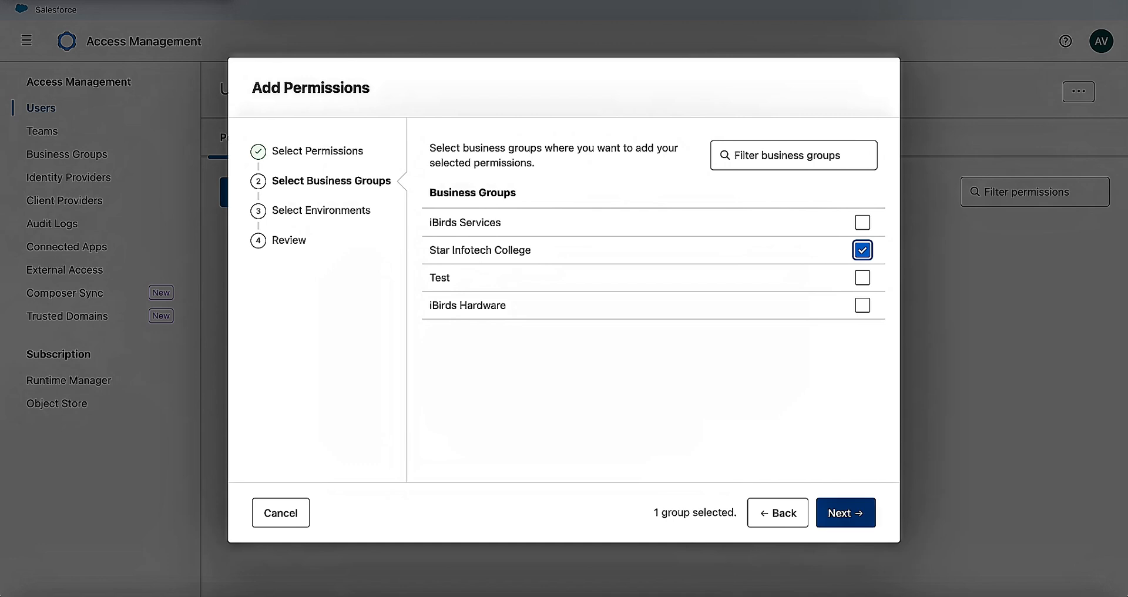
{"action": "left_click", "coordinate": [845, 512]}
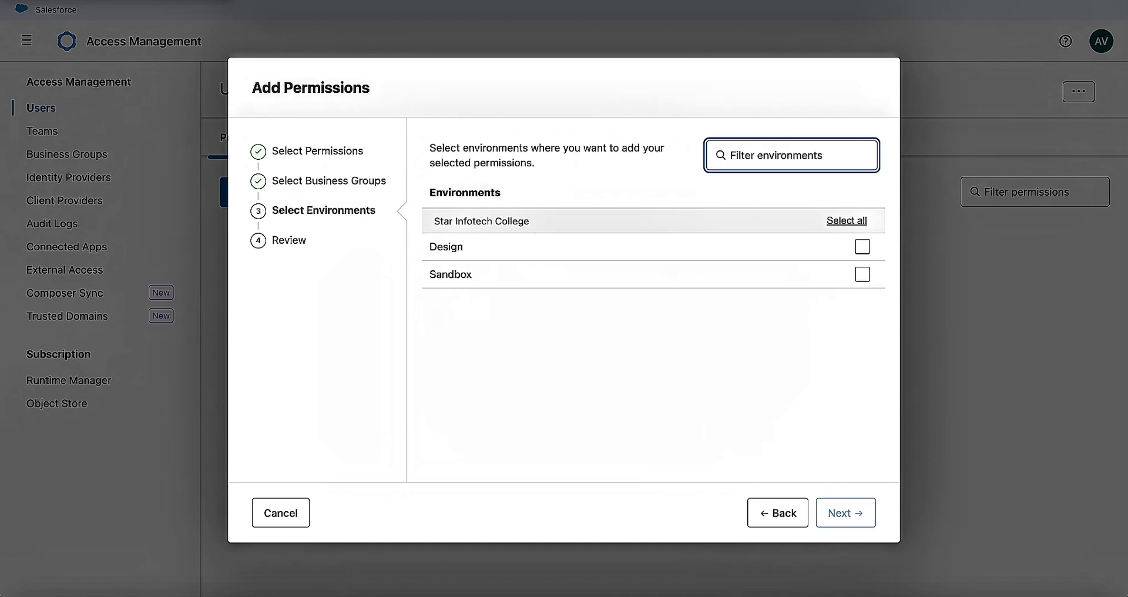
{"action": "left_click", "coordinate": [846, 220]}
{"action": "left_click", "coordinate": [845, 513]}
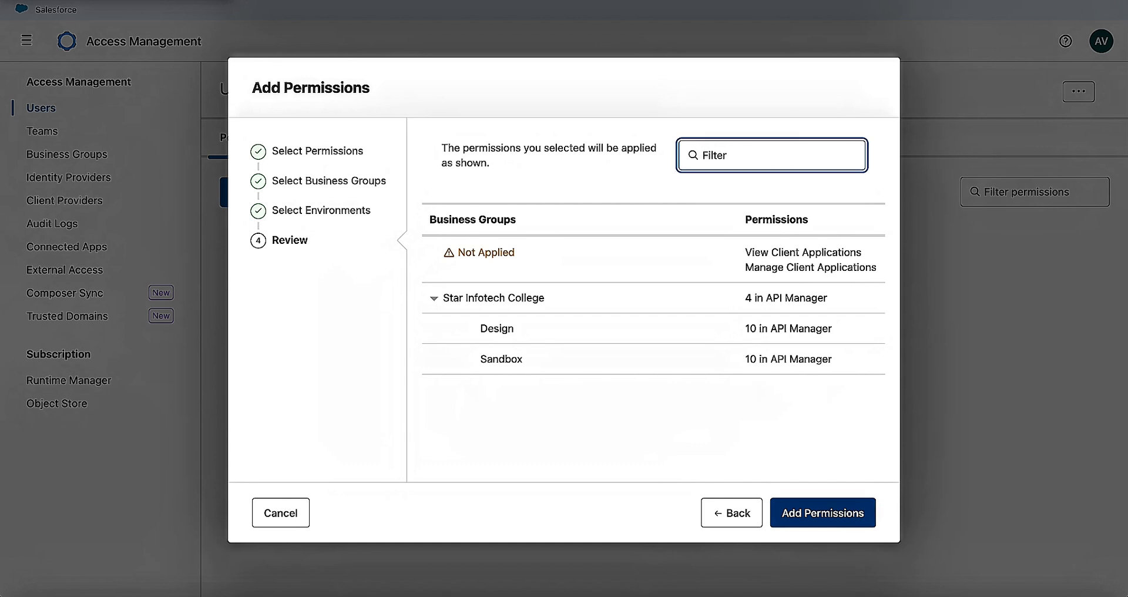
{"action": "left_click", "coordinate": [822, 513]}
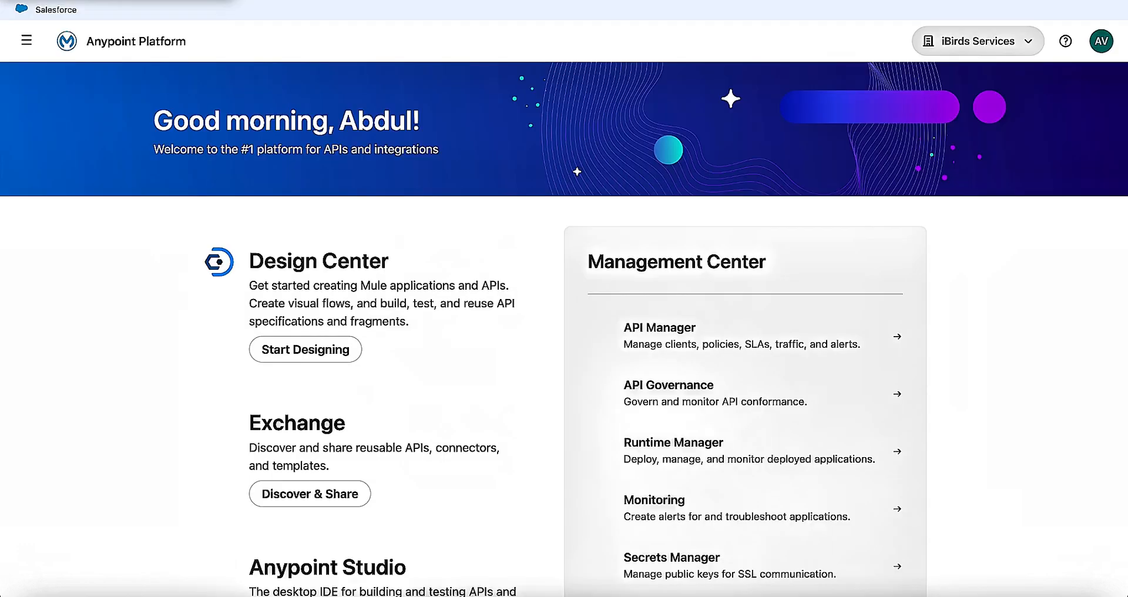
Step: Switch to Star Infotech College, open API Manager and dismiss the Flex Gateway popup
{"action": "left_click", "coordinate": [977, 41]}
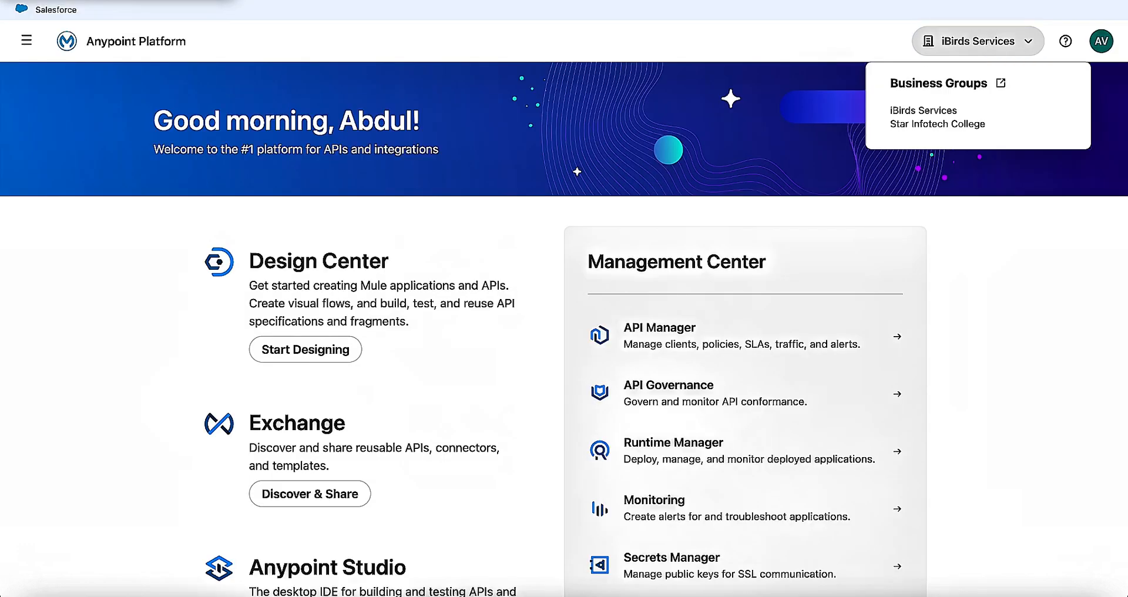
{"action": "left_click", "coordinate": [977, 118]}
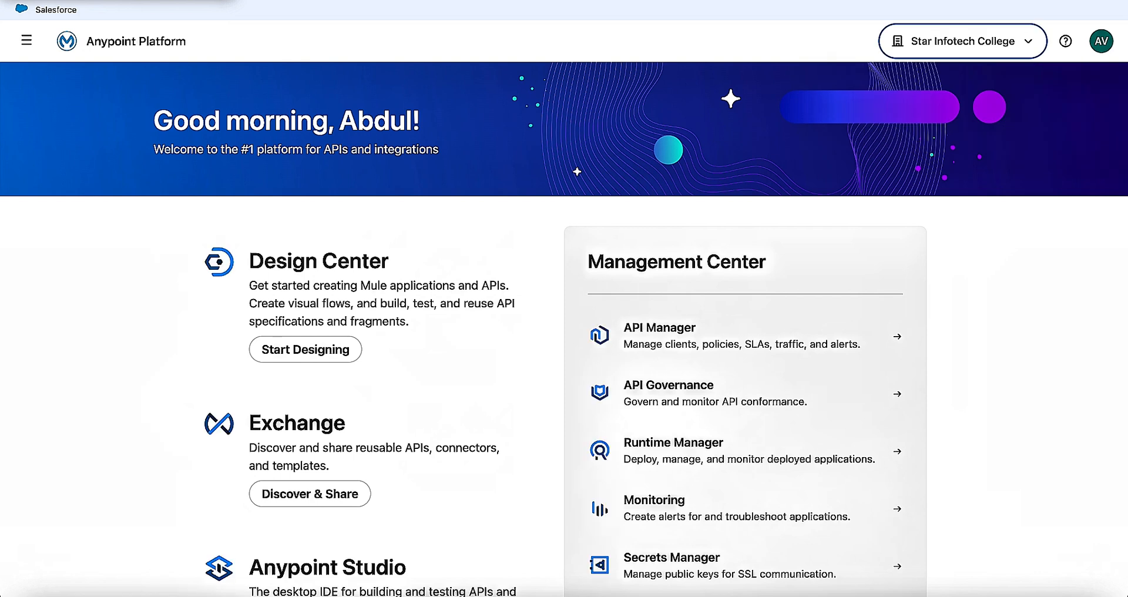
{"action": "left_click", "coordinate": [659, 328]}
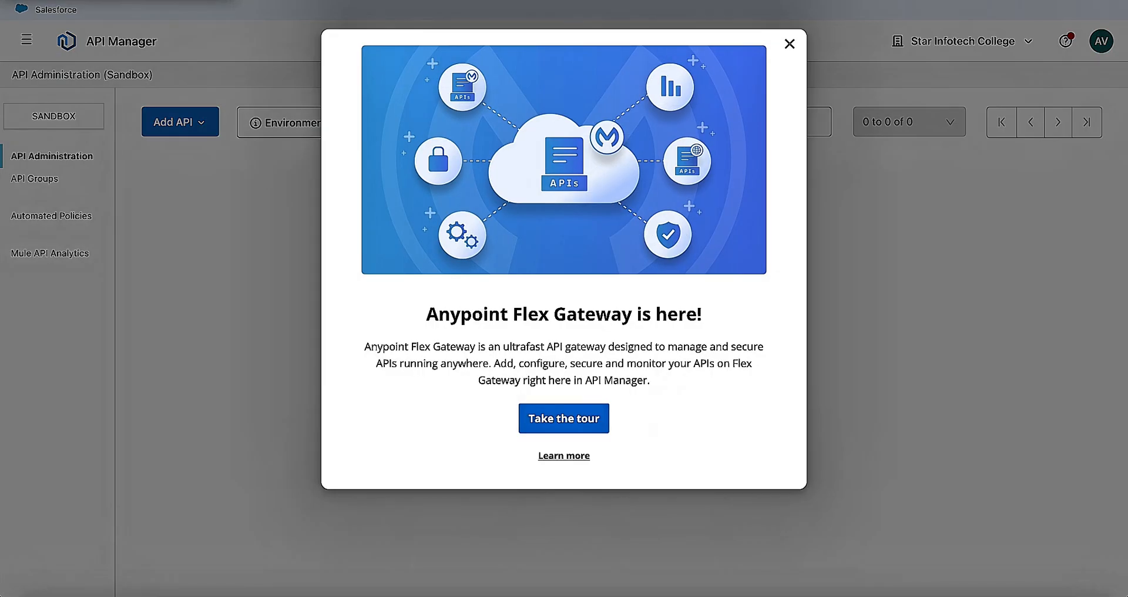
{"action": "key", "text": "Escape"}
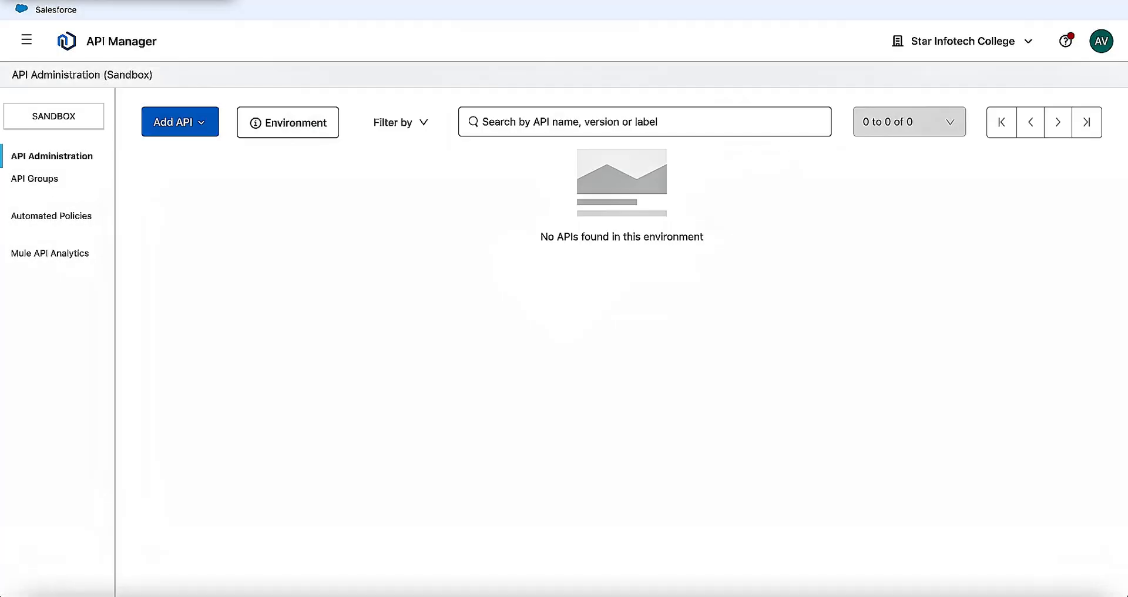